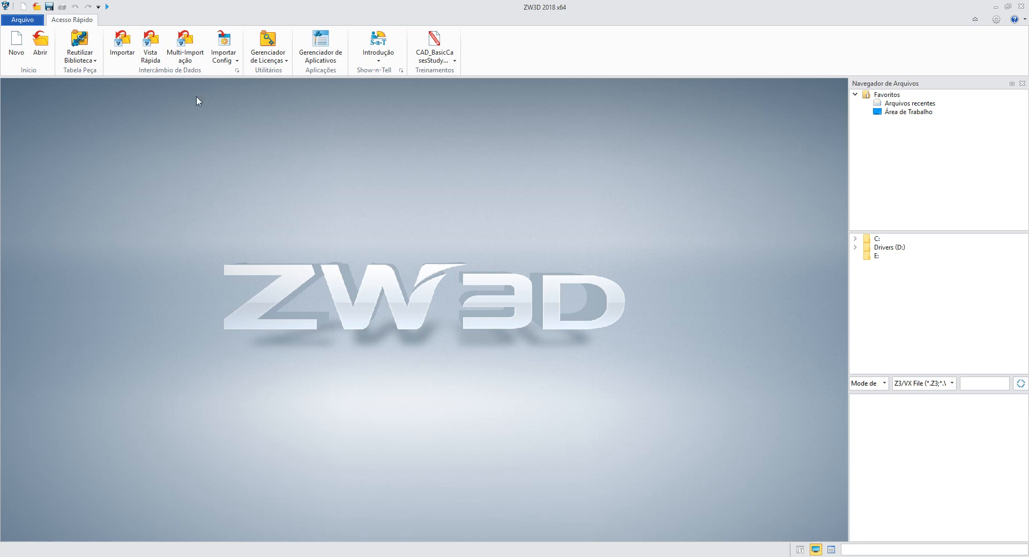
Step: Examine the list of supplied training PDFs and close it without opening any
click(424, 61)
click(429, 134)
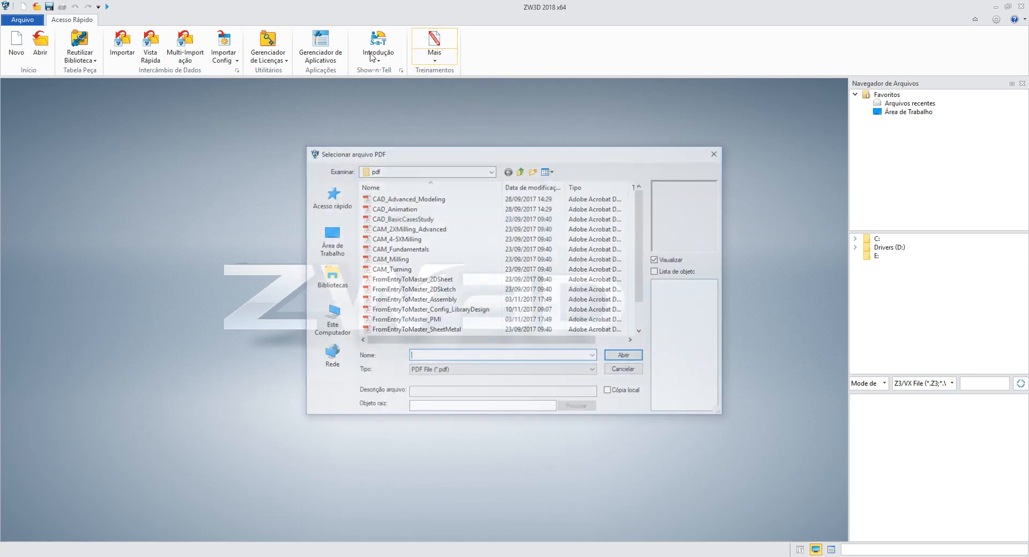
scroll(397, 257, down, 1)
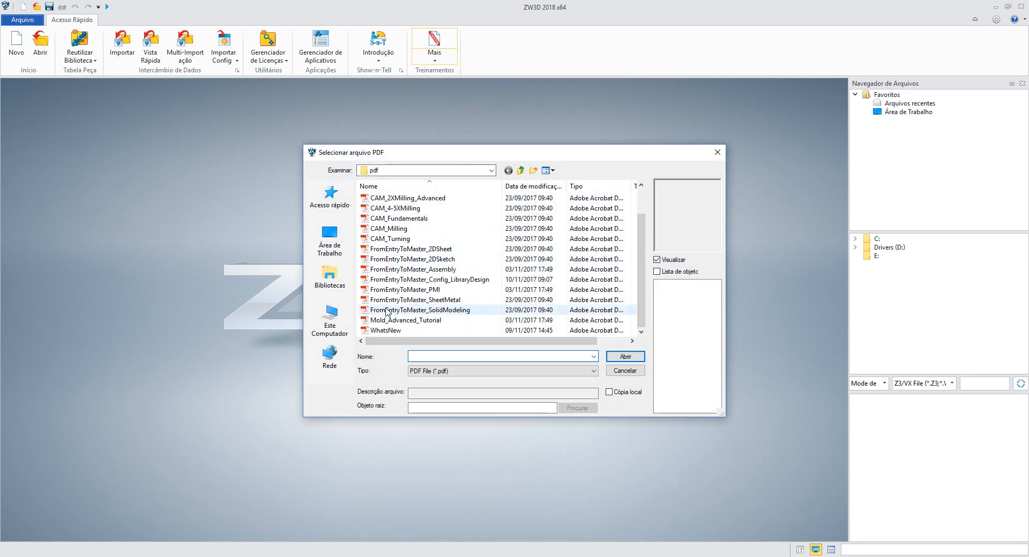
scroll(388, 294, up, 1)
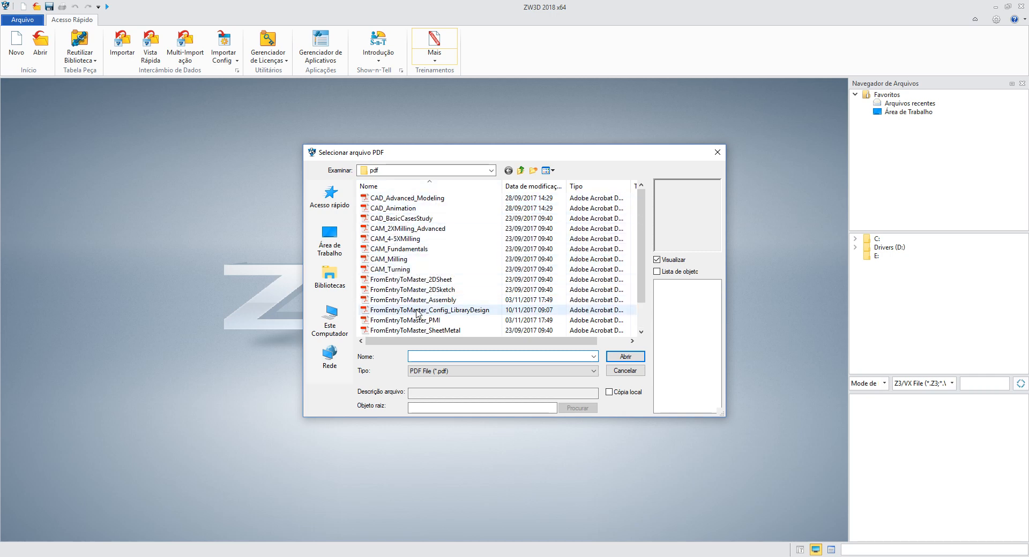
click(625, 370)
Step: Read through the Modelagem Show-n-Tell tutorial up to step 5 and close its file without saving
click(378, 53)
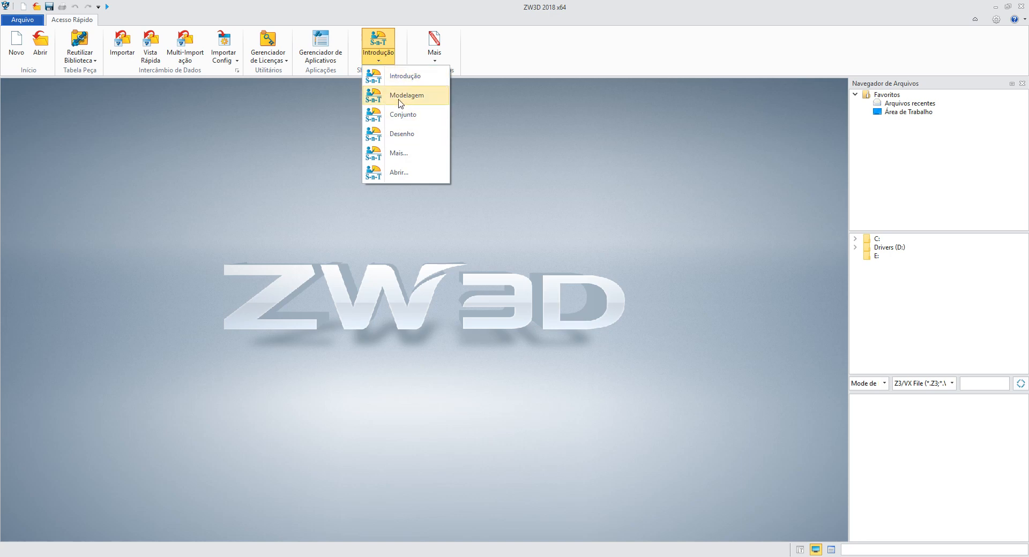
click(399, 98)
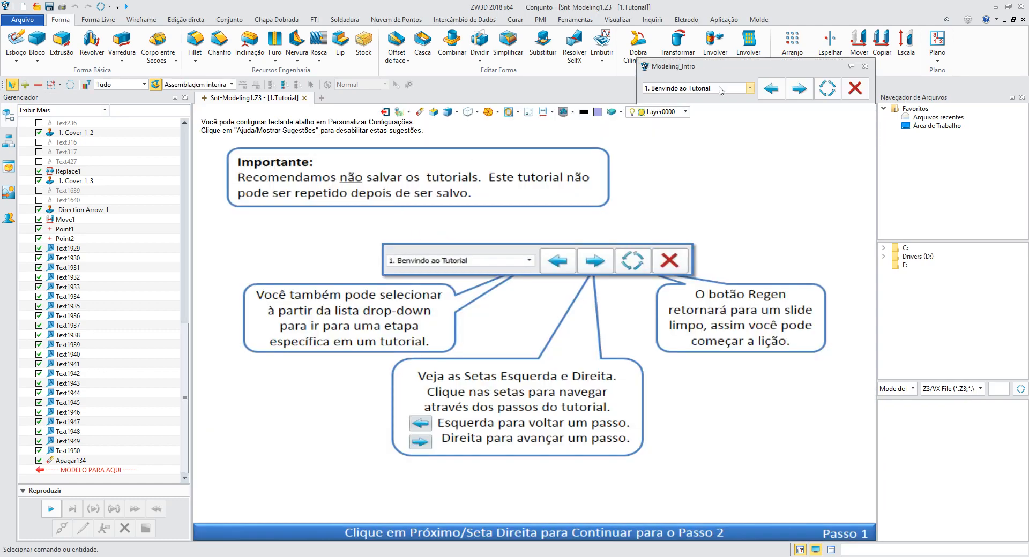
click(798, 89)
click(797, 89)
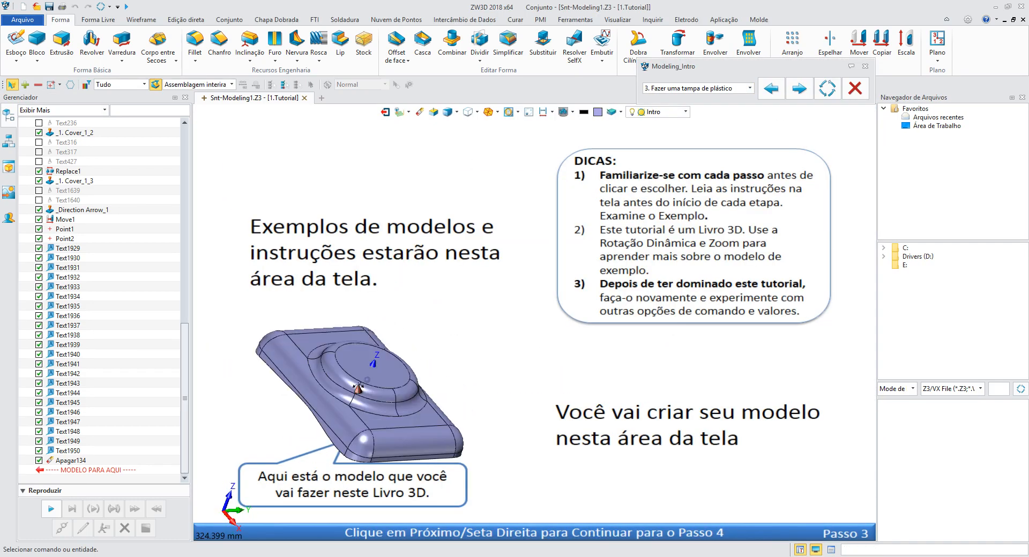
click(799, 89)
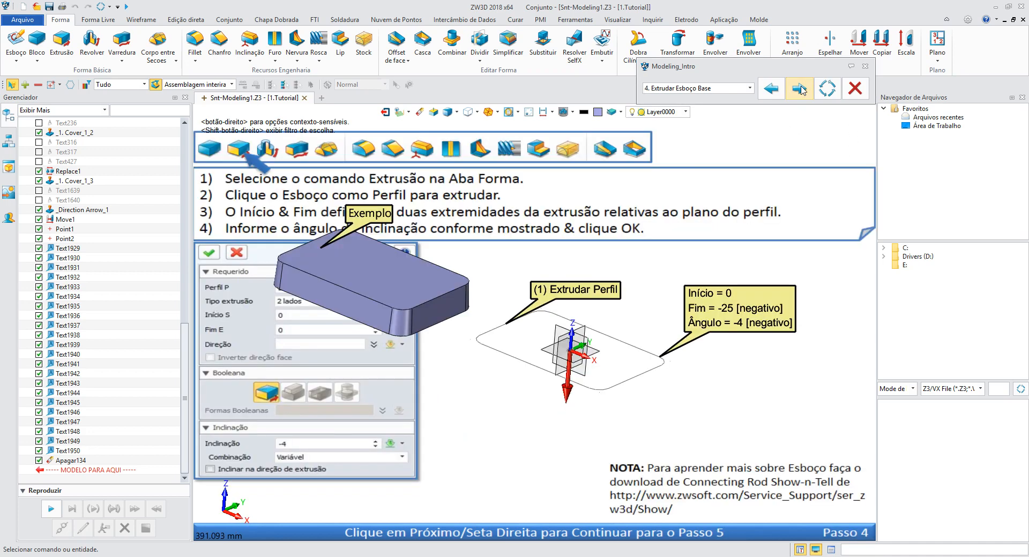
click(799, 89)
click(855, 89)
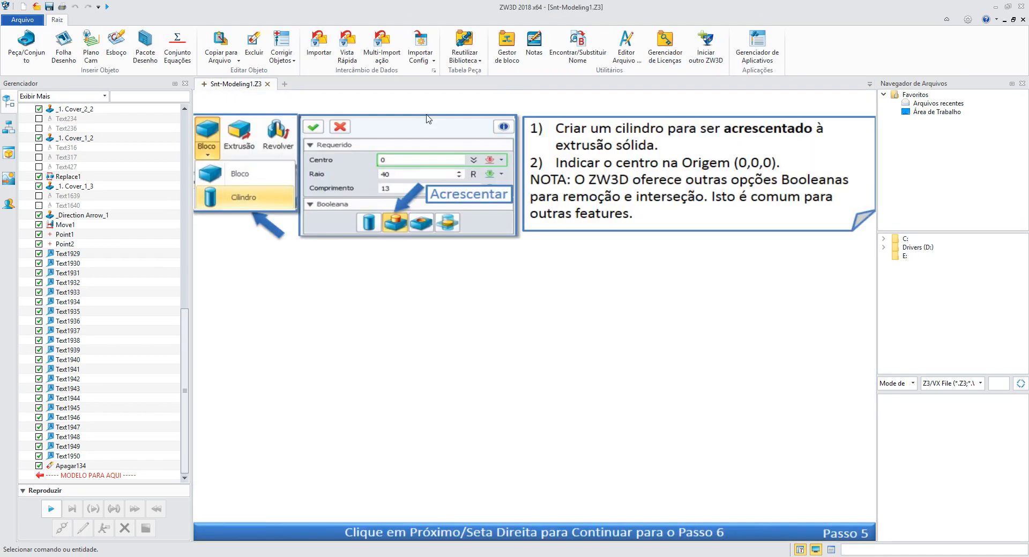
click(334, 84)
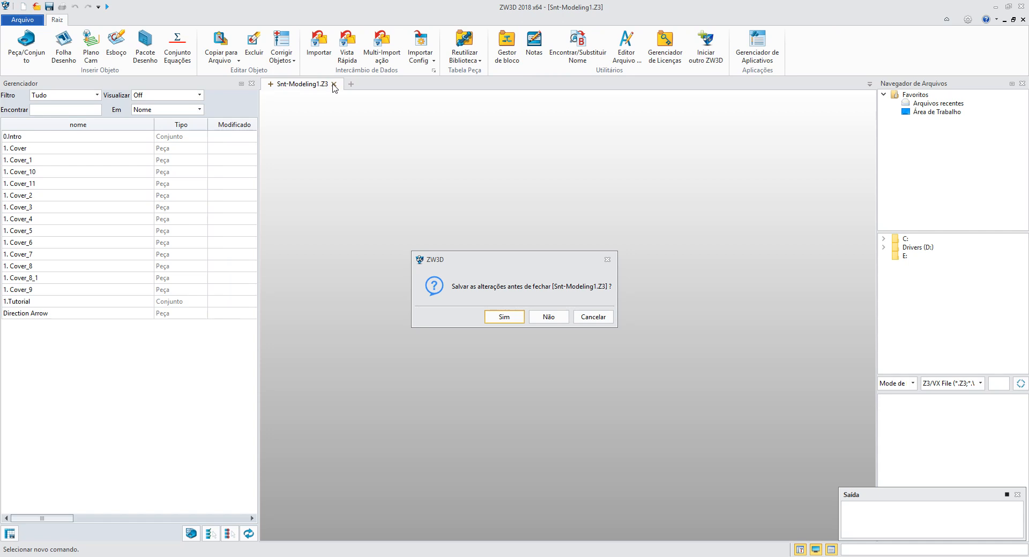
click(546, 321)
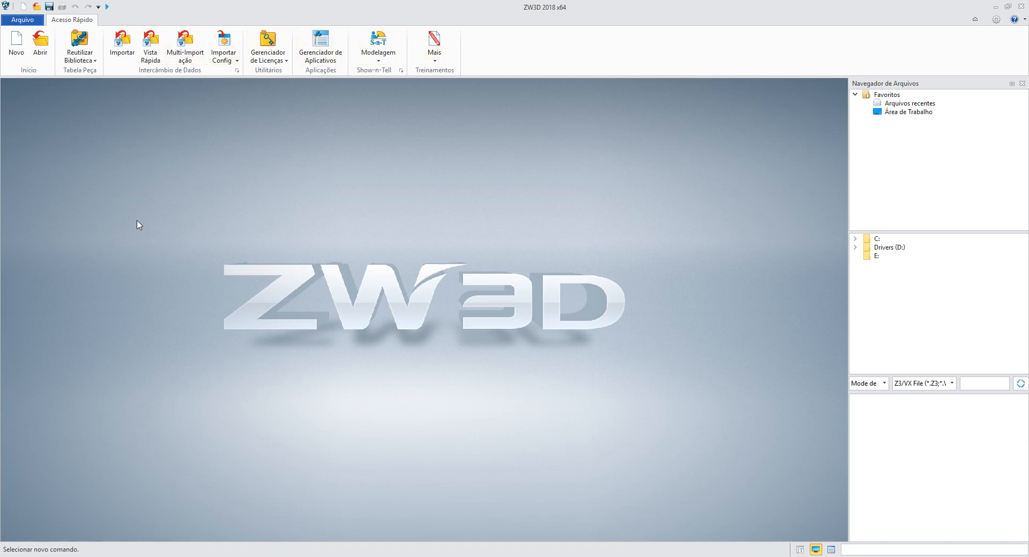
Step: Look at the reuse library manager and close it without choosing a part
click(82, 41)
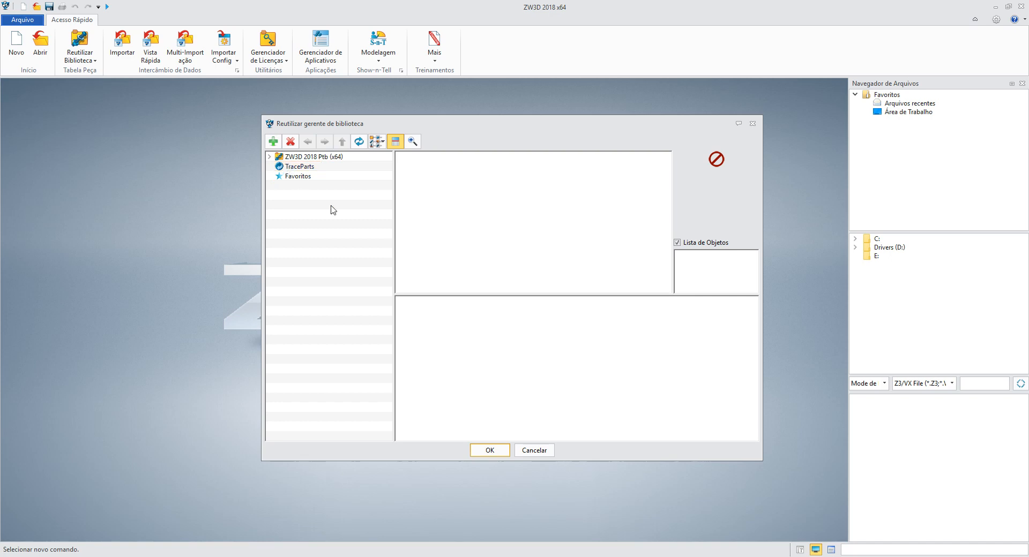
click(531, 450)
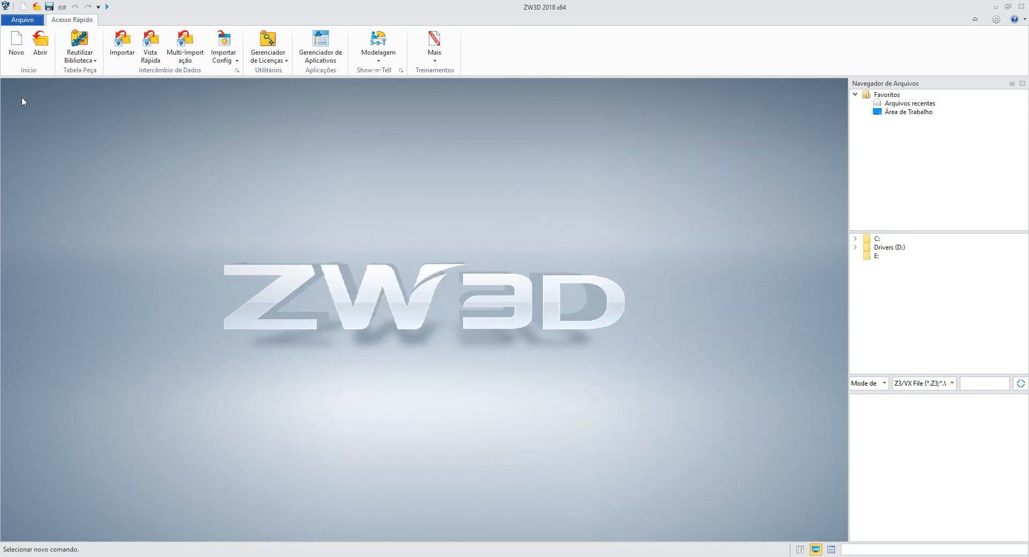
Step: Examine the file formats that can be opened, and cancel without opening a file
click(39, 50)
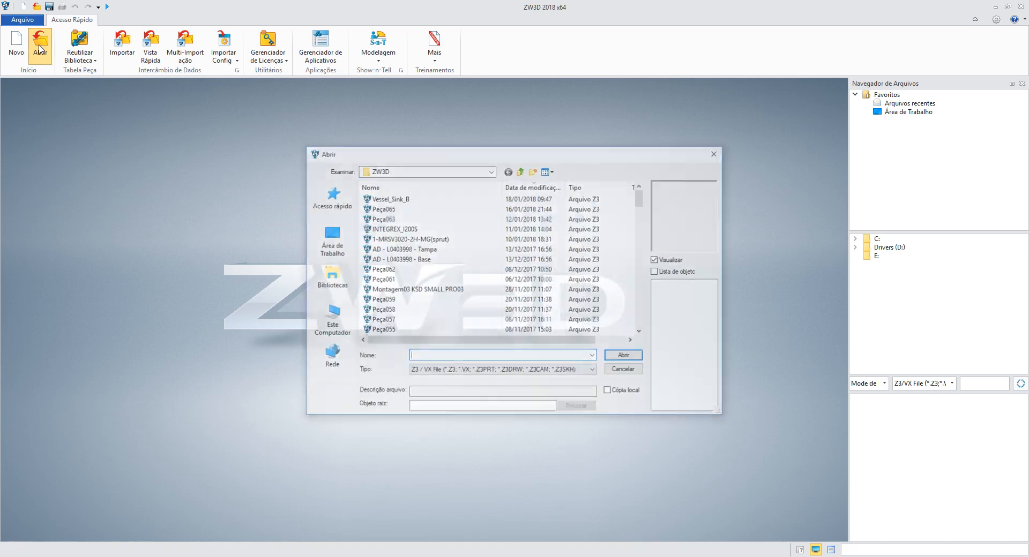
click(430, 371)
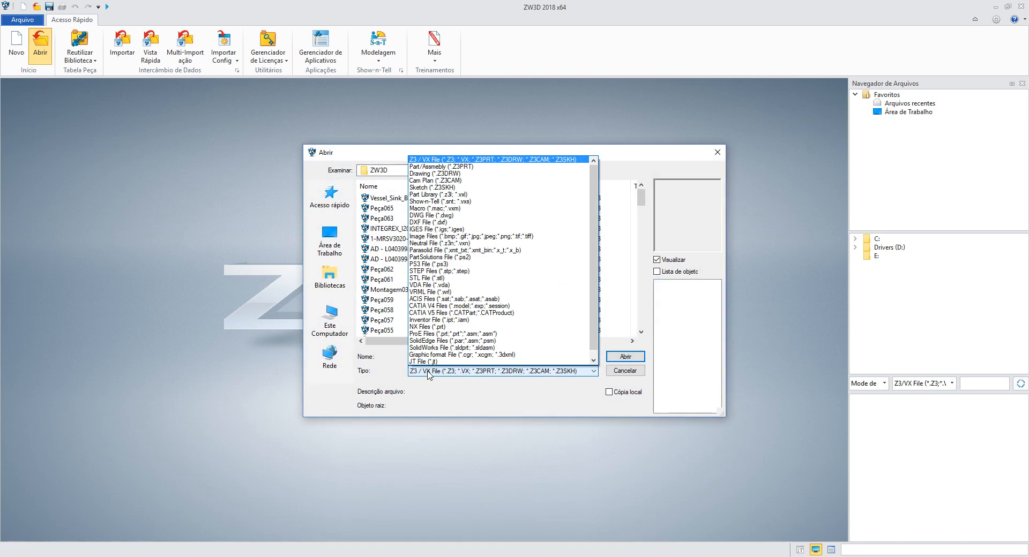
scroll(466, 330, down, 3)
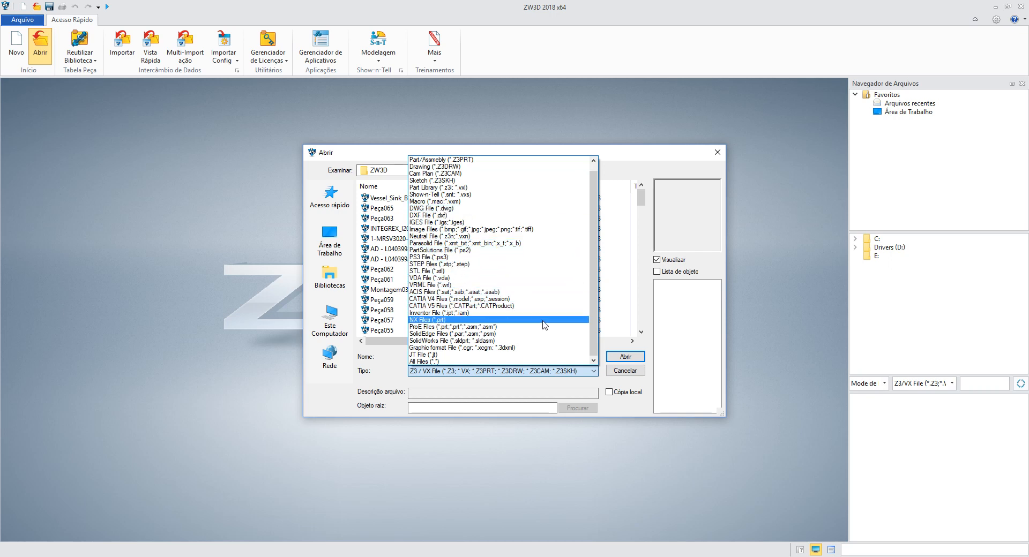
click(621, 252)
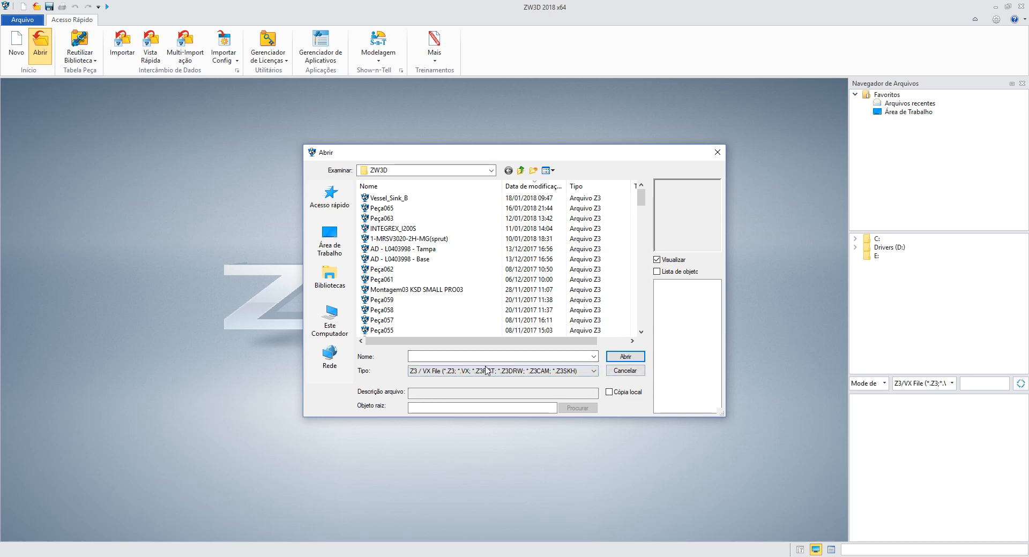
click(584, 372)
scroll(525, 344, down, 1)
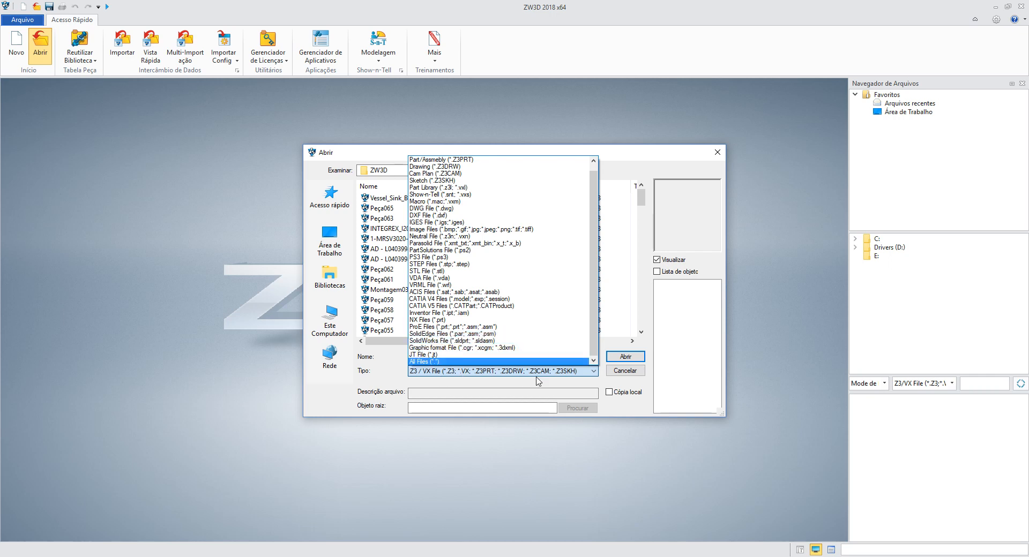
click(586, 381)
click(625, 370)
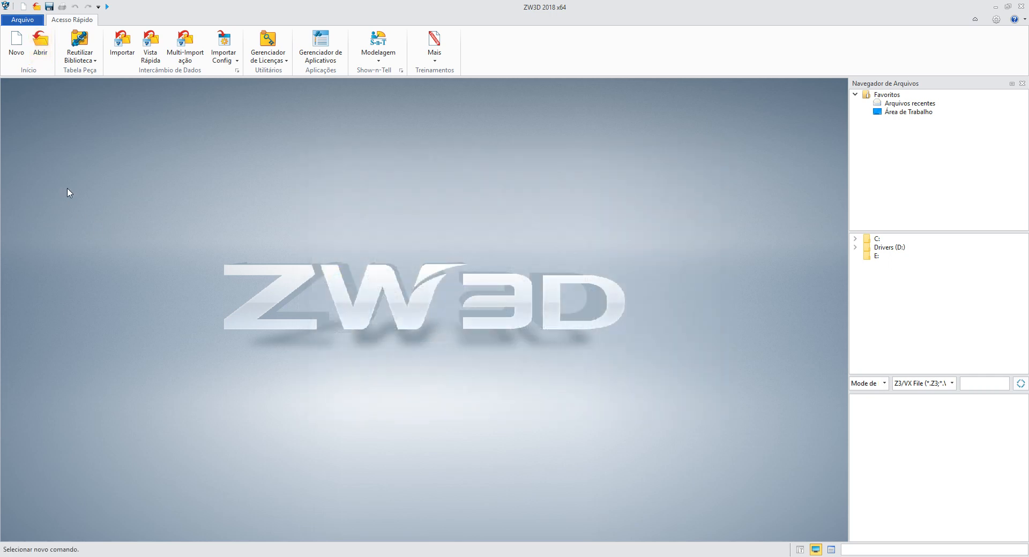
Step: Try to start Save As while no object file is active
click(31, 20)
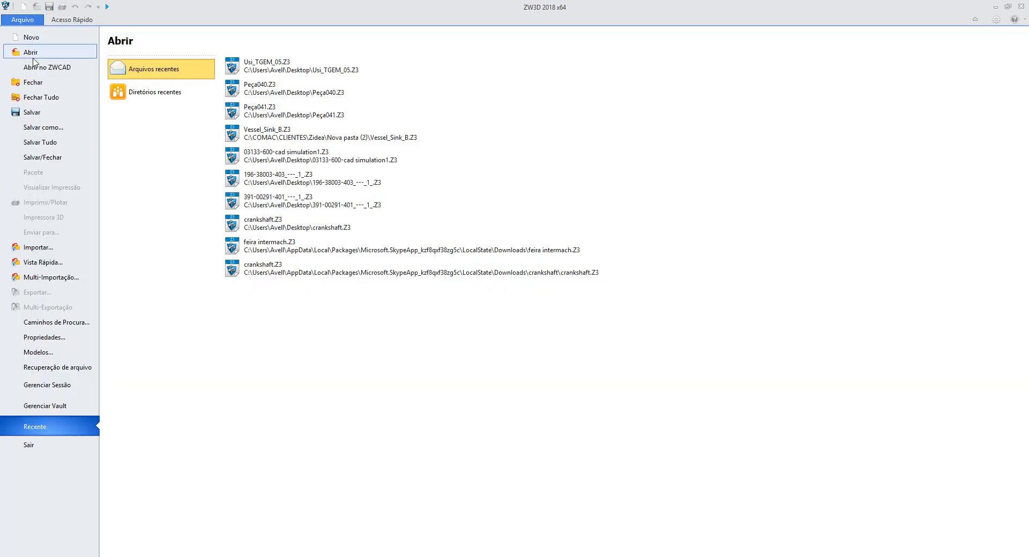
click(32, 130)
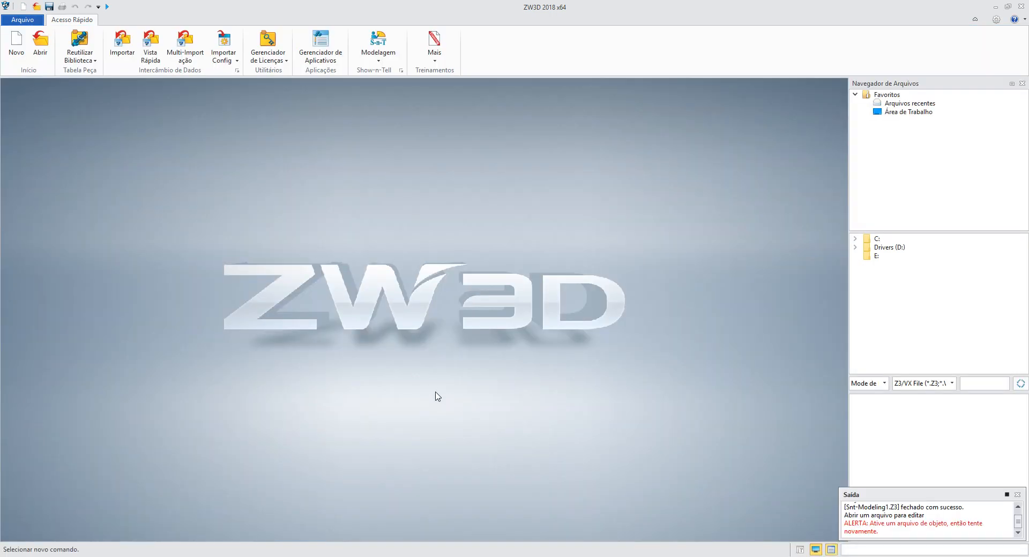
click(22, 20)
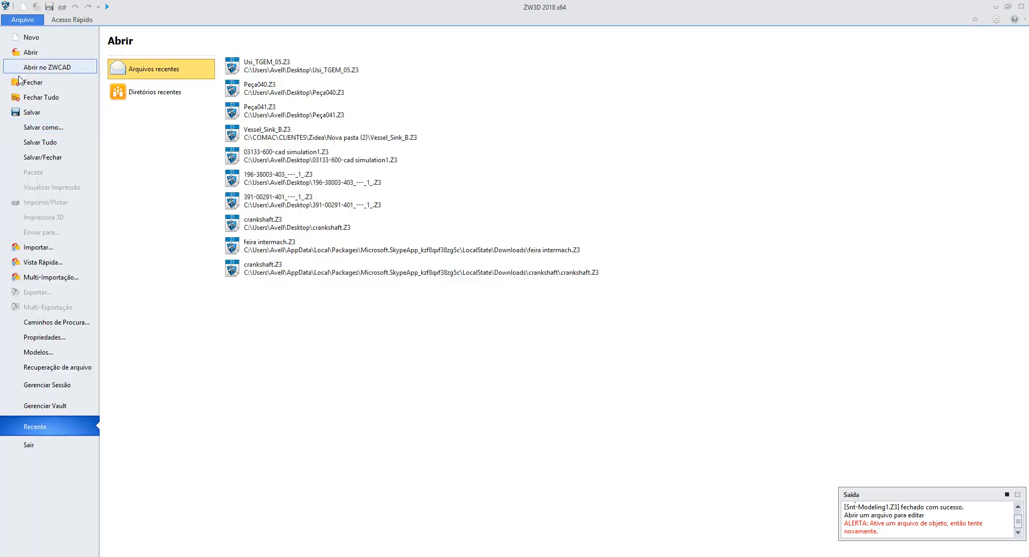
click(31, 128)
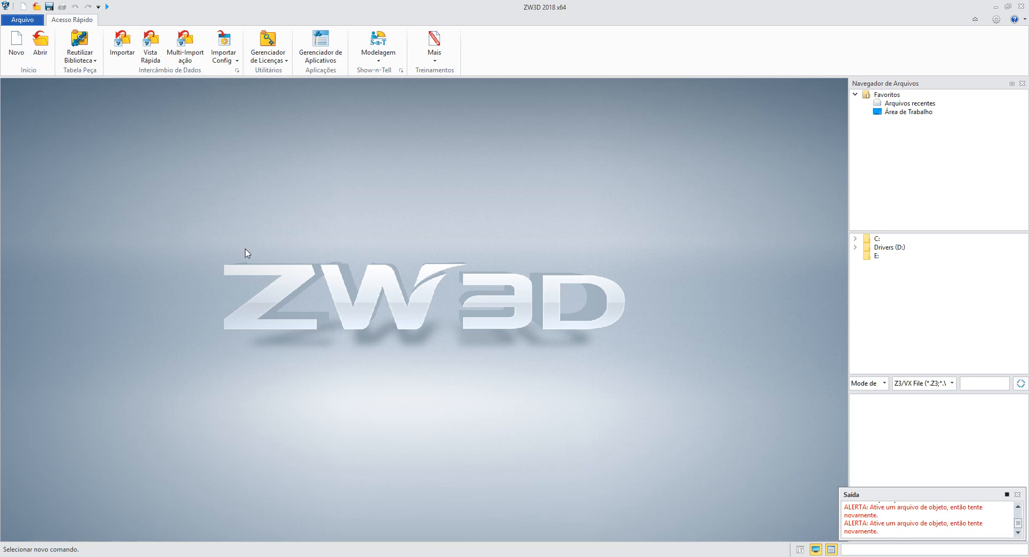
Step: Create a Peça/Conjunto file with the default template and examine the formats it can be saved in, cancelling the save
click(9, 58)
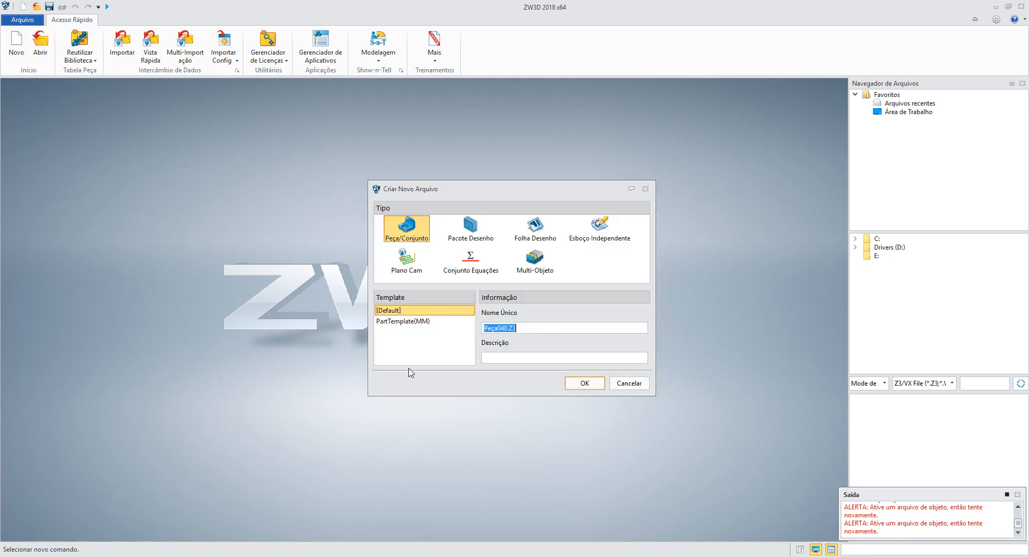
click(582, 384)
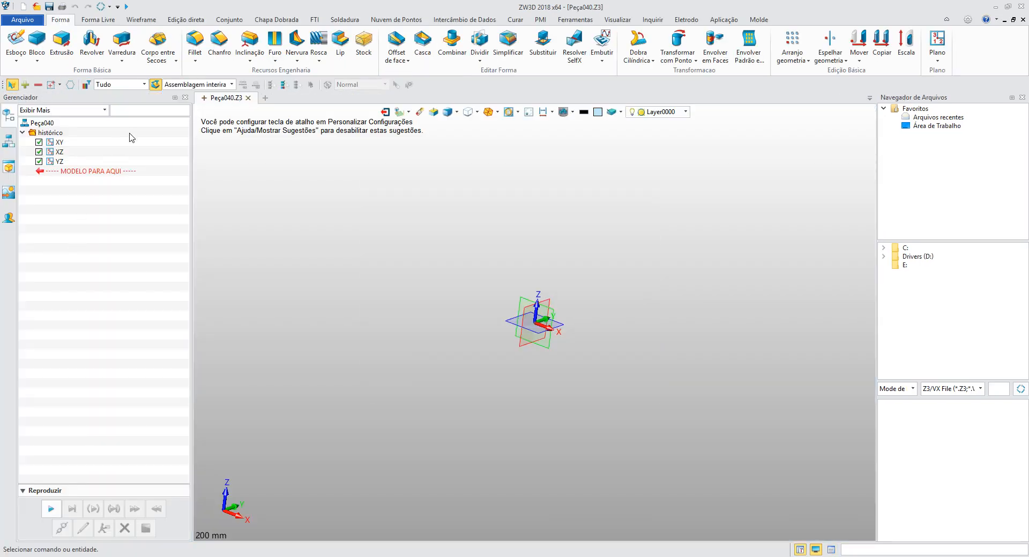
click(23, 19)
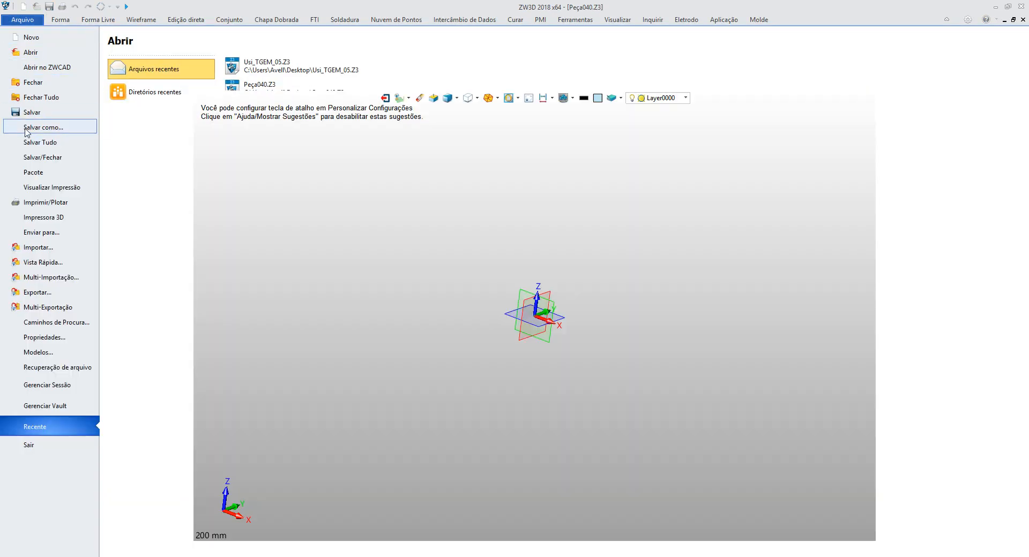
click(43, 127)
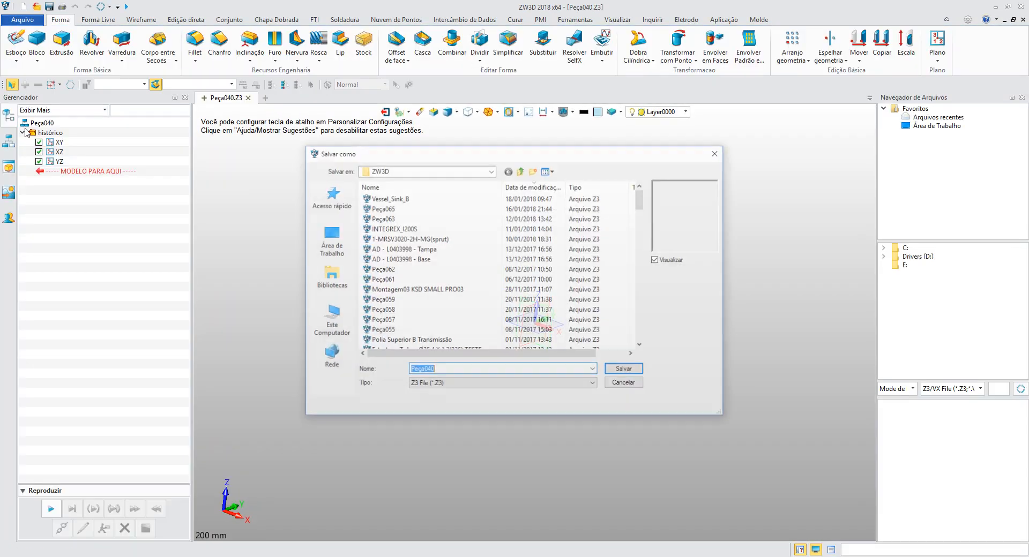
click(455, 384)
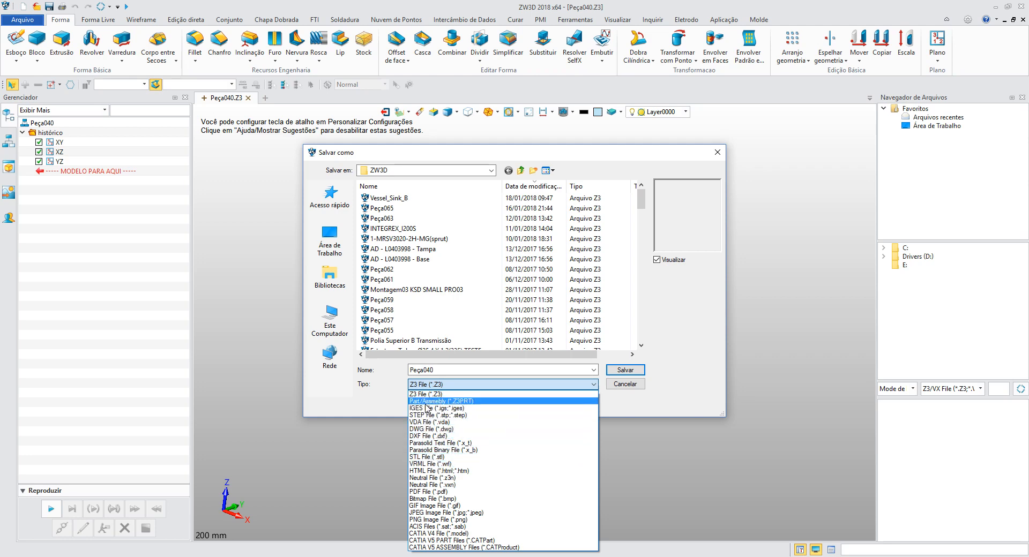
click(611, 386)
click(622, 384)
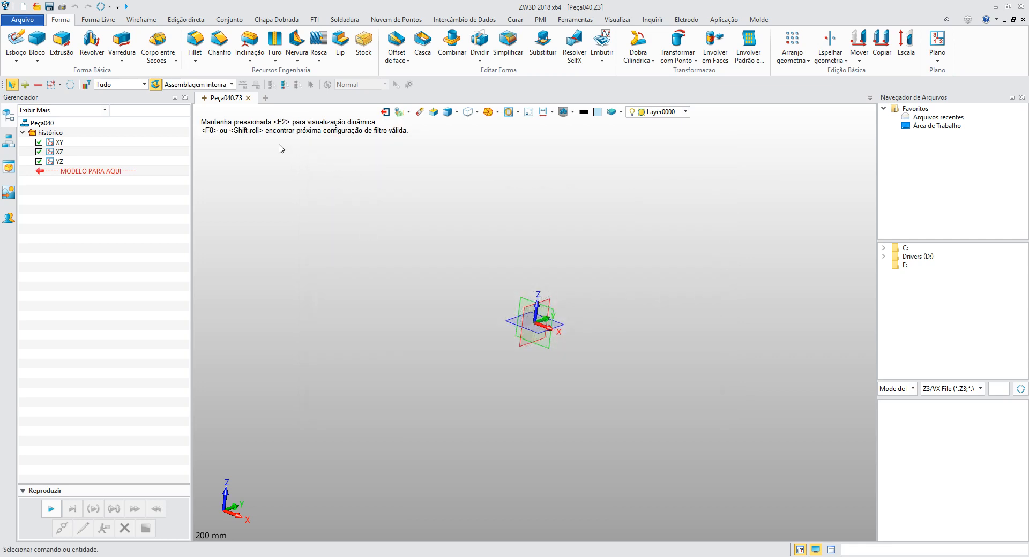
Step: Close the new part file without saving it
click(247, 98)
click(542, 319)
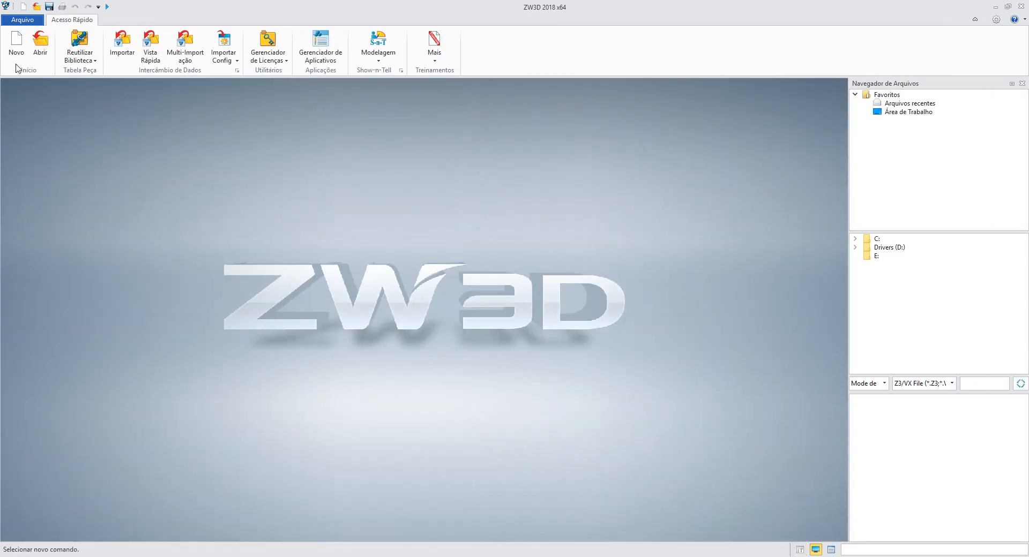
Step: Look over the object types and templates offered for a new file, and cancel its creation
click(13, 50)
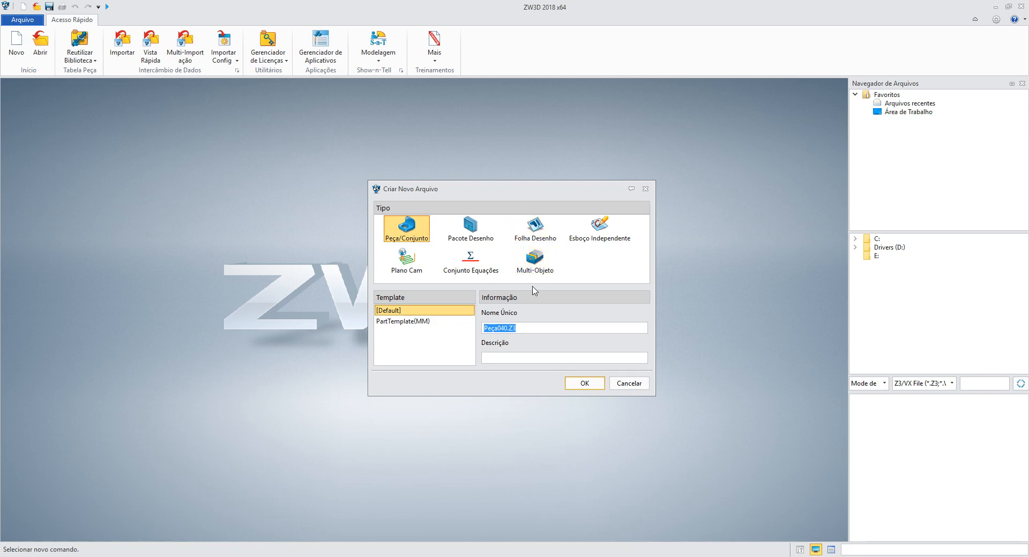
click(622, 383)
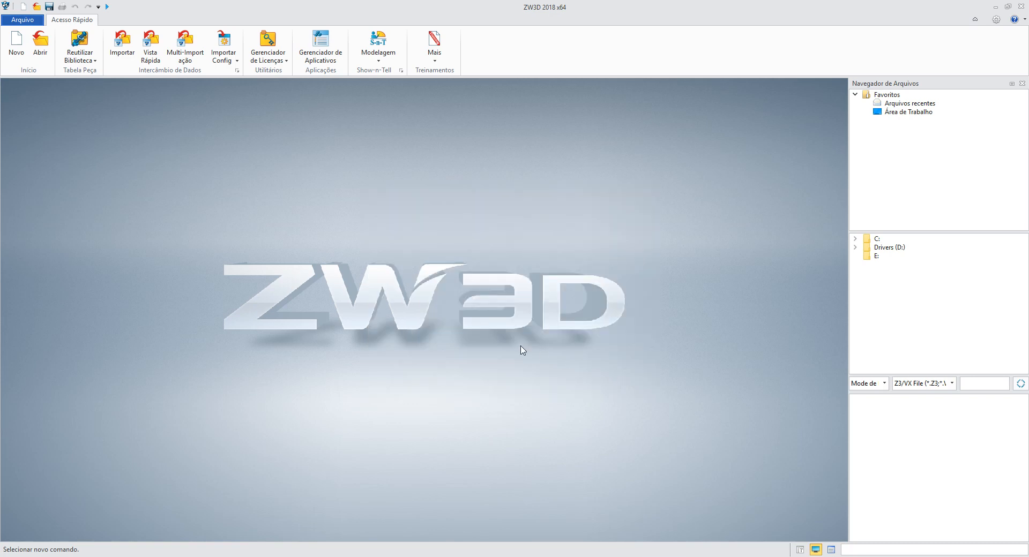
Step: Create a Peça/Conjunto file with the default template and start a sketch on the XY plane
click(16, 44)
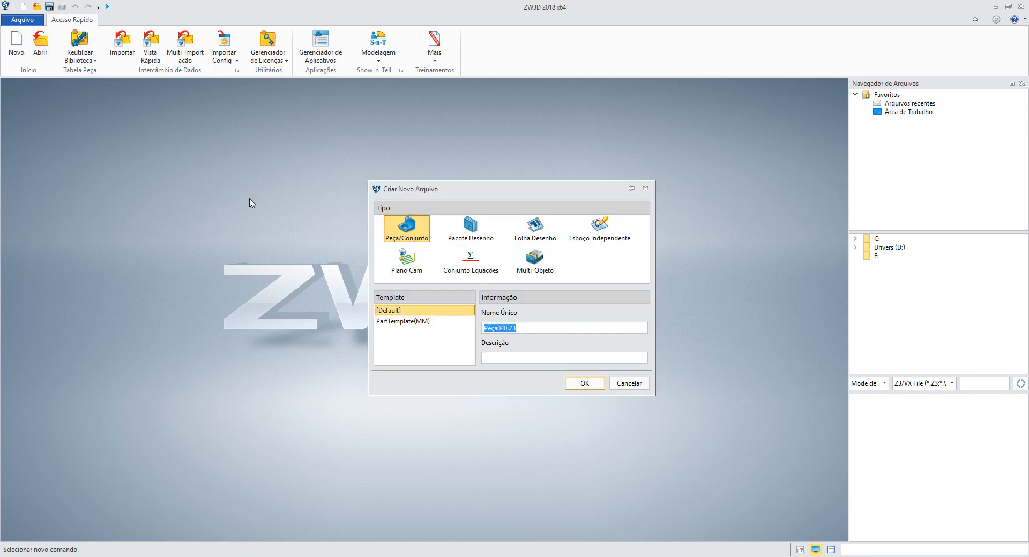
click(585, 383)
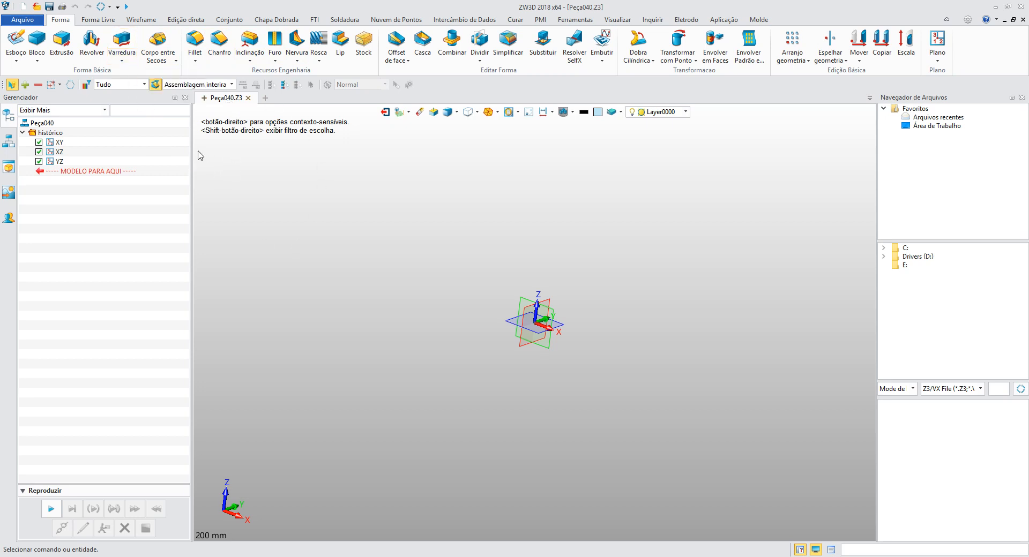
click(14, 51)
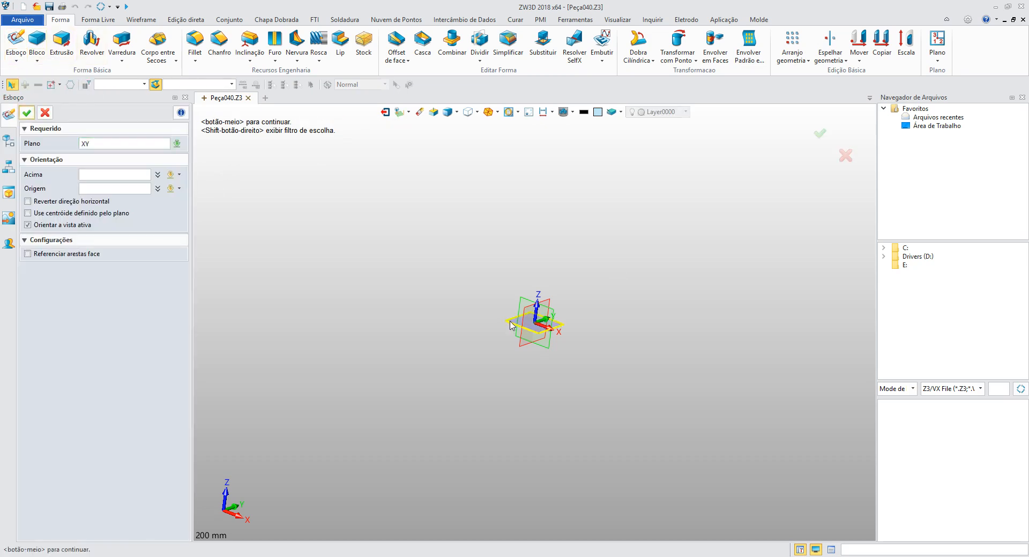
click(826, 141)
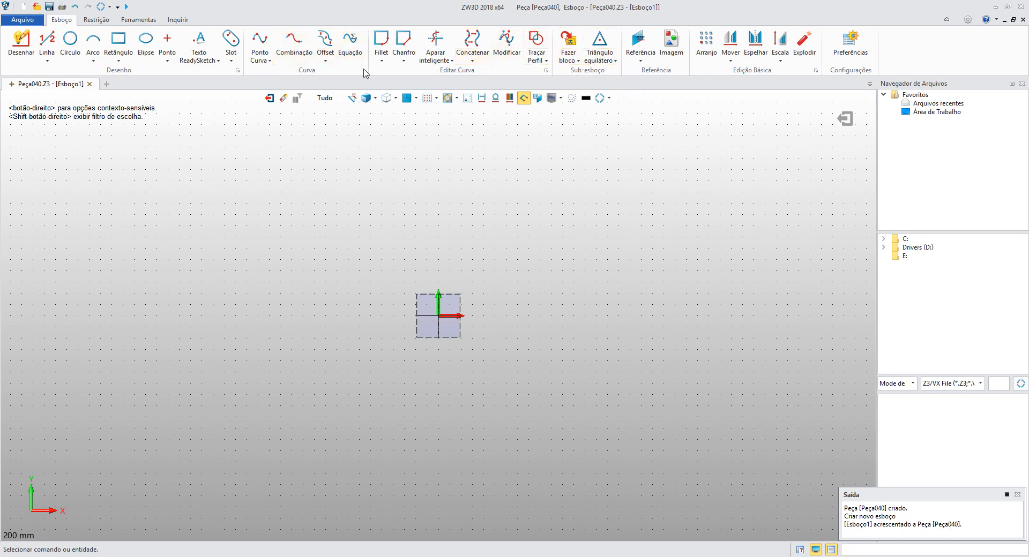
Step: Insert the predefined rectangular plate profile with four corner holes into the sketch at its default position and exit the sketch
click(599, 60)
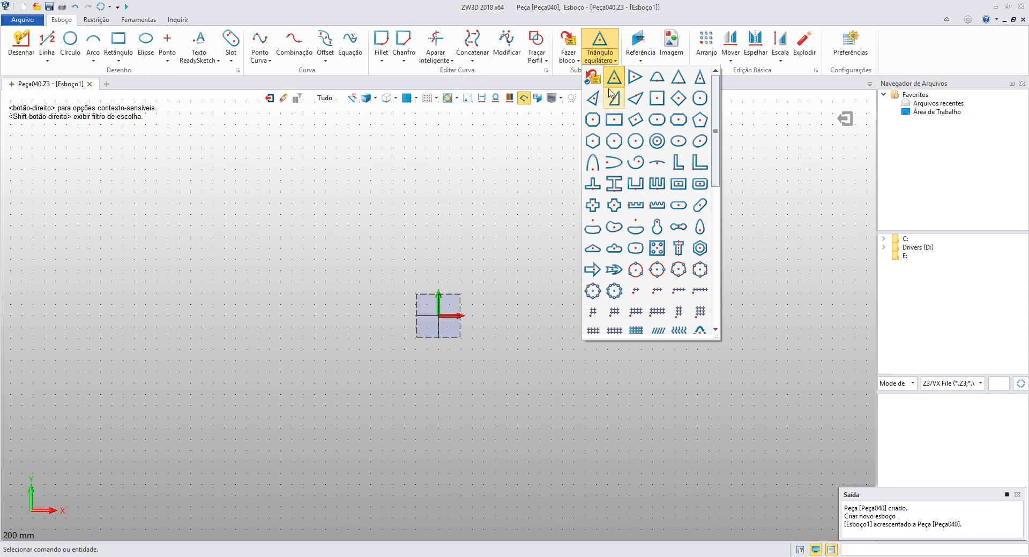
click(657, 249)
middle_click(425, 301)
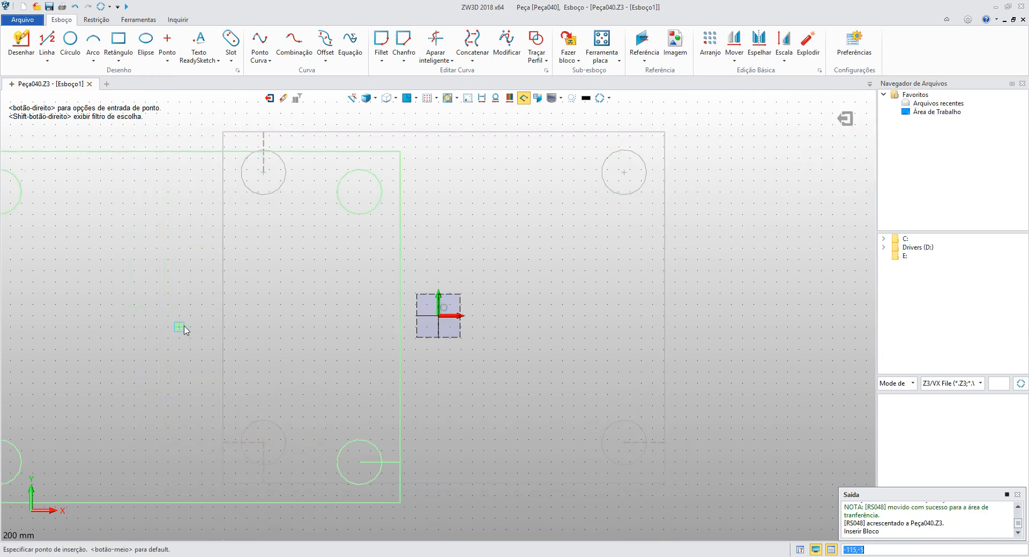
click(845, 118)
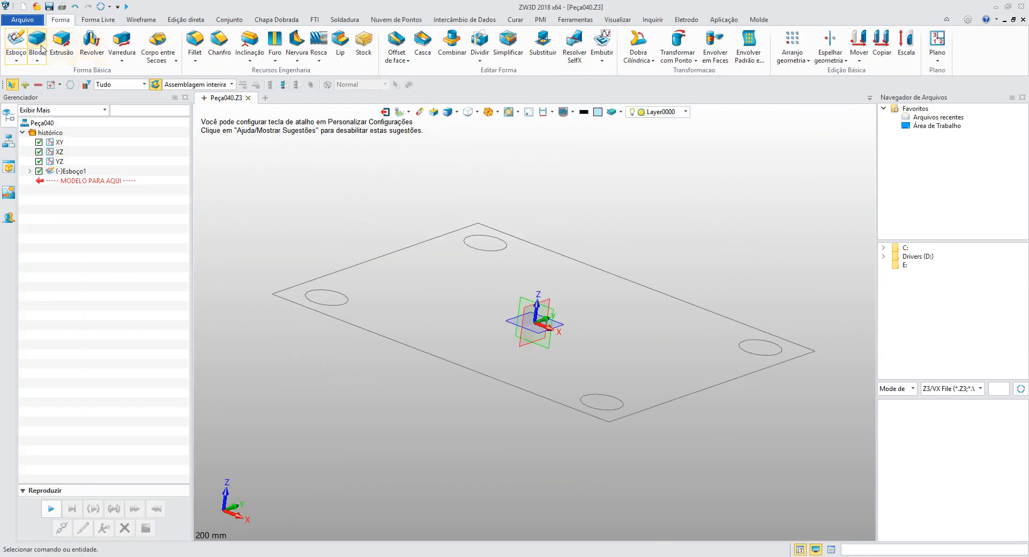
Step: Preview a 15 mm extrusion of the plate sketch, cancel it and undo the sketch
click(62, 42)
click(383, 265)
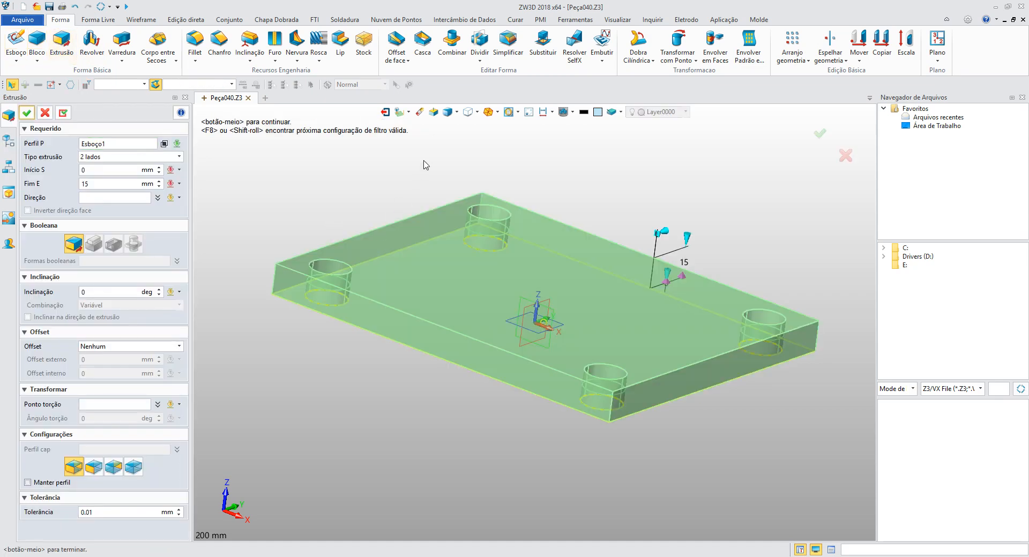
click(45, 112)
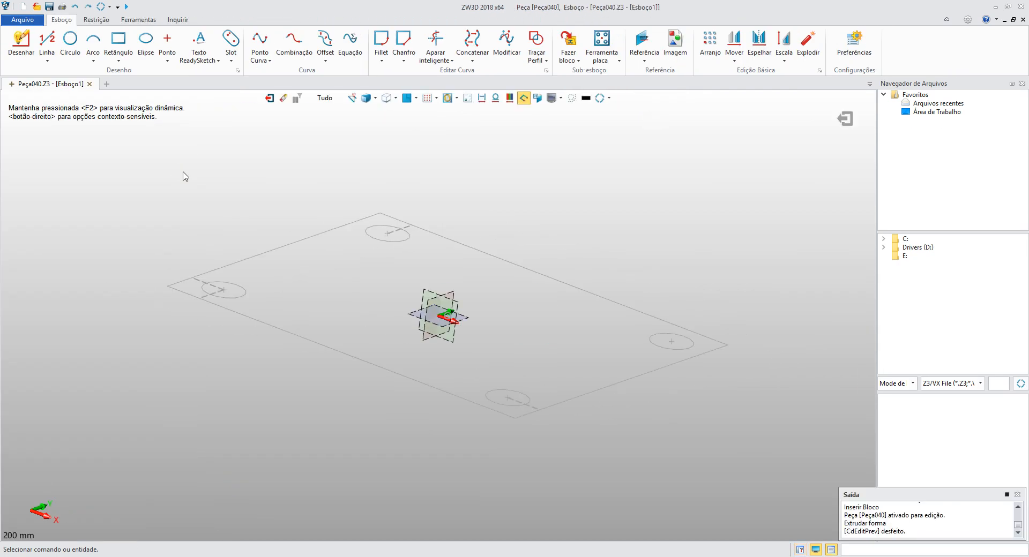
key(ctrl+z)
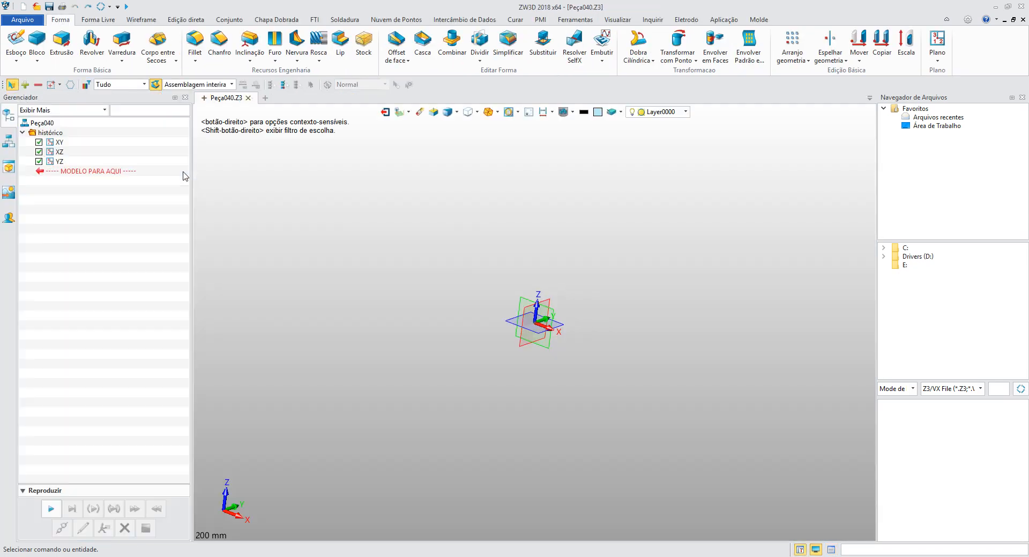
Step: Create a block centred on the origin with its corner at 46,49,37, about 92 × 98 × 74 mm
click(37, 41)
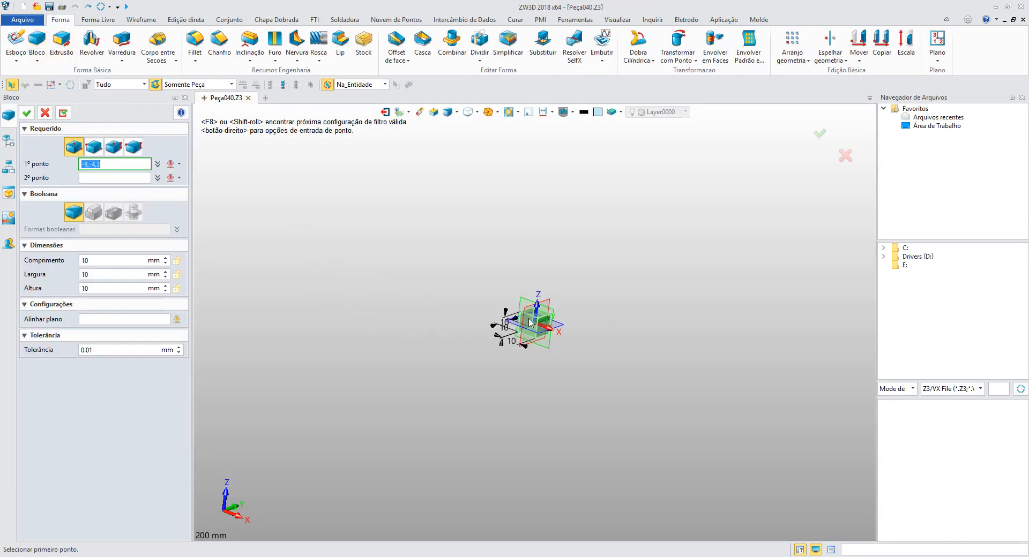
click(547, 325)
click(688, 255)
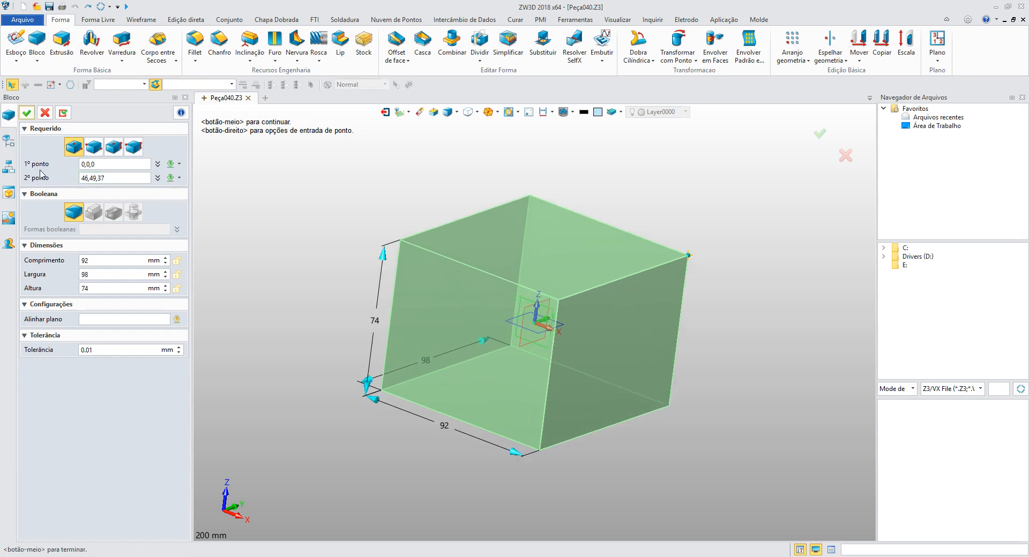
click(27, 113)
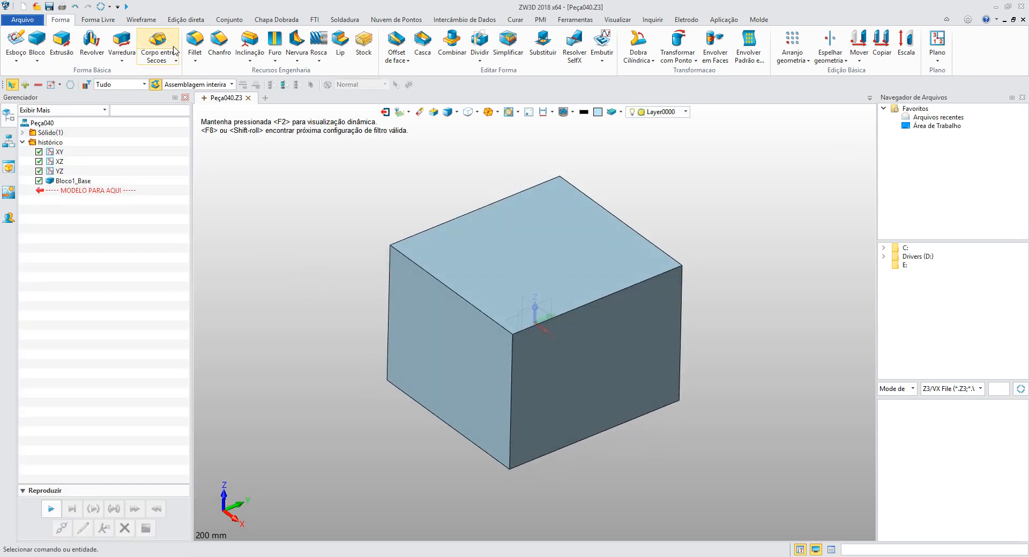
Step: Offset the block's front end face outward by about 71 mm with direct editing
click(185, 19)
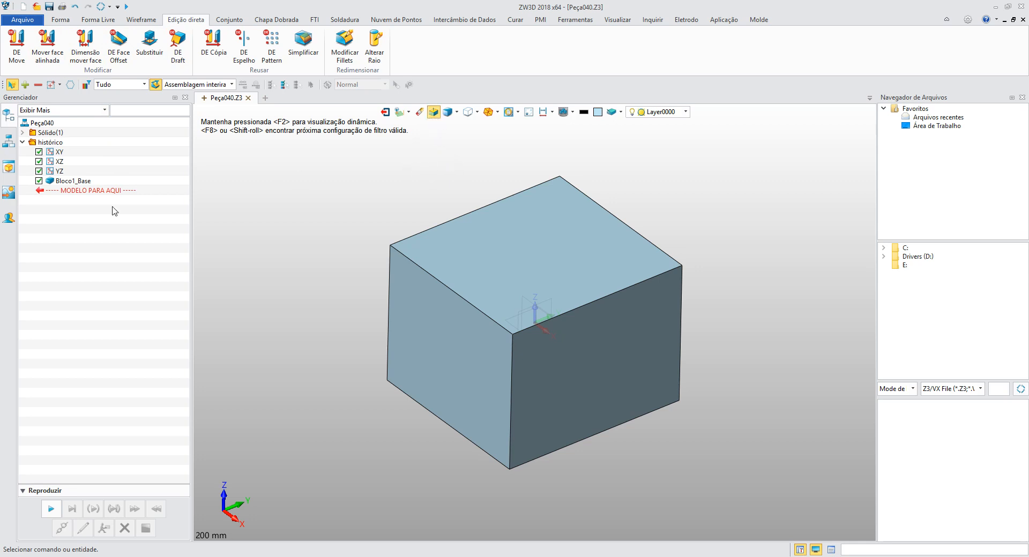
scroll(285, 225, down, 2)
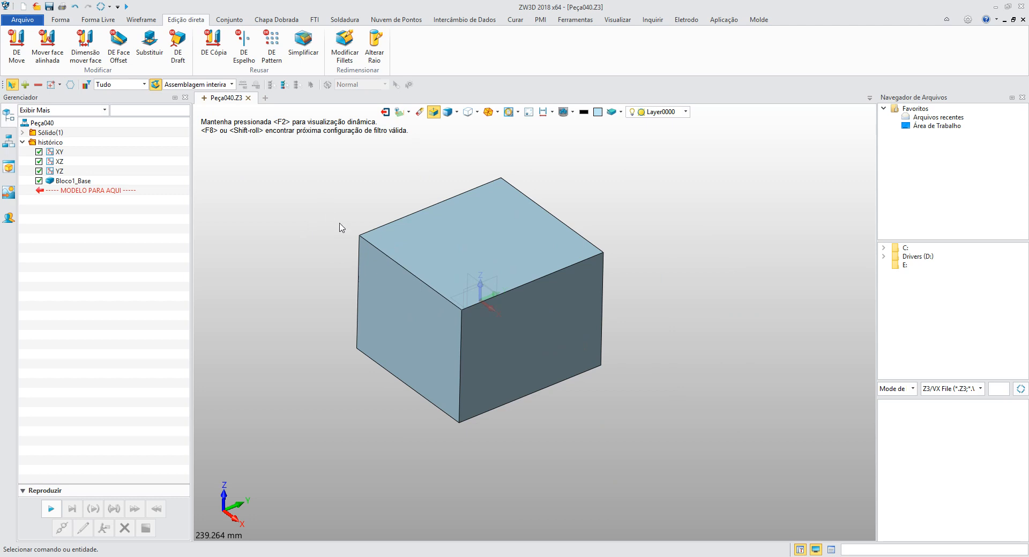
middle_drag(444, 256, 522, 246)
right_drag(479, 321, 483, 322)
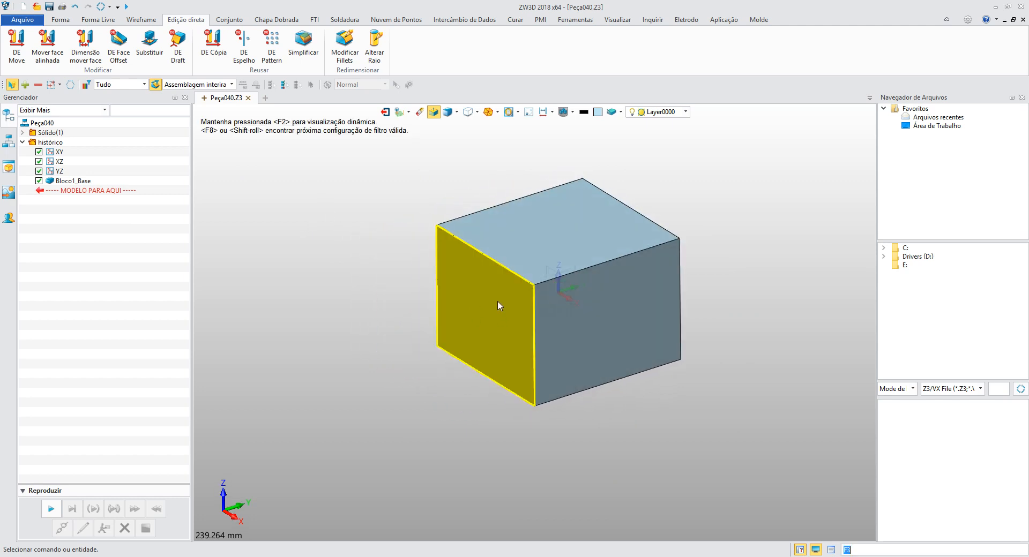
click(488, 304)
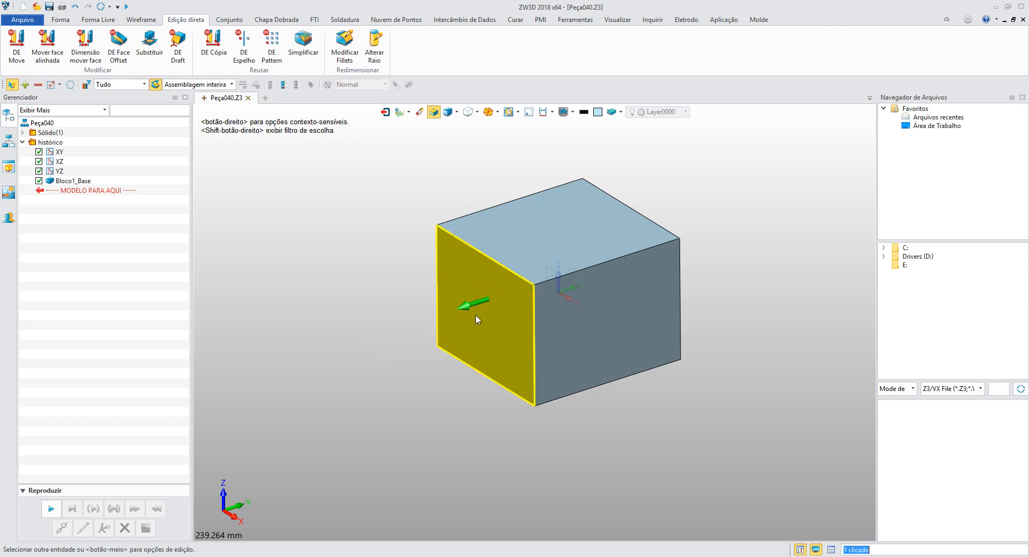
drag(458, 309, 297, 416)
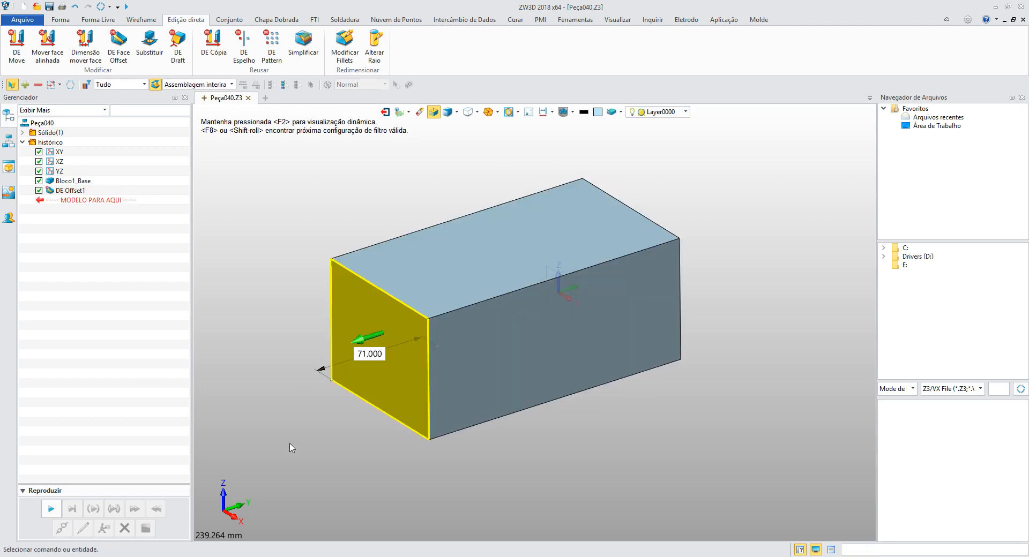
key(Escape)
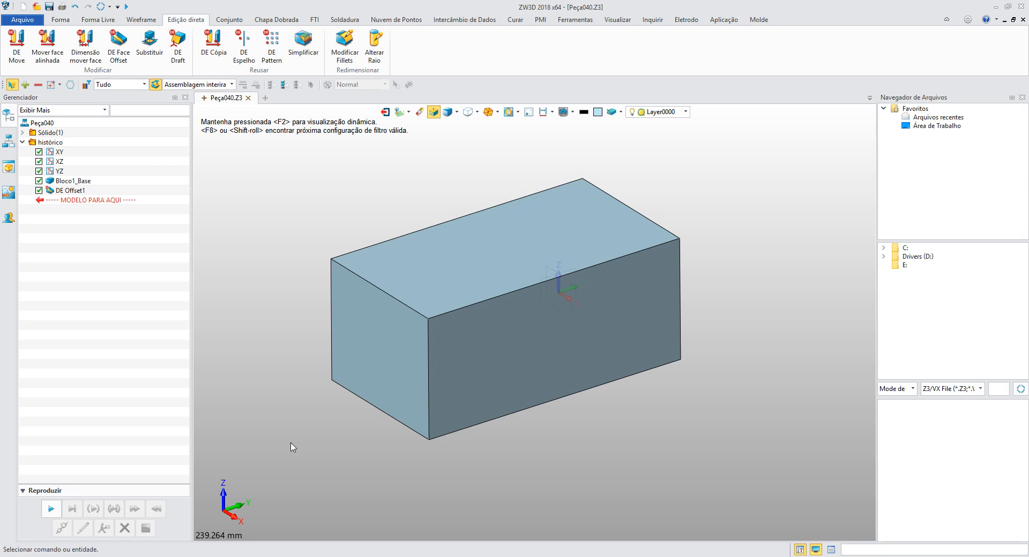
Step: Chamfer the upper edge of the extended end face by about 24 mm directly on the model
click(369, 285)
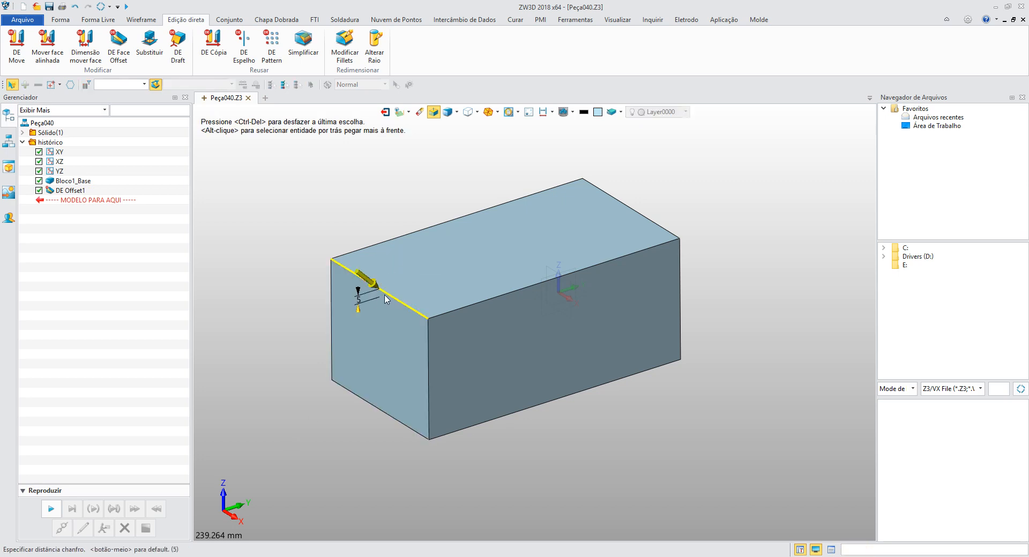
drag(358, 285, 383, 294)
double_click(357, 315)
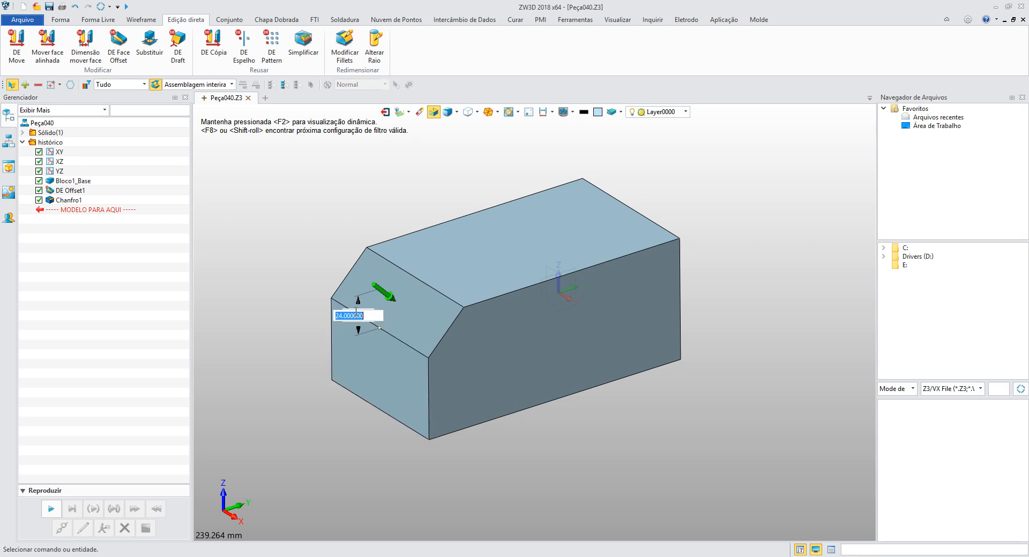
click(551, 475)
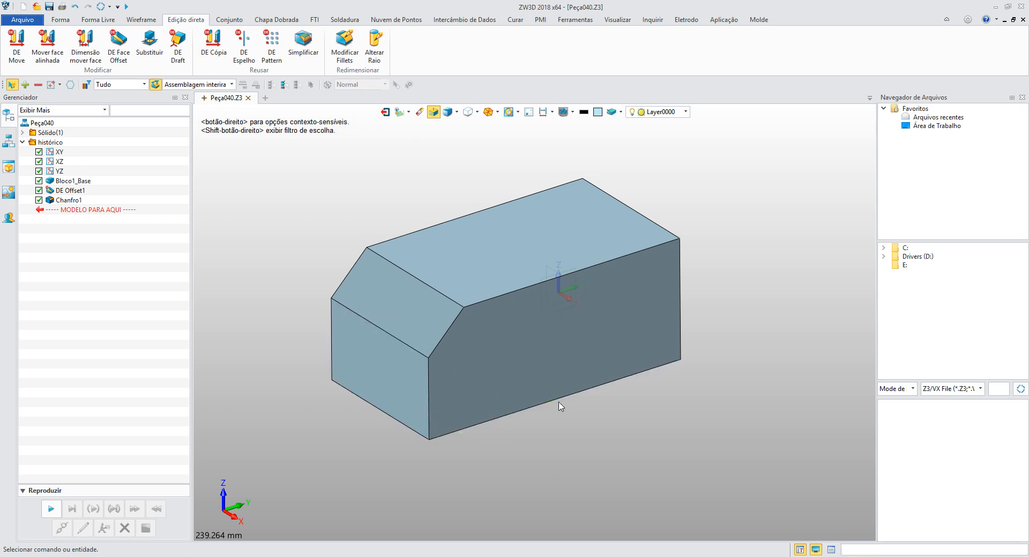
Step: Fillet the upper edge at the block's opposite end with a radius of about 26 mm
click(621, 201)
click(645, 181)
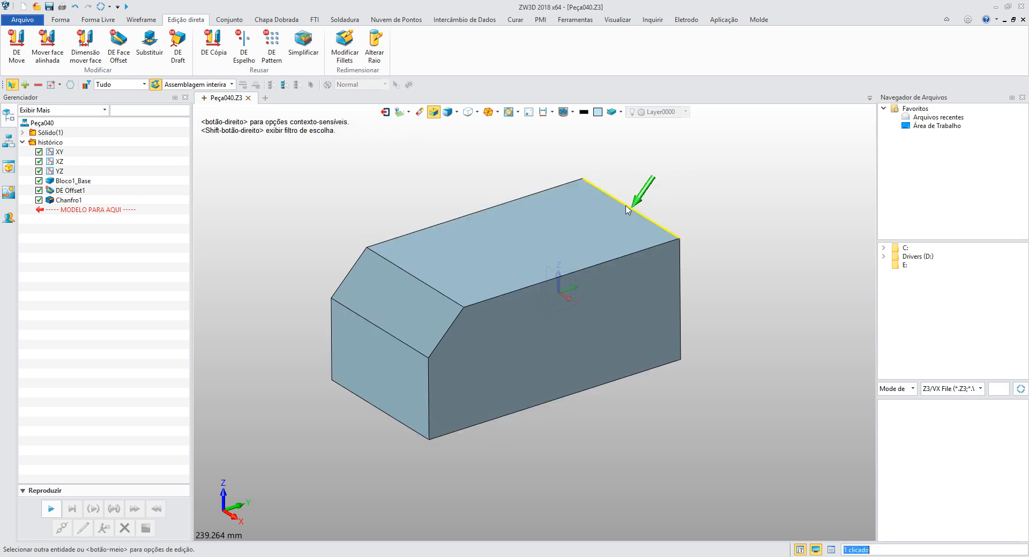
drag(630, 206, 599, 253)
right_drag(624, 409, 656, 401)
Step: Draft the block's side faces inward from the bottom edge by direct editing
click(567, 401)
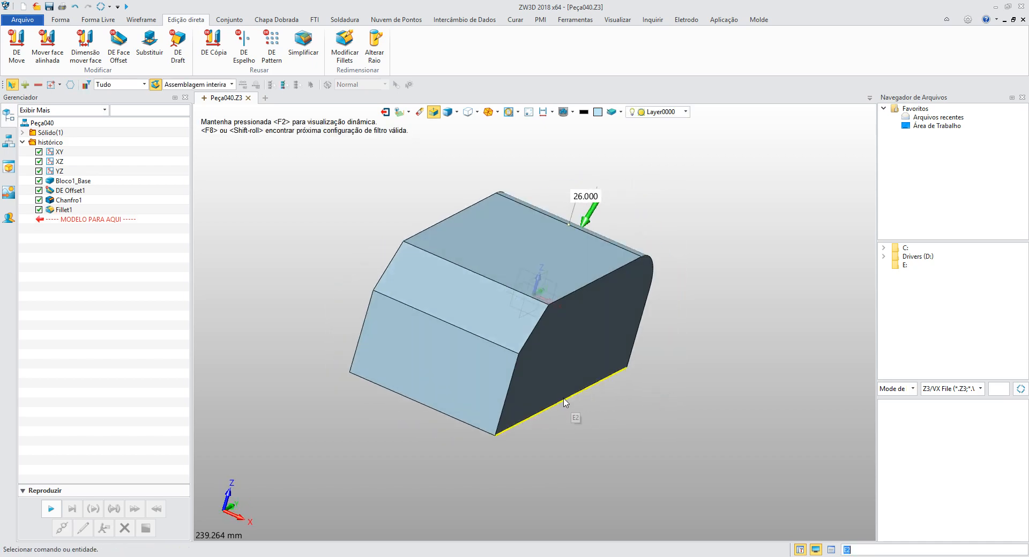
click(613, 380)
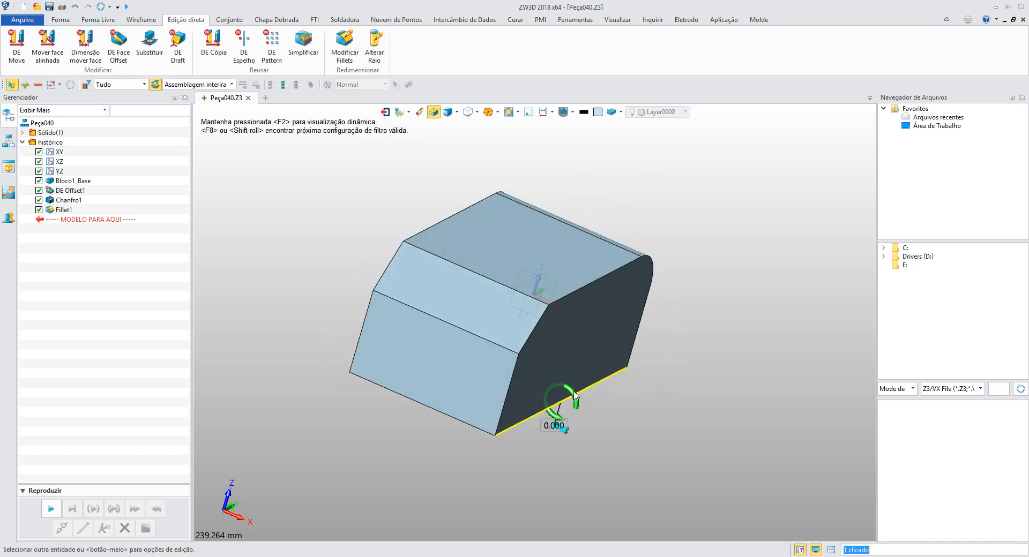
mouse_move(574, 396)
mouse_down()
mouse_move(563, 417)
mouse_move(584, 399)
mouse_up()
right_drag(653, 470, 573, 403)
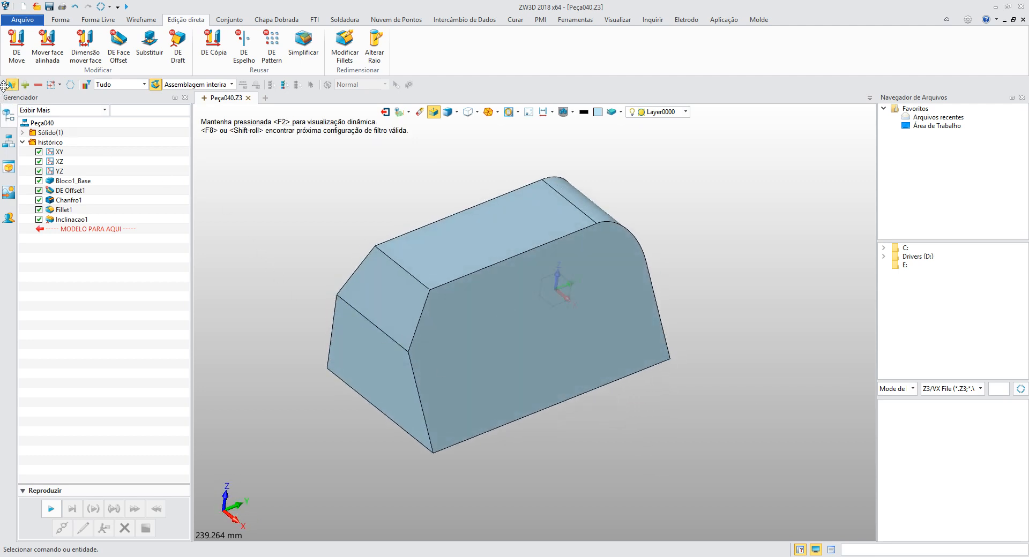
Step: Open the IGES file Test_2.igs from the Apresentação ZW3D folder
click(37, 7)
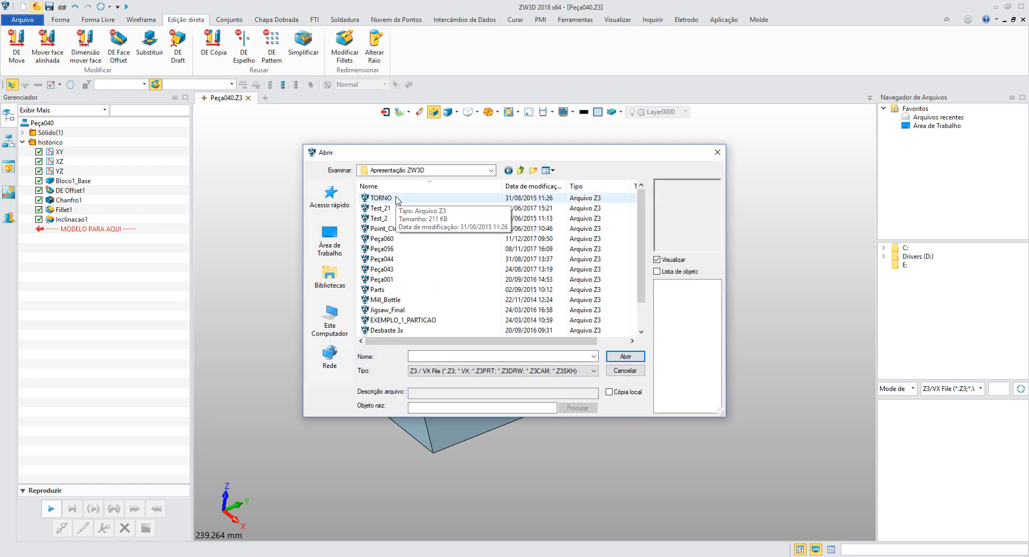
scroll(396, 297, down, 1)
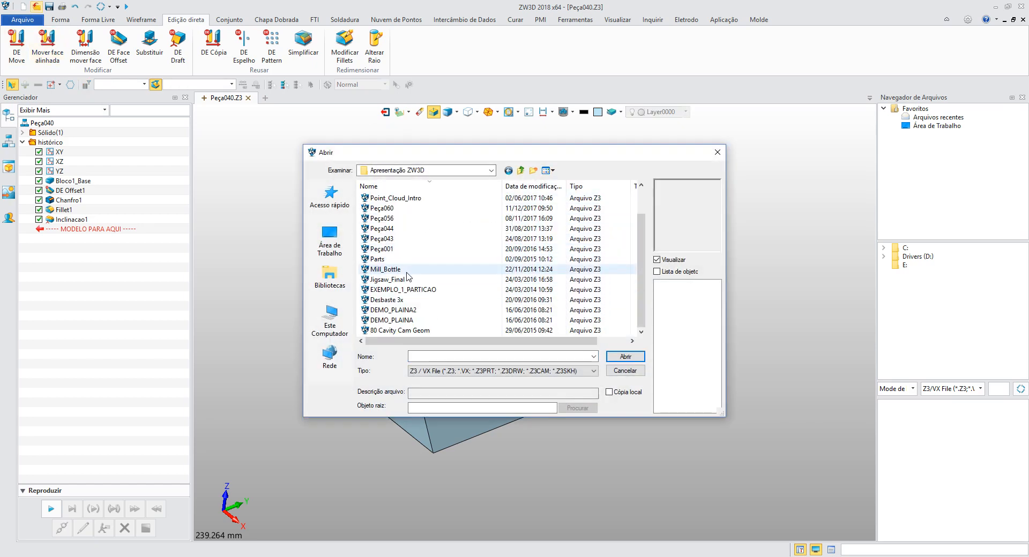
click(442, 375)
click(451, 234)
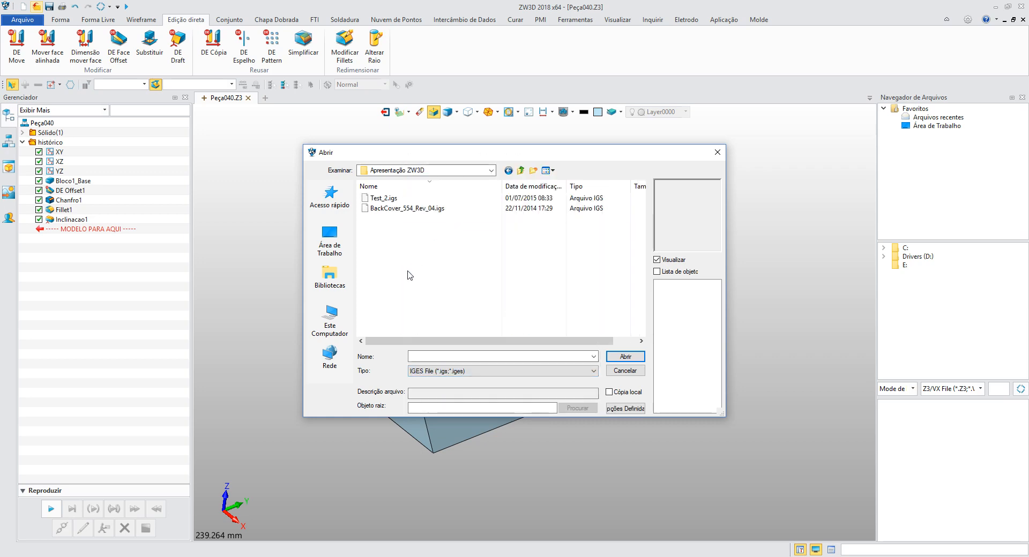
double_click(384, 198)
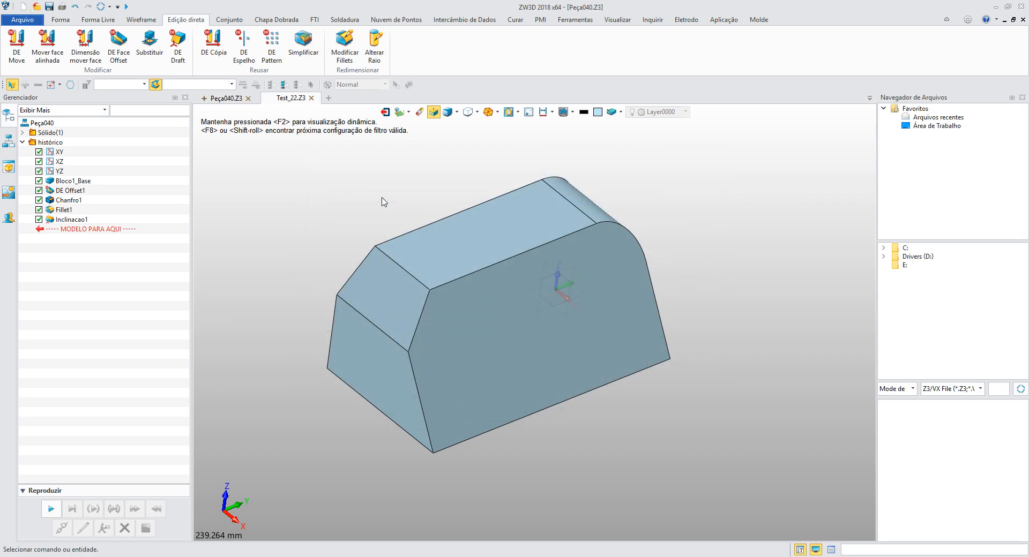
Step: Change the diameter of the hole in the imported part's arm-end boss to 10 mm
scroll(420, 321, up, 4)
scroll(421, 333, down, 6)
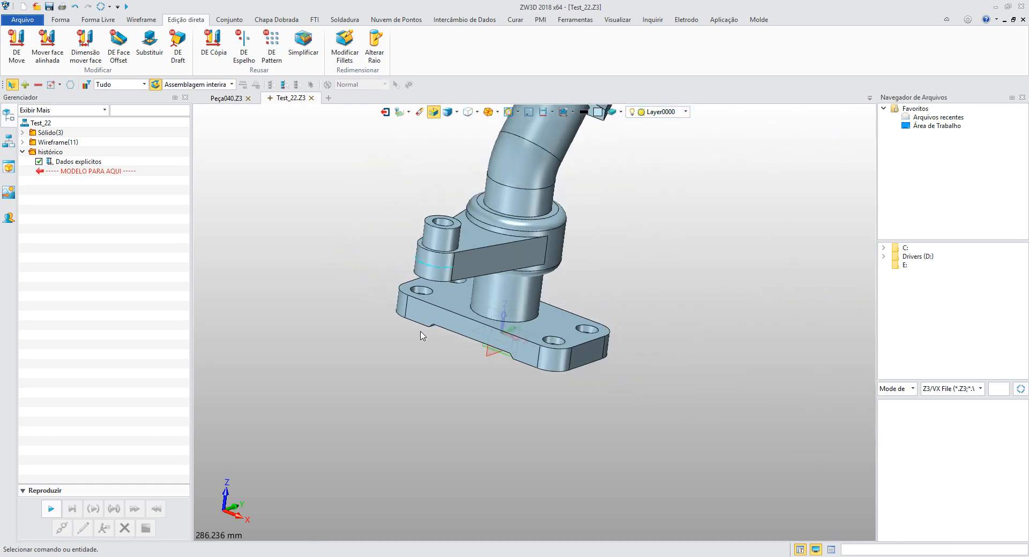
middle_drag(421, 336, 483, 451)
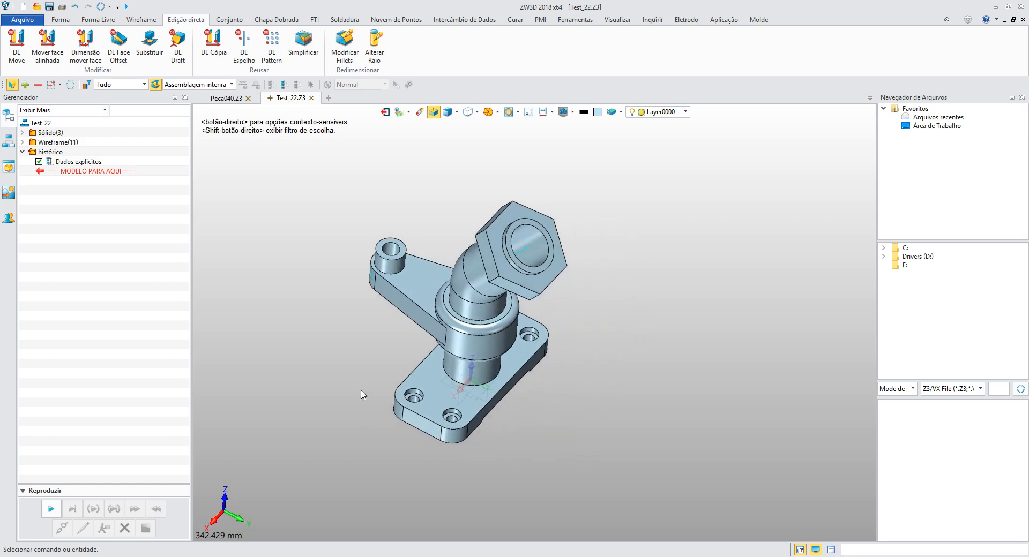
middle_drag(363, 395, 405, 464)
scroll(380, 316, down, 4)
scroll(378, 298, up, 8)
scroll(422, 263, up, 3)
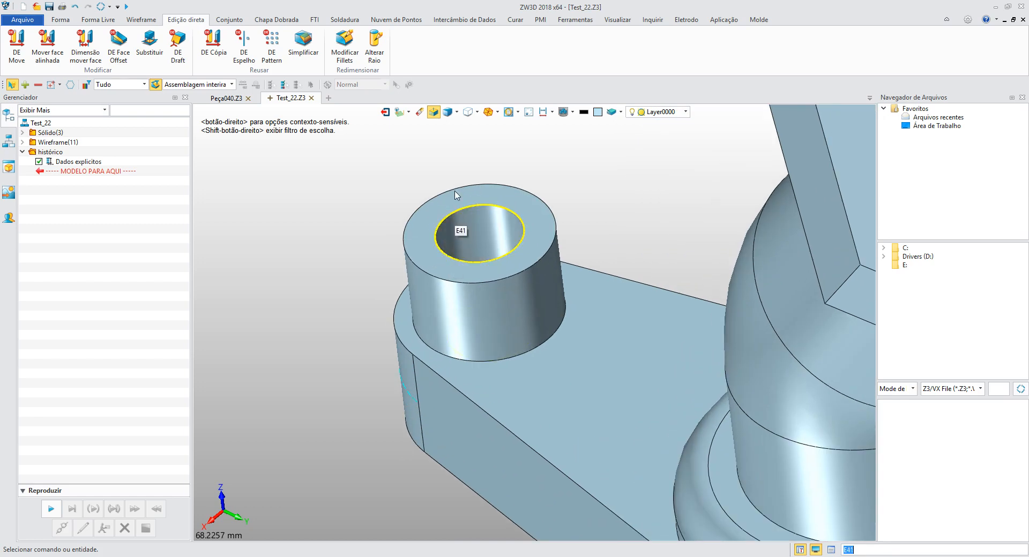
click(375, 48)
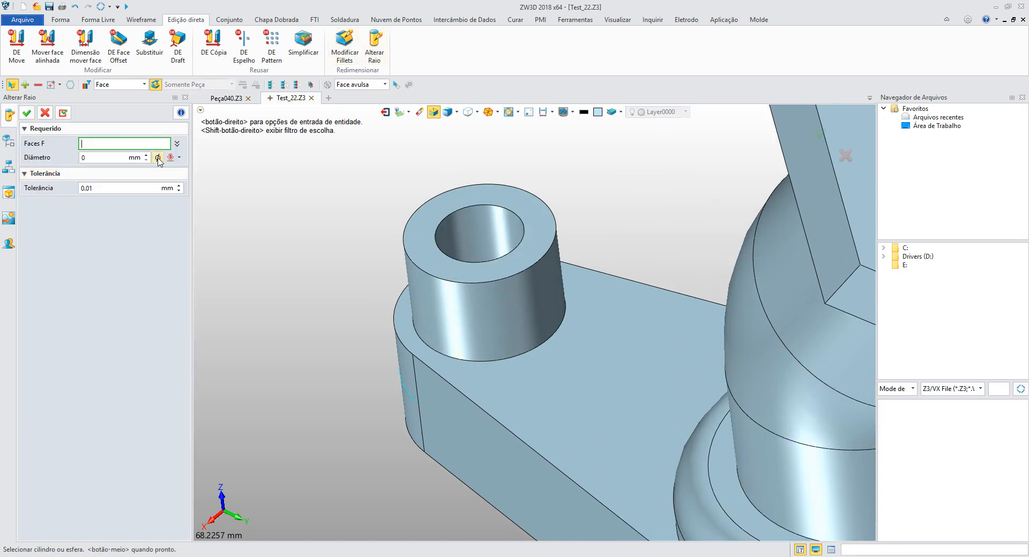
click(461, 237)
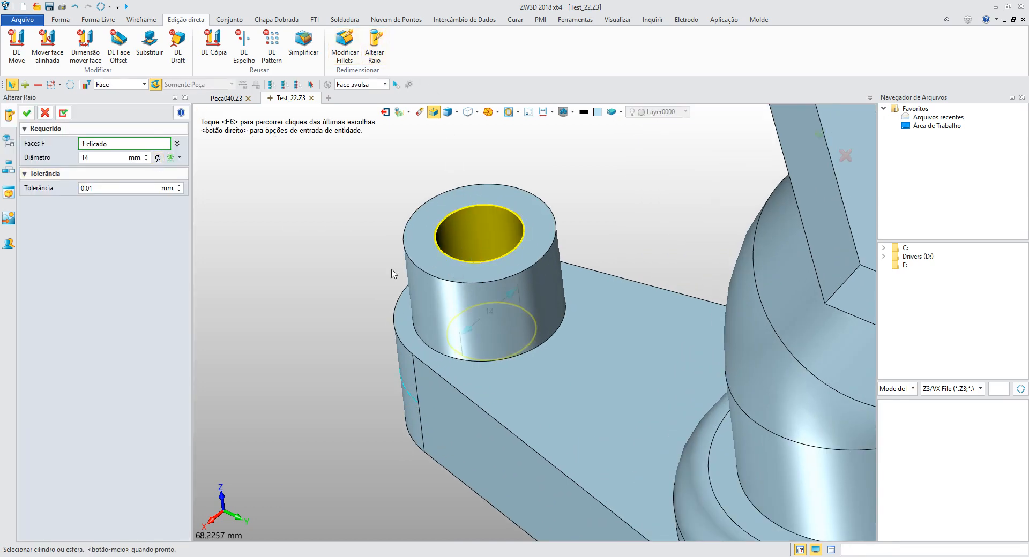
click(91, 158)
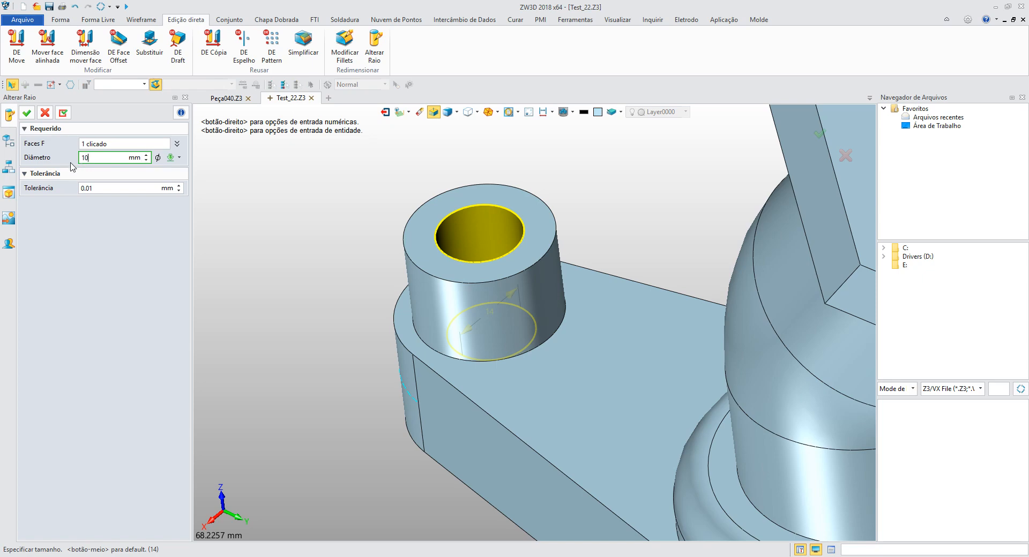
key(Return)
click(26, 113)
Step: Offset the top face of the arm-end boss upward to make the boss taller
scroll(291, 301, up, 3)
scroll(291, 301, down, 4)
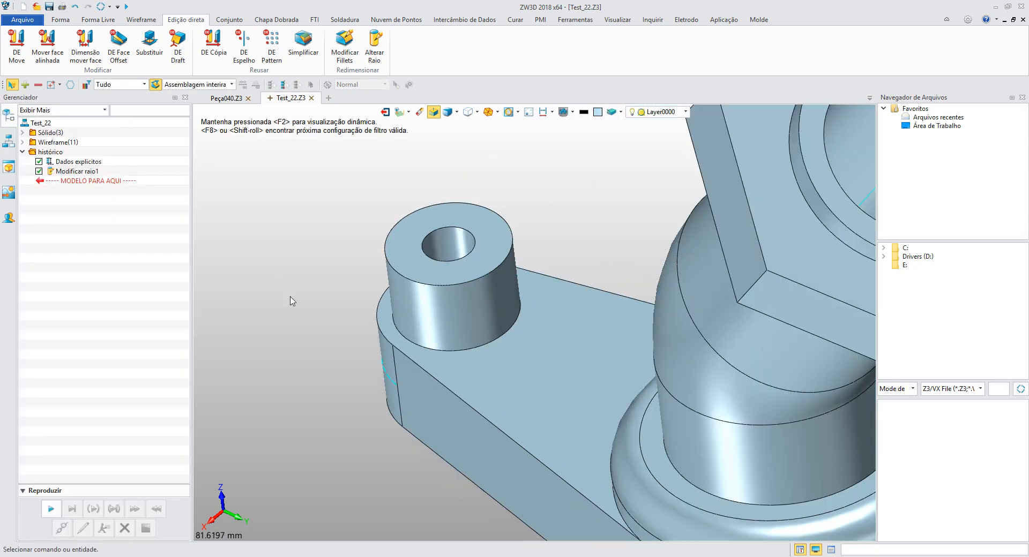
scroll(354, 289, down, 2)
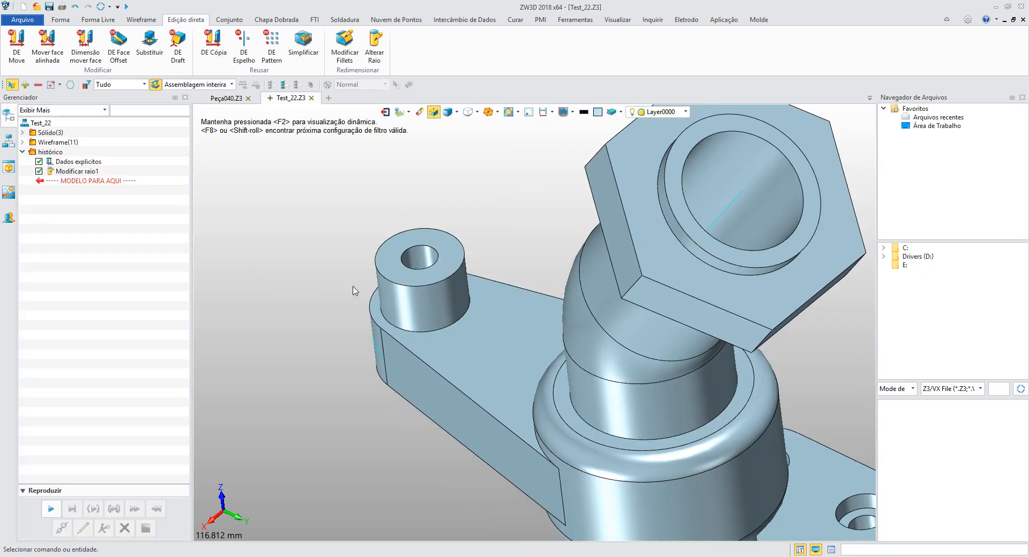
click(386, 255)
drag(385, 252, 383, 230)
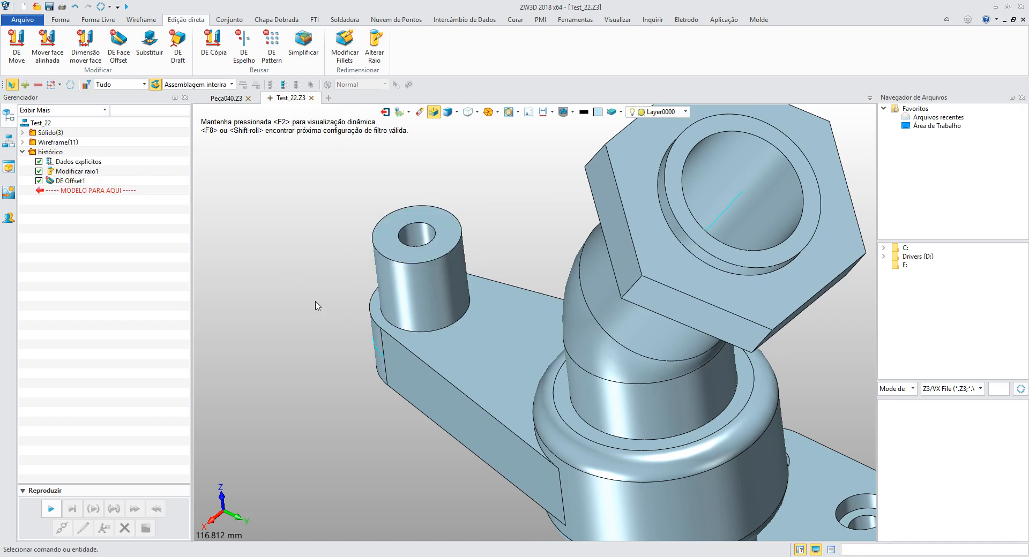
Step: Shrink the bore in the hexagonal end by offsetting its inner face, and offset the annular end face outward to lengthen the tube
middle_drag(345, 316, 207, 390)
click(619, 236)
drag(609, 252, 589, 280)
click(593, 213)
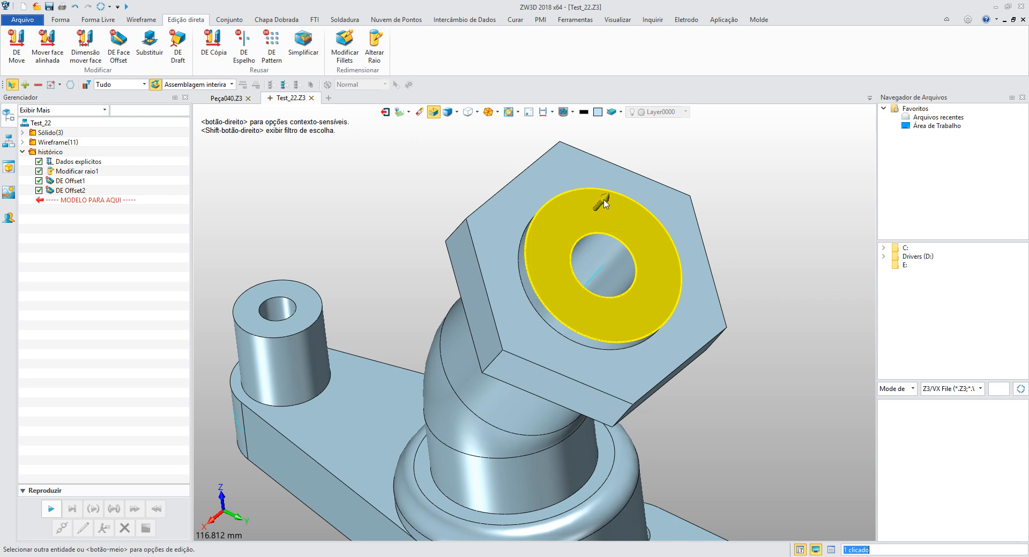
drag(604, 204, 681, 157)
scroll(485, 273, up, 6)
scroll(475, 282, down, 10)
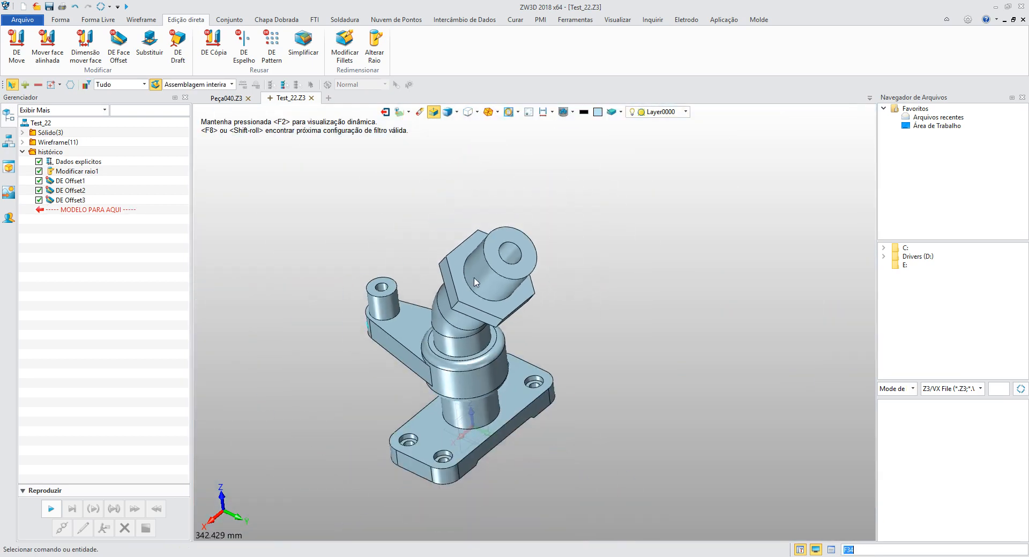
Step: Move the counterbored corner hole's faces across the base plate with DE Move to position 39.9, -11.5, 8
scroll(423, 352, up, 9)
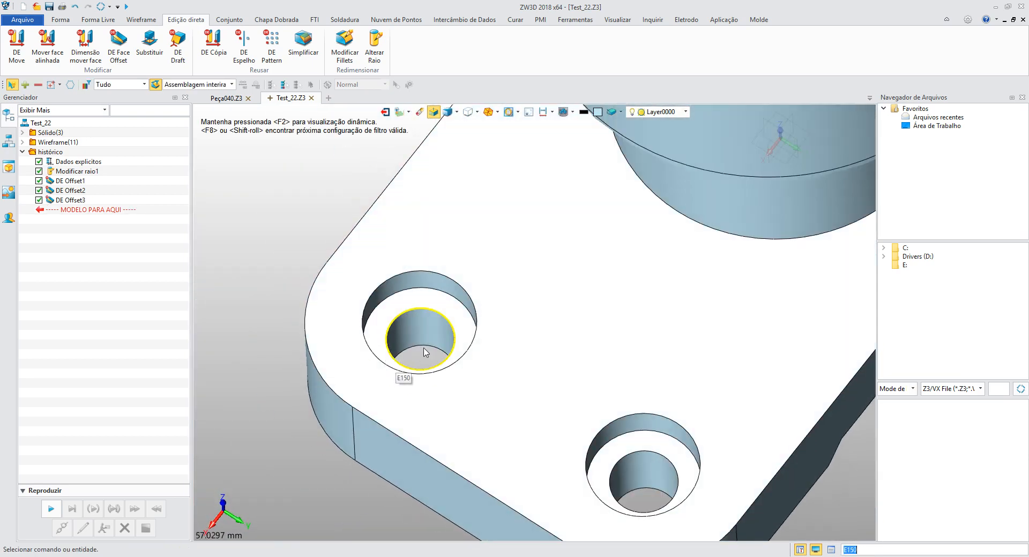
click(422, 331)
click(404, 299)
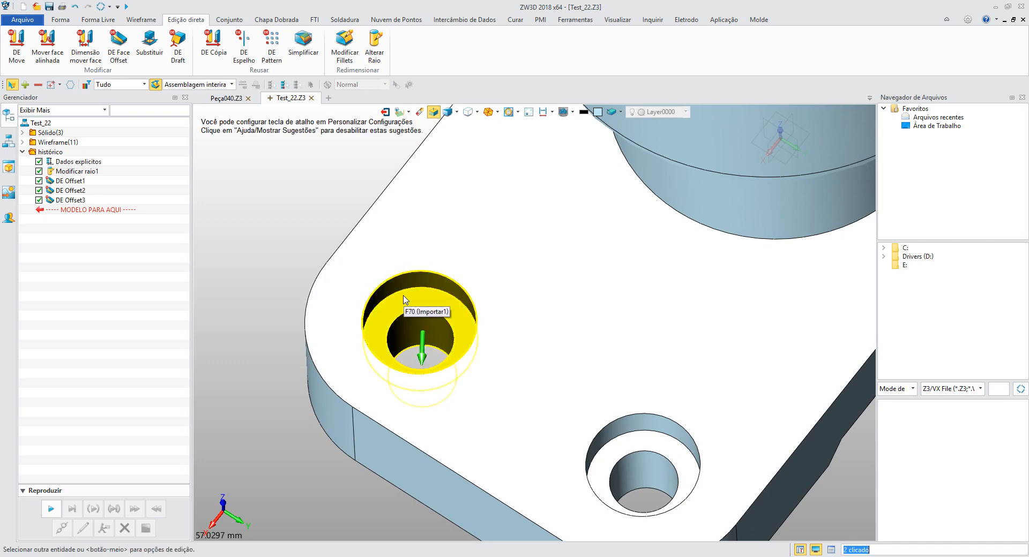
click(219, 338)
click(406, 291)
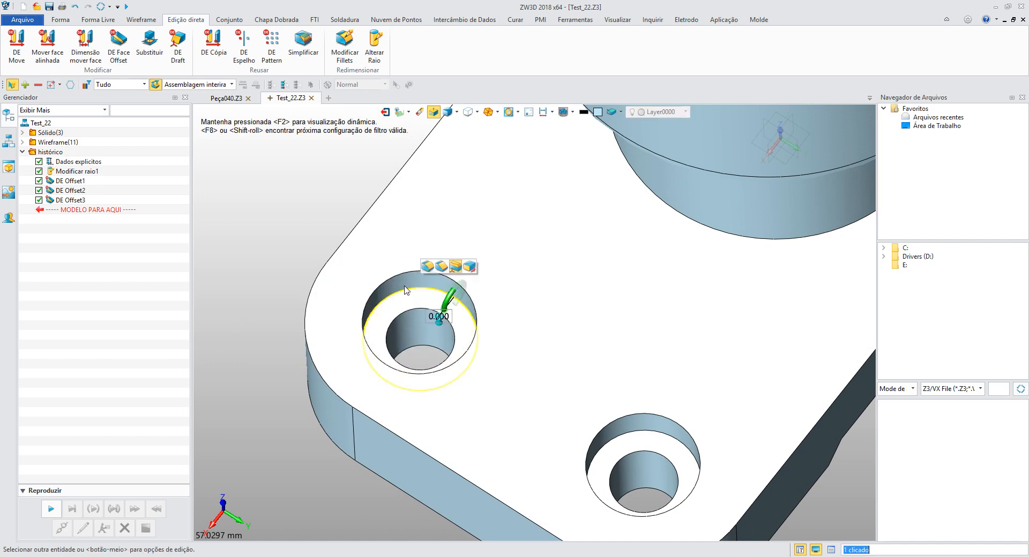
click(271, 260)
shift+click(411, 283)
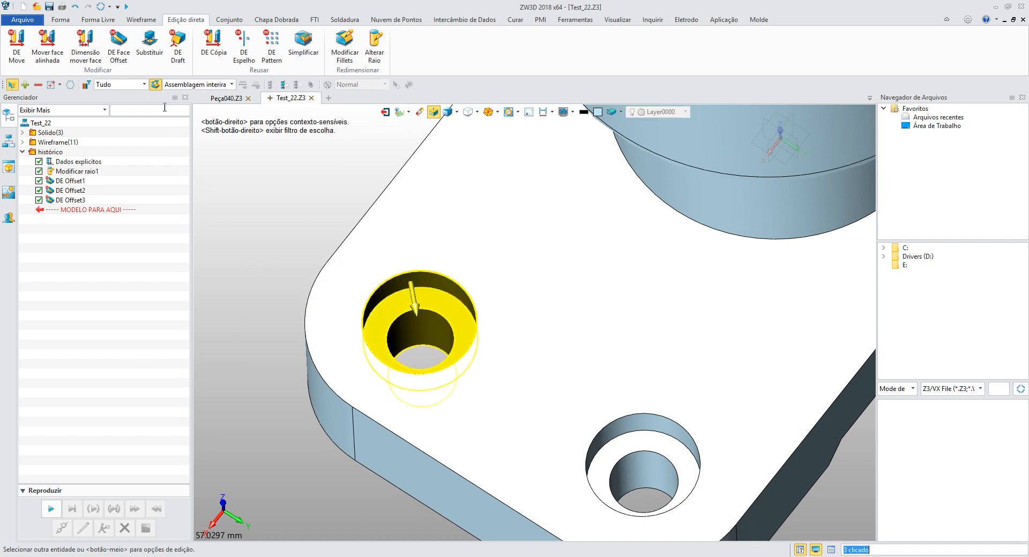
click(17, 44)
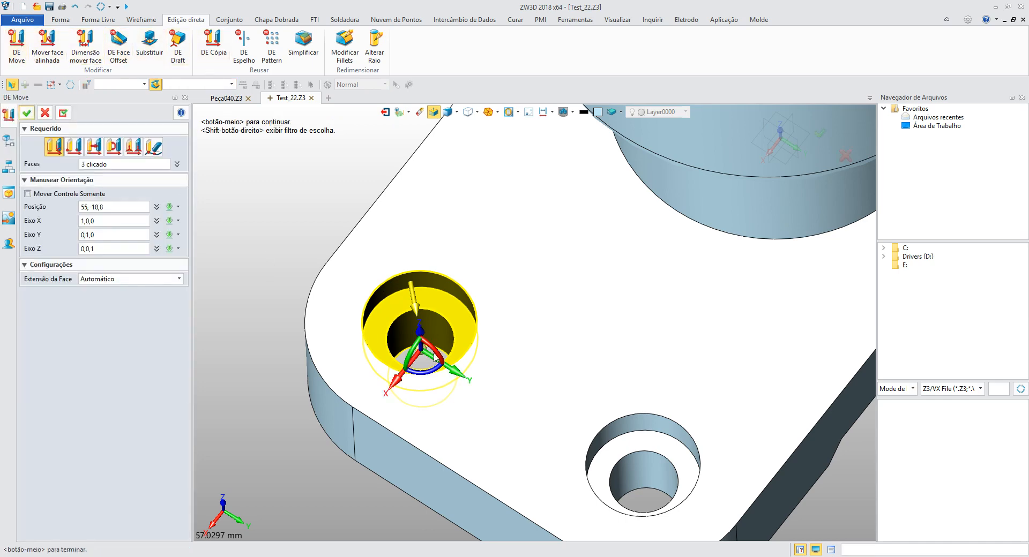
drag(457, 379, 443, 410)
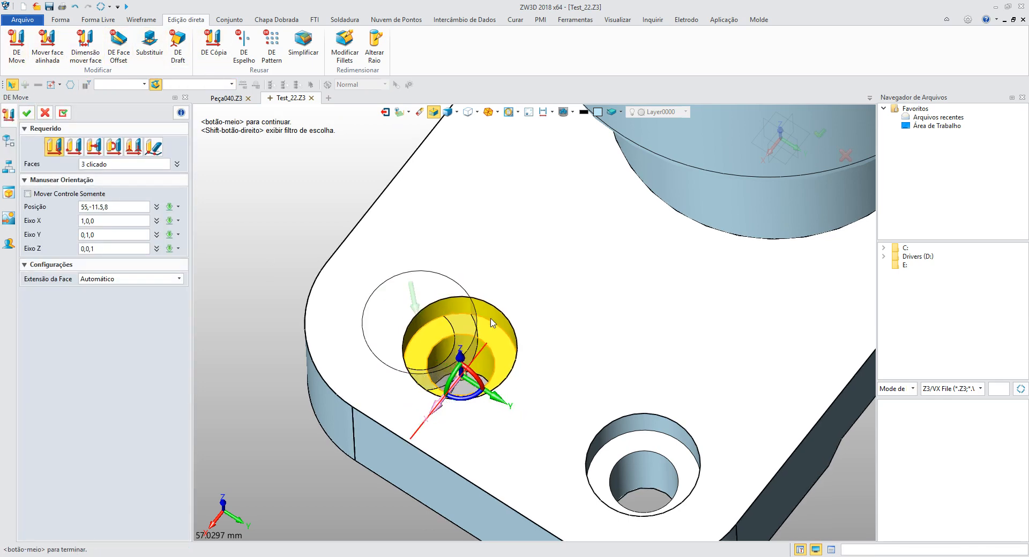
drag(491, 319, 503, 321)
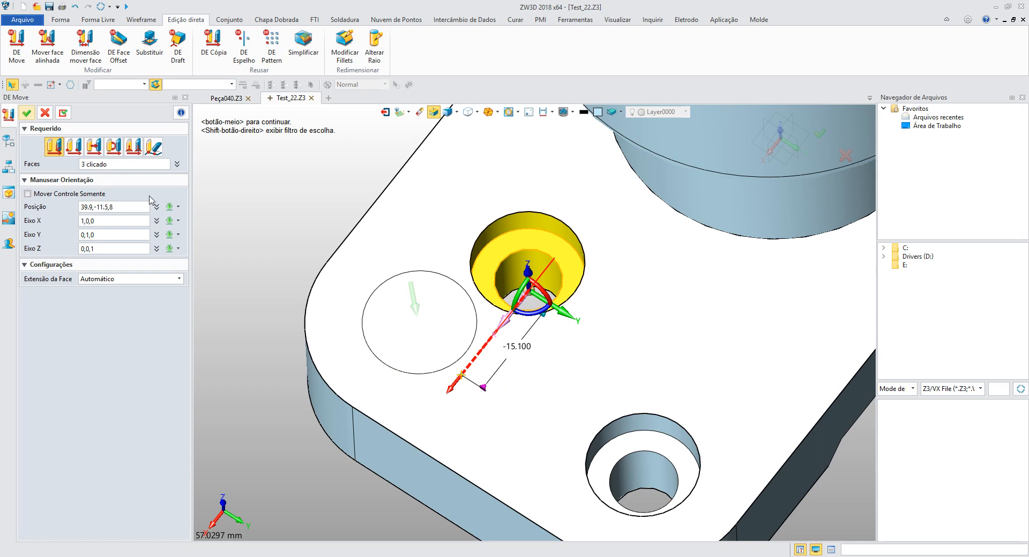
middle_click(151, 200)
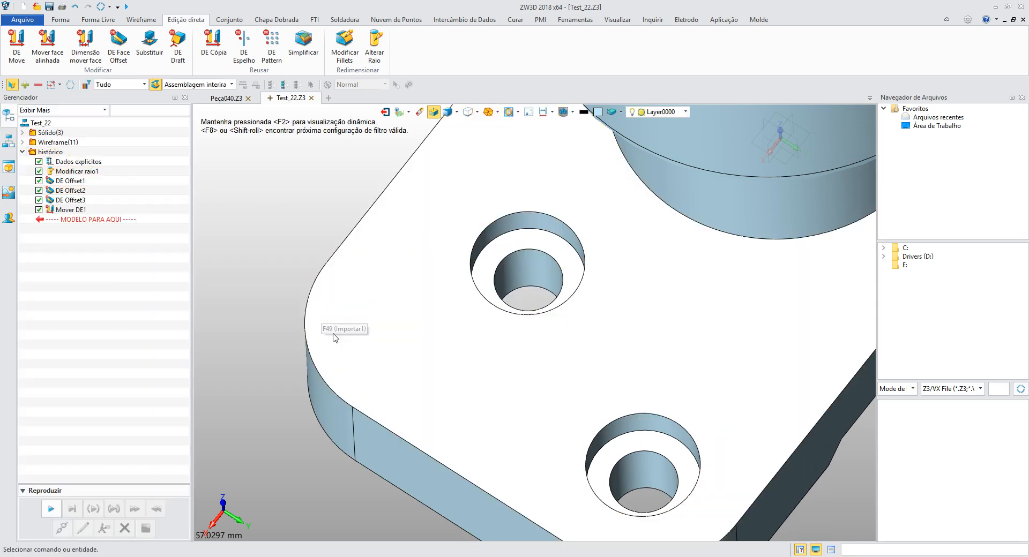
Step: Move the cylindrical boss on the arm 14 mm along Y toward the central column with DE Move
scroll(333, 338, down, 7)
right_drag(333, 339, 350, 279)
middle_click(349, 279)
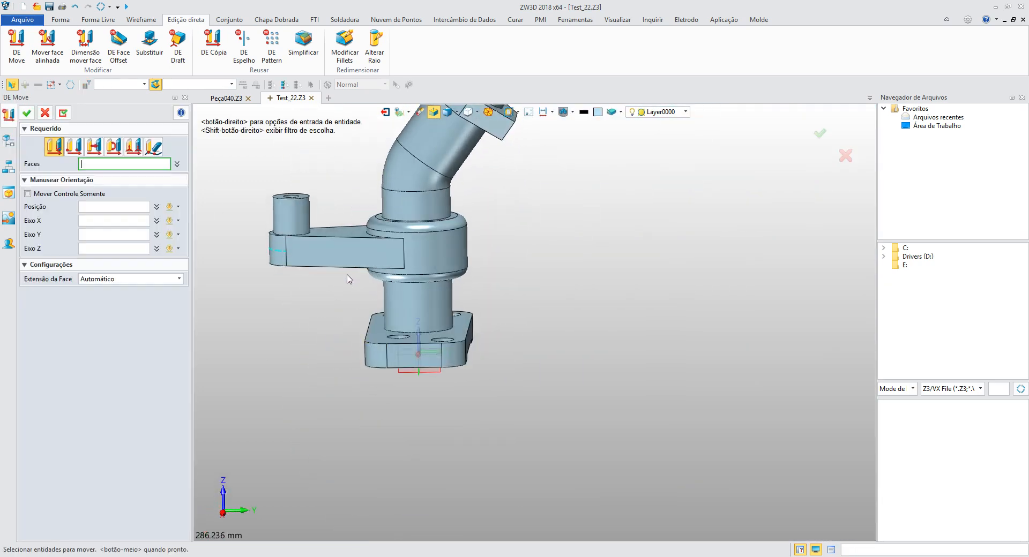
click(45, 112)
scroll(281, 204, up, 4)
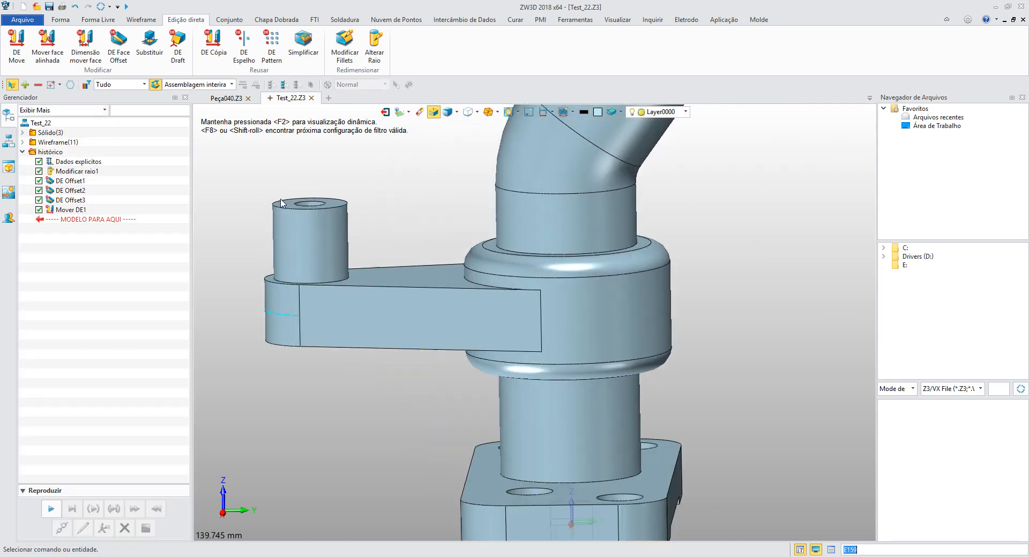
click(310, 236)
click(23, 43)
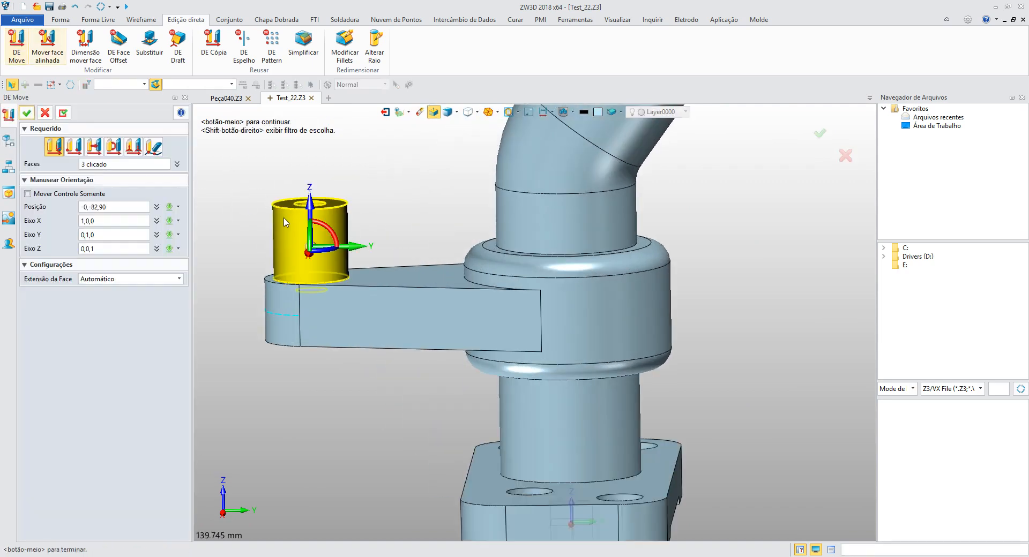
drag(351, 252, 396, 252)
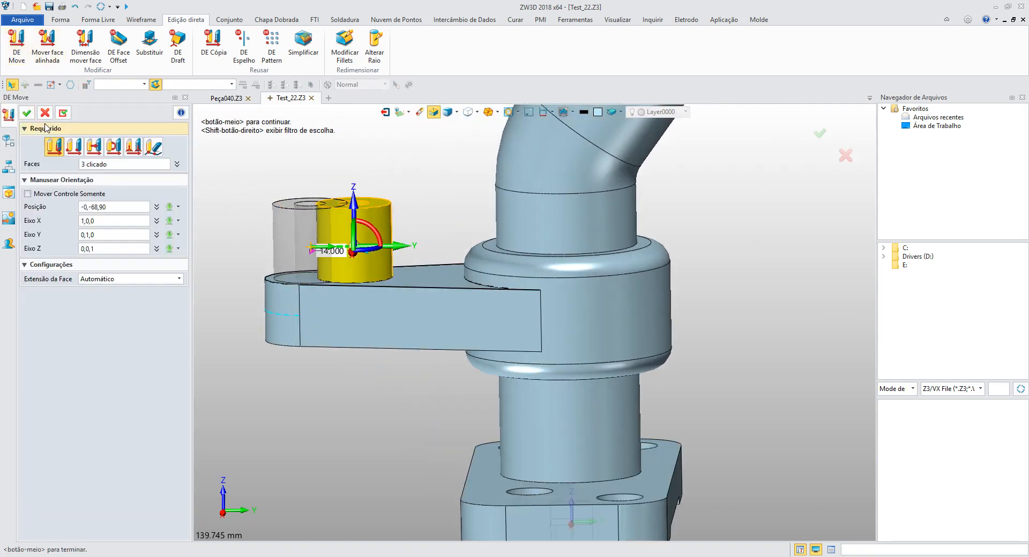
click(26, 112)
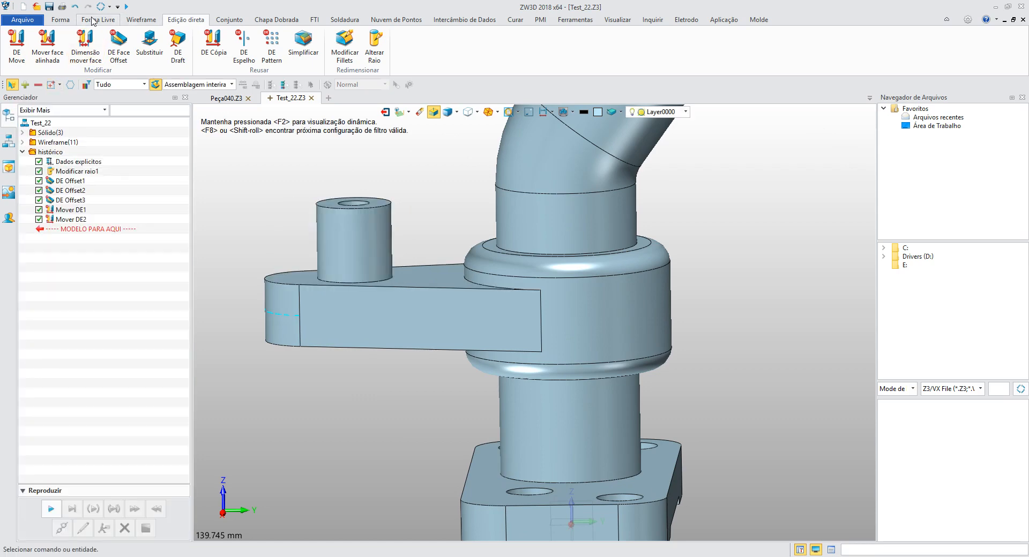
Step: Fillet the edge where the boss meets the arm with a 5 mm radius
click(60, 20)
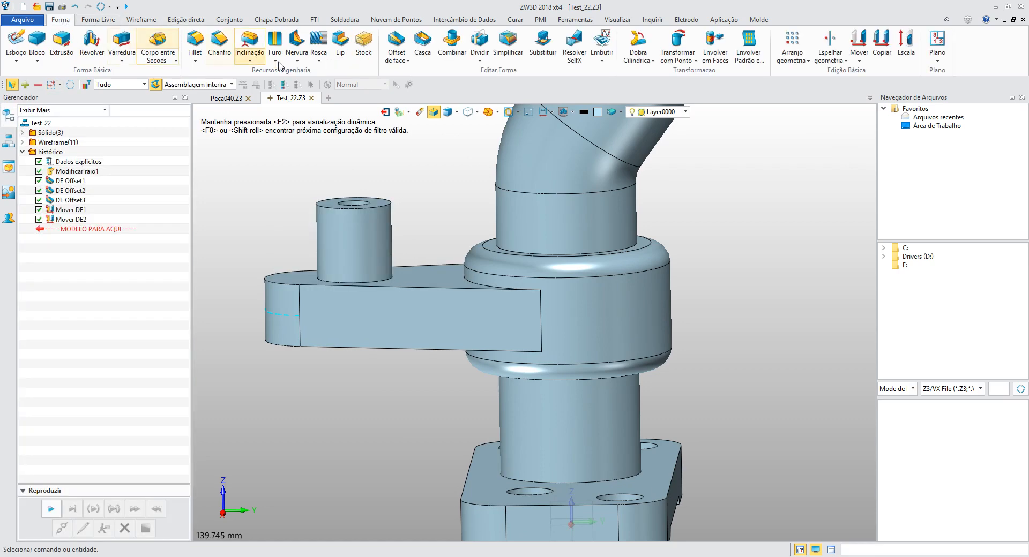
click(194, 39)
click(325, 286)
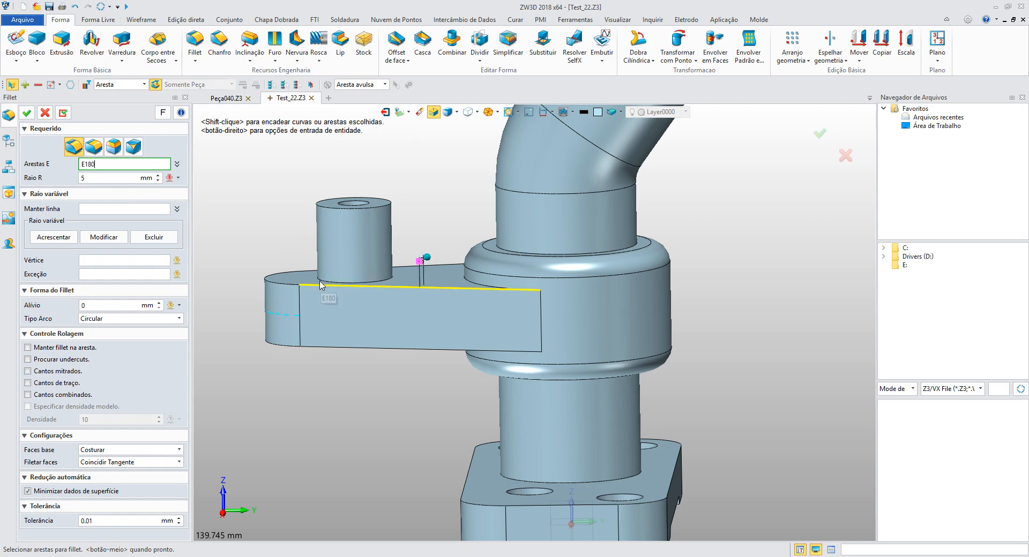
click(321, 281)
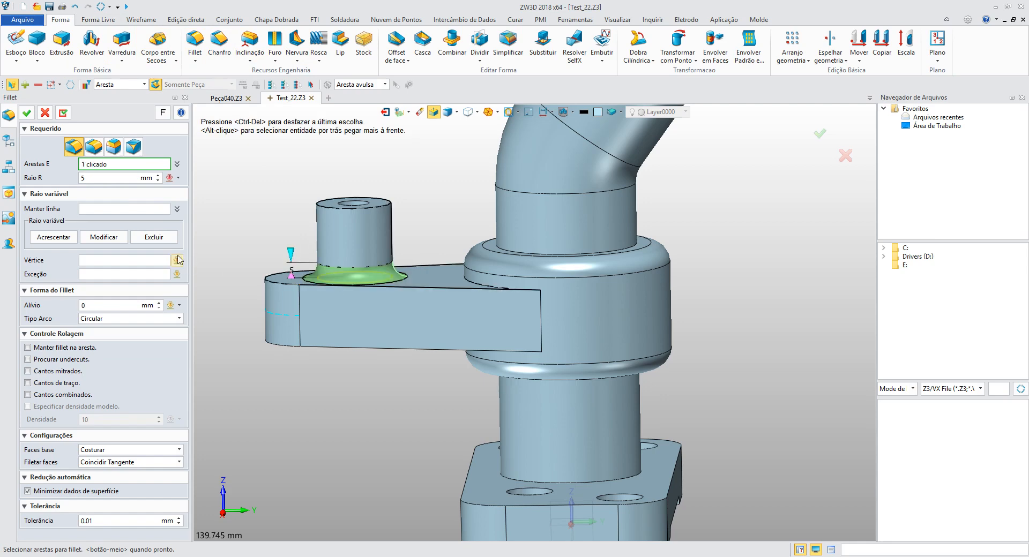
click(27, 113)
Step: Tilt the boss on the arm toward the central column by rotating its faces with DE Move
drag(280, 181, 411, 221)
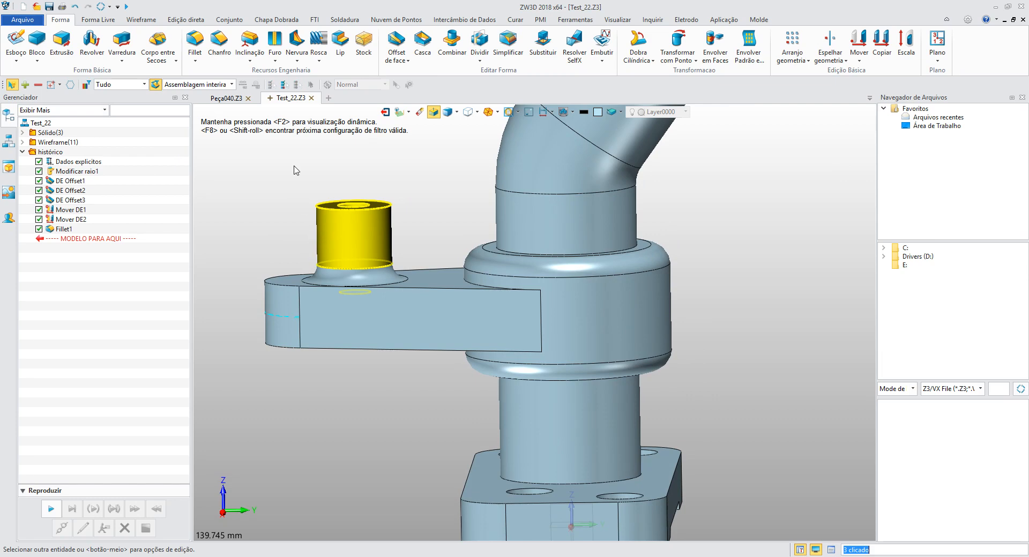
click(172, 20)
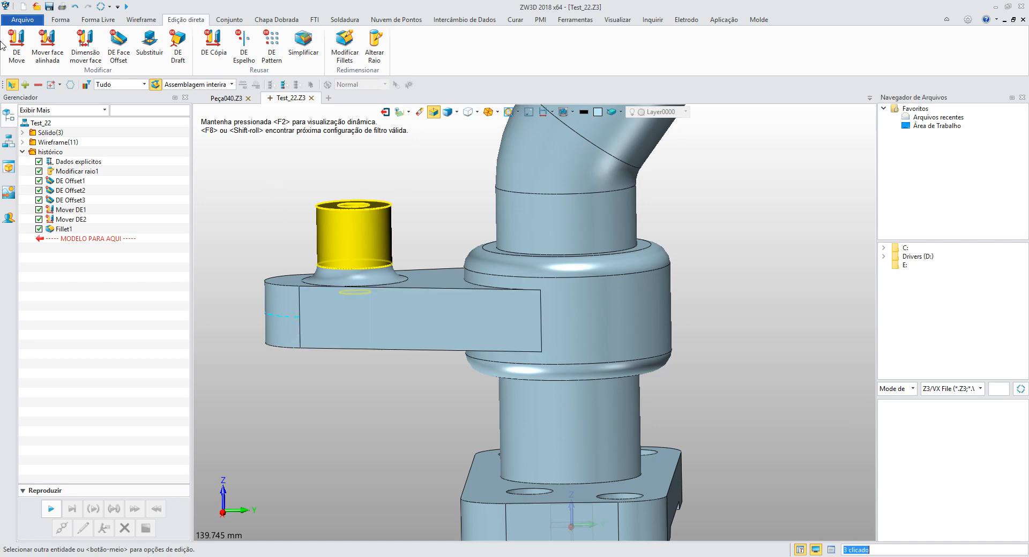
click(15, 49)
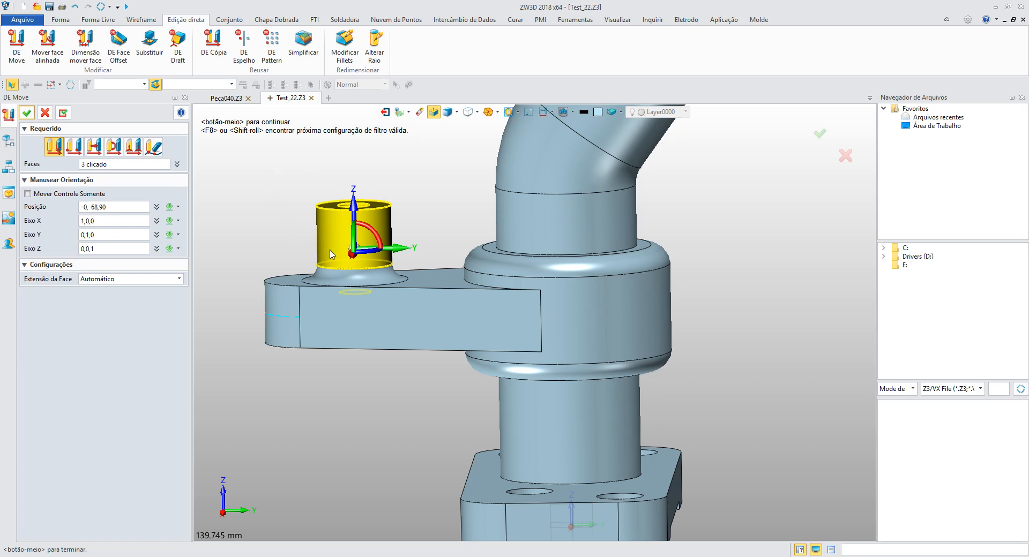
mouse_move(403, 253)
mouse_down()
mouse_move(485, 254)
mouse_move(373, 233)
mouse_move(419, 243)
mouse_up()
click(26, 113)
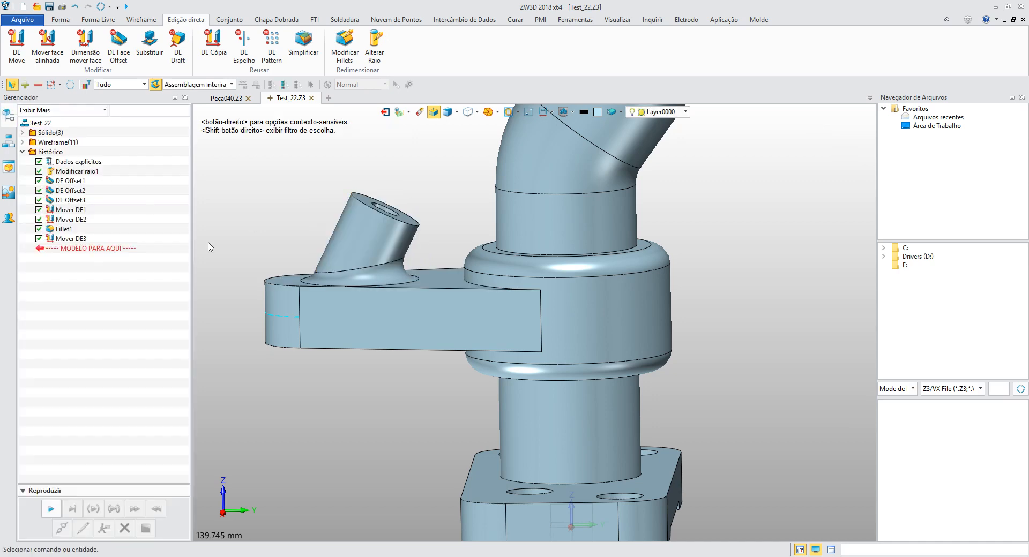
Step: Draft the base plate's side faces outward from the long upper edge by about -48 degrees using the on-model angle handle
scroll(268, 250, up, 3)
scroll(274, 263, down, 5)
right_drag(317, 330, 338, 390)
click(335, 390)
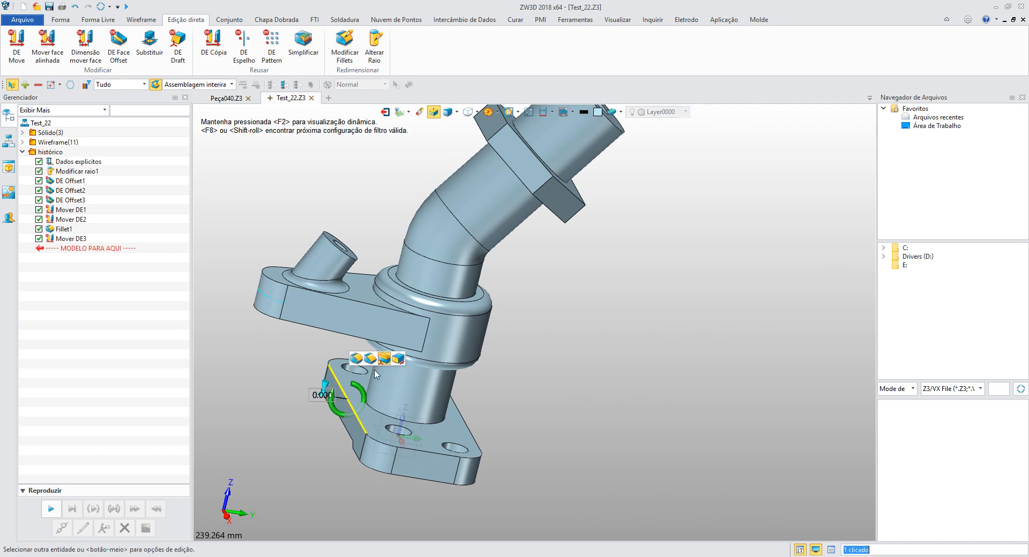
middle_click(333, 407)
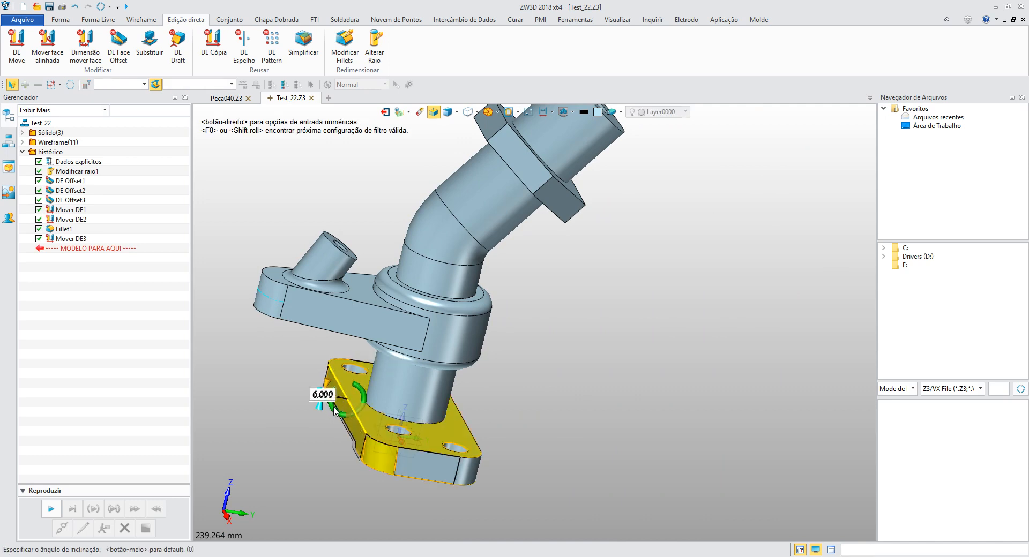
drag(334, 414, 279, 369)
mouse_move(279, 369)
right_down()
mouse_move(254, 358)
mouse_move(268, 383)
right_up()
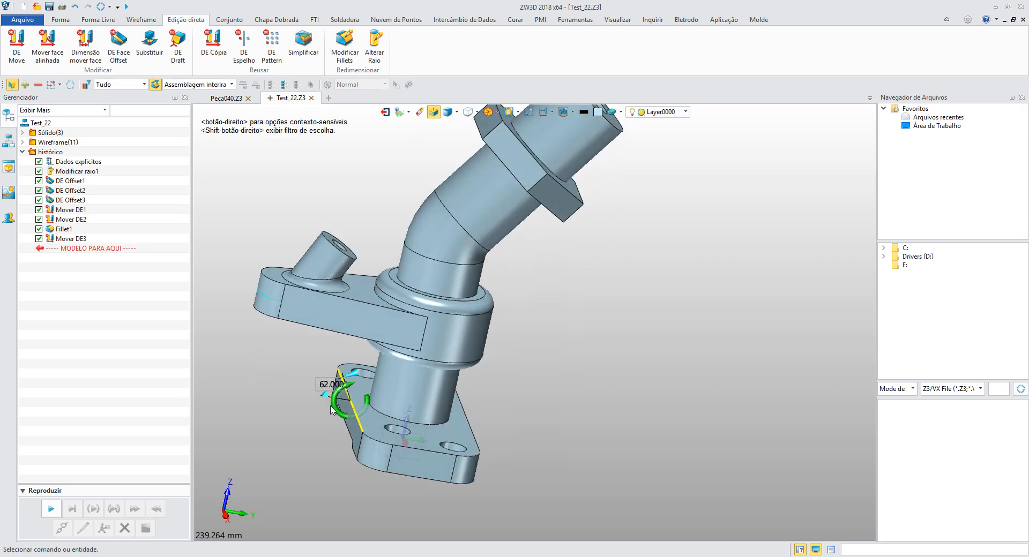
drag(333, 409, 361, 421)
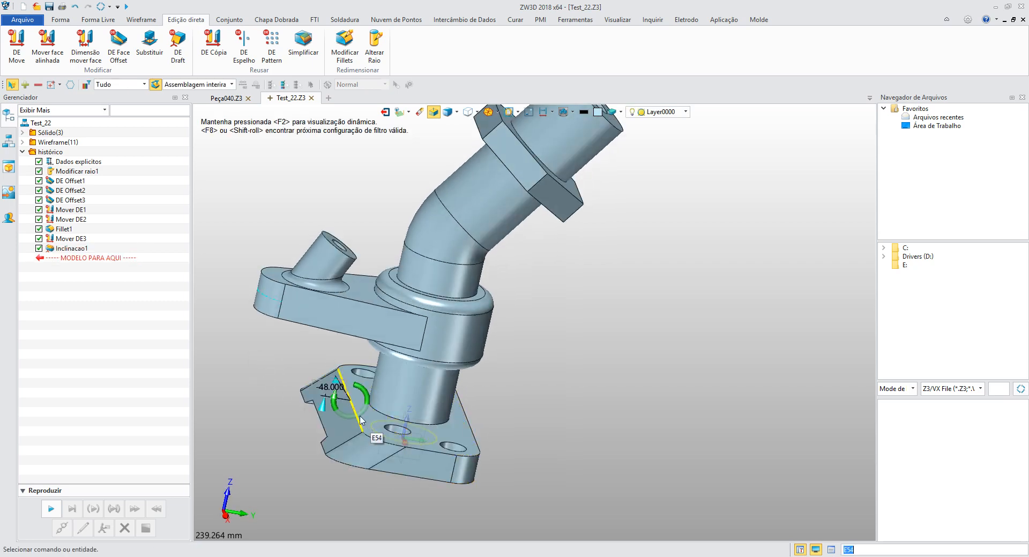
click(256, 213)
right_drag(258, 321, 270, 341)
scroll(270, 341, up, 2)
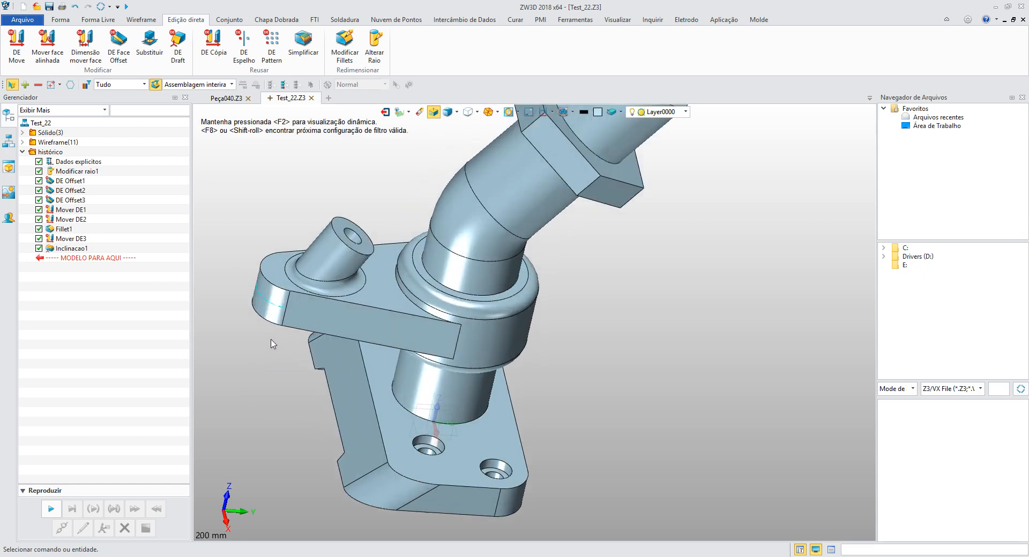
Step: Close the Test_22 part and look over the variants of the Varredura and Corpo entre Secoes commands
click(311, 98)
click(539, 321)
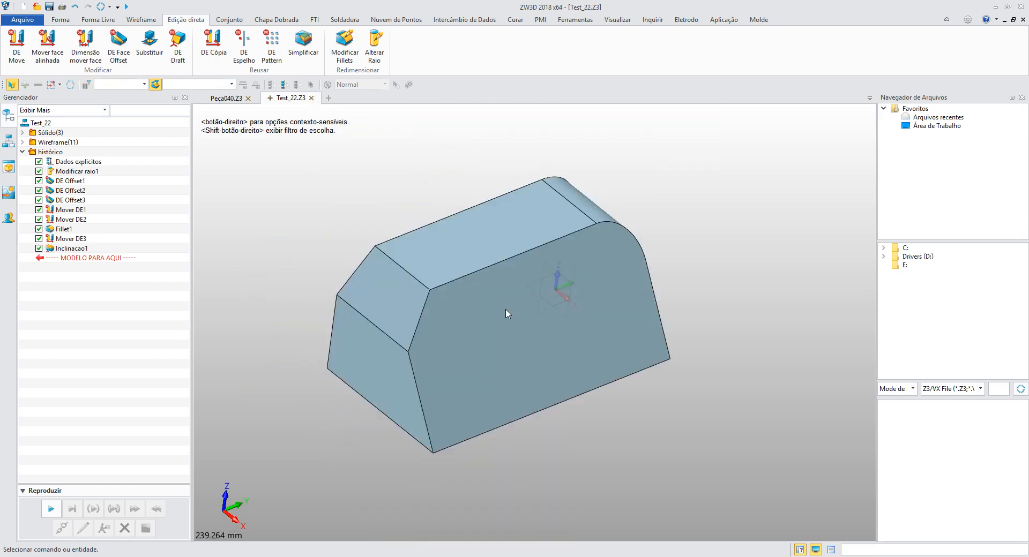
click(60, 20)
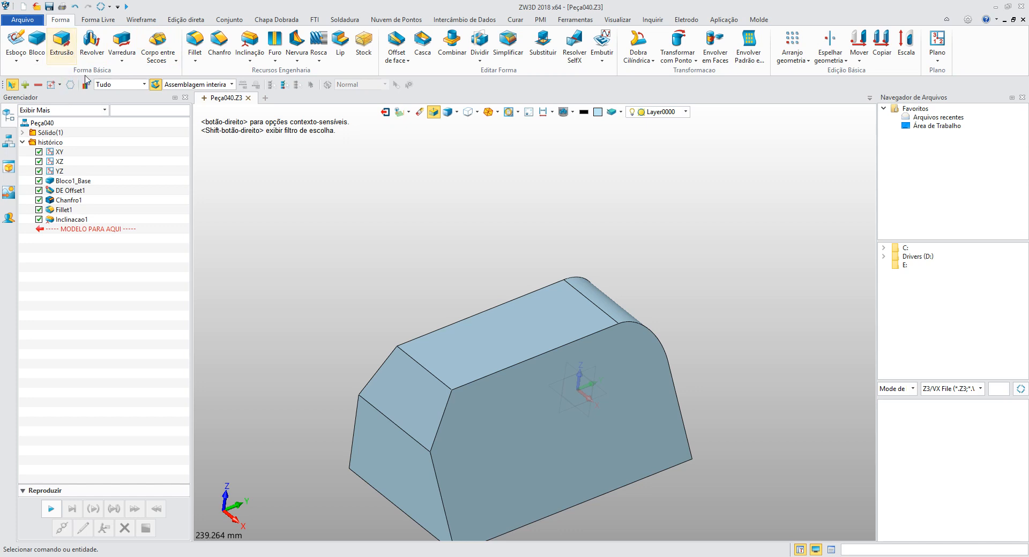
click(122, 60)
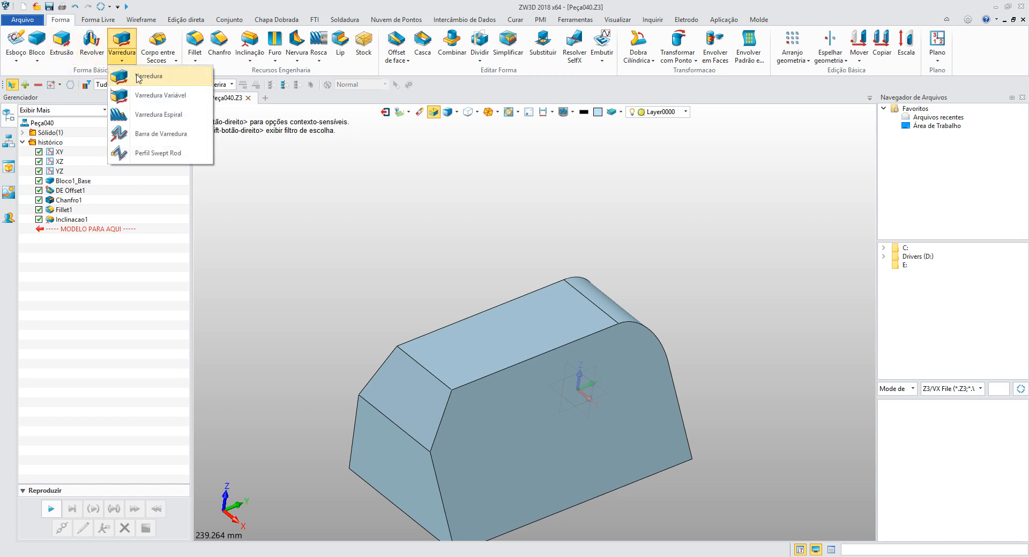
click(157, 60)
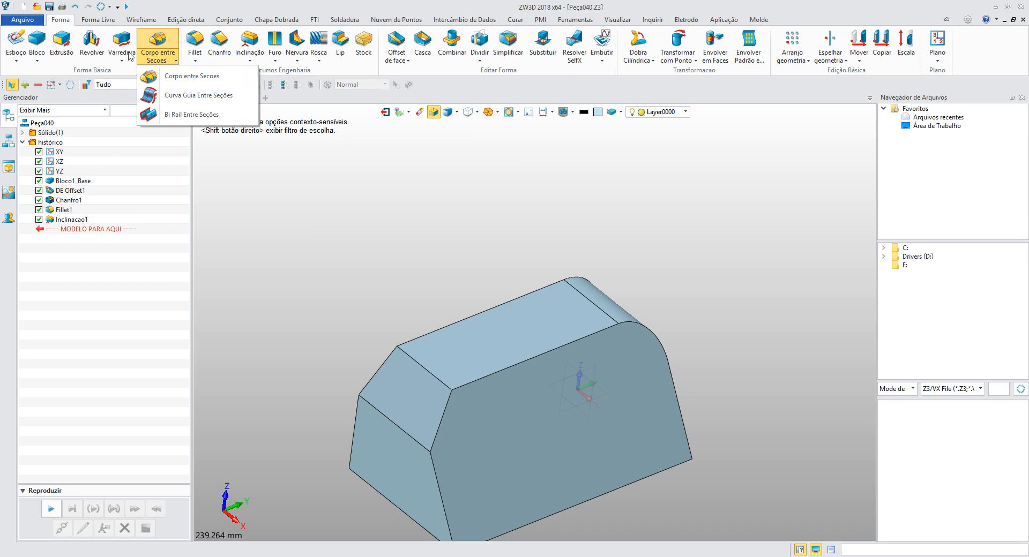
scroll(289, 214, down, 2)
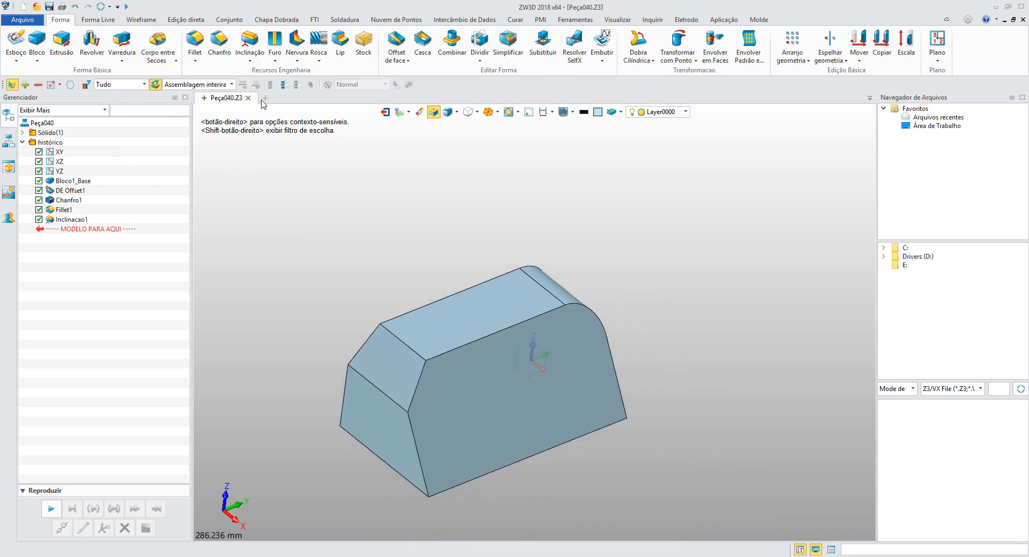
Step: Create a new standard part and start a sketch on the XZ plane
click(265, 98)
click(588, 385)
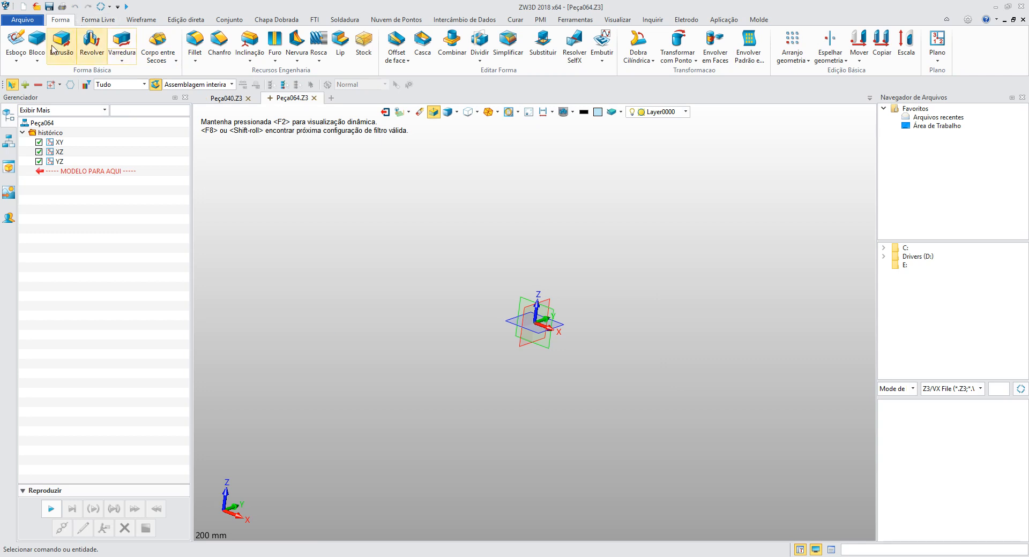
click(16, 40)
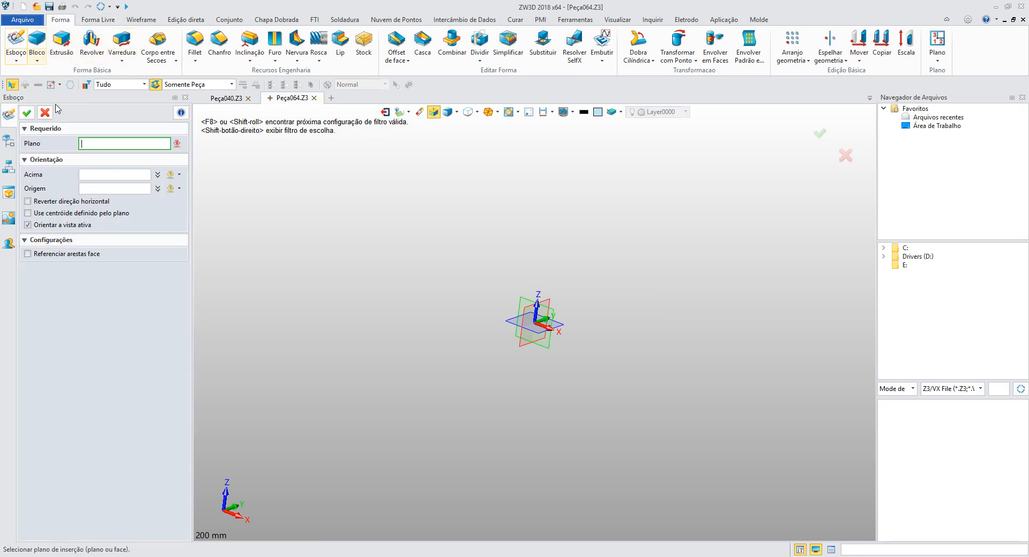
click(521, 303)
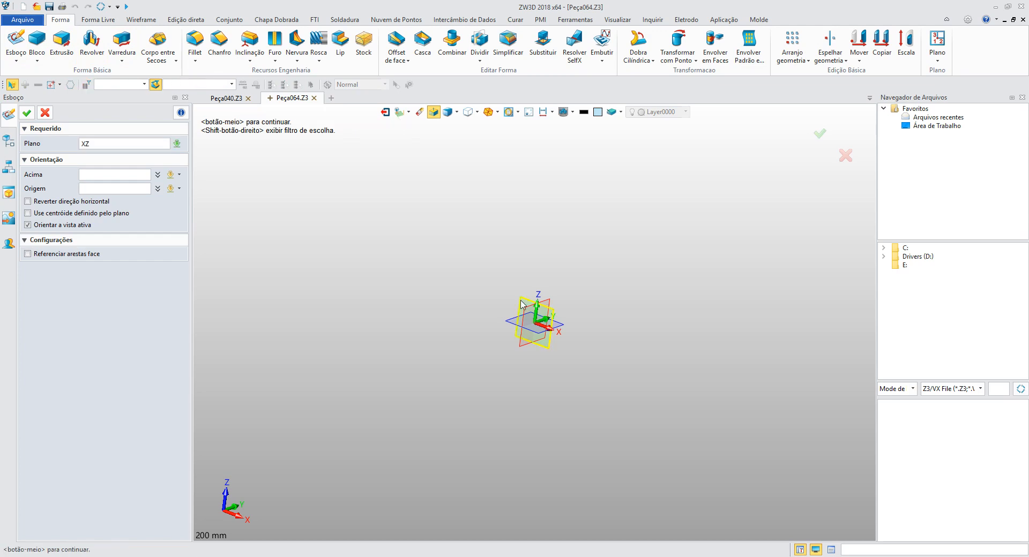
click(820, 133)
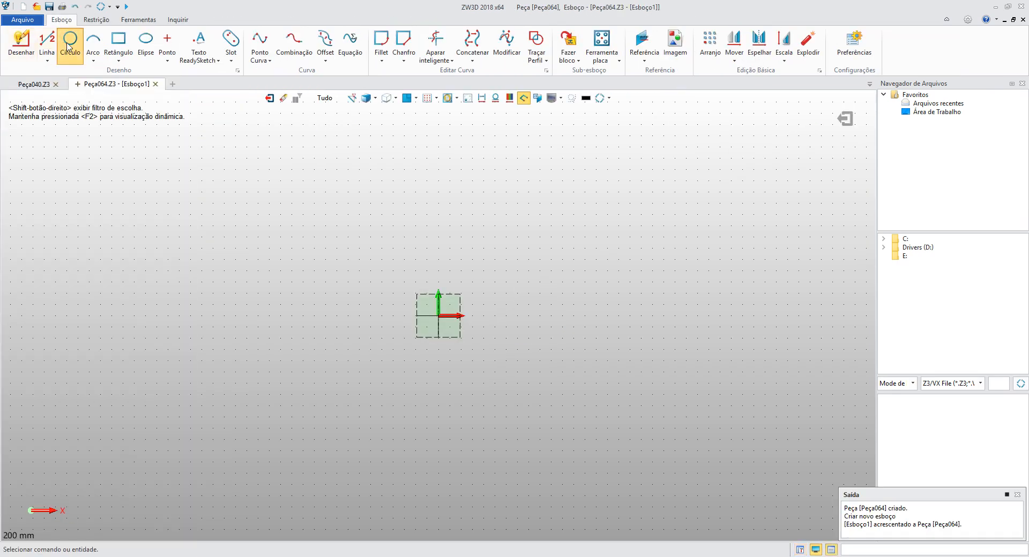
Step: Sketch a circle of 10 mm radius centred at 80,0 and finish the sketch
click(71, 41)
click(615, 316)
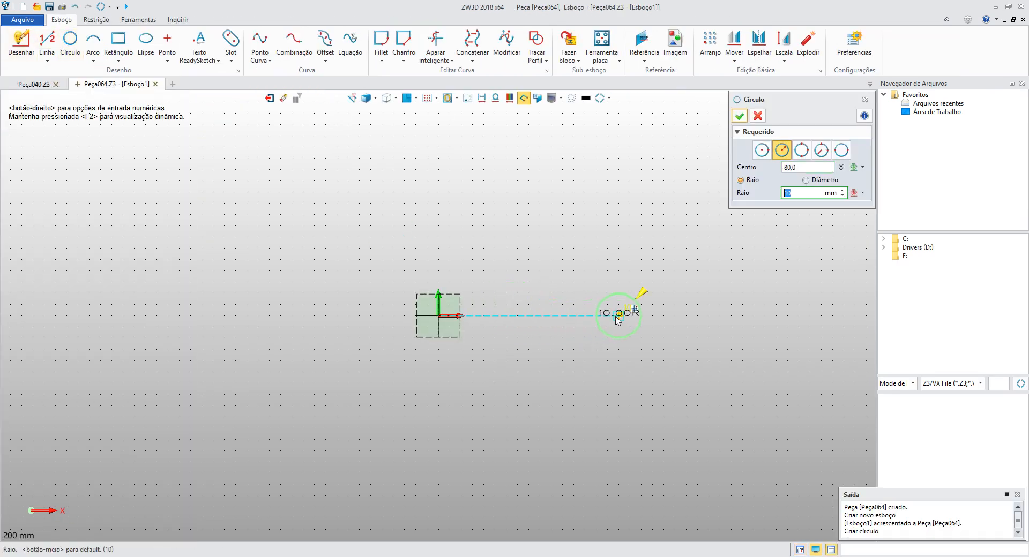
click(739, 116)
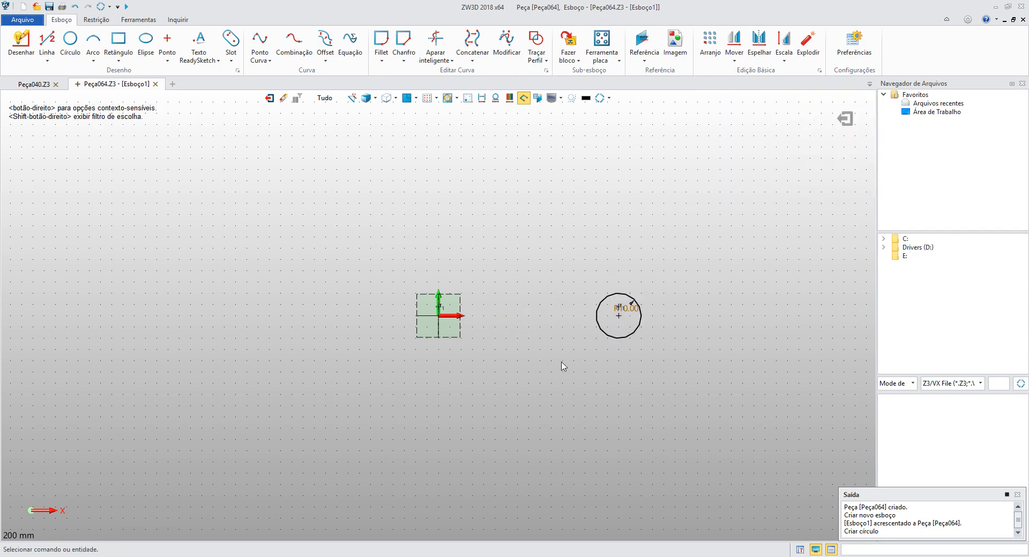
click(845, 119)
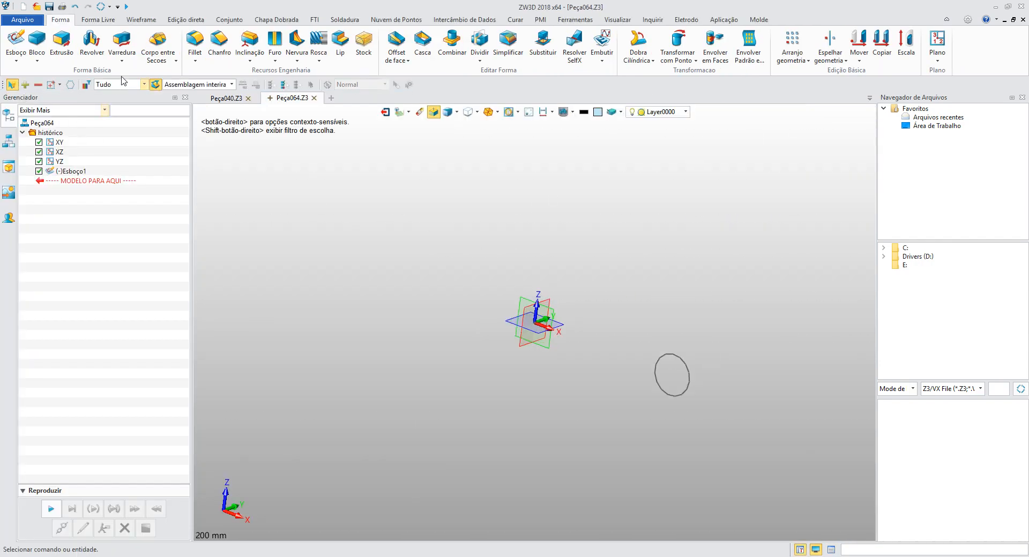
Step: Start a Varredura Espiral with the sketched circle as the profile and the Z direction as the axis
click(92, 43)
click(122, 56)
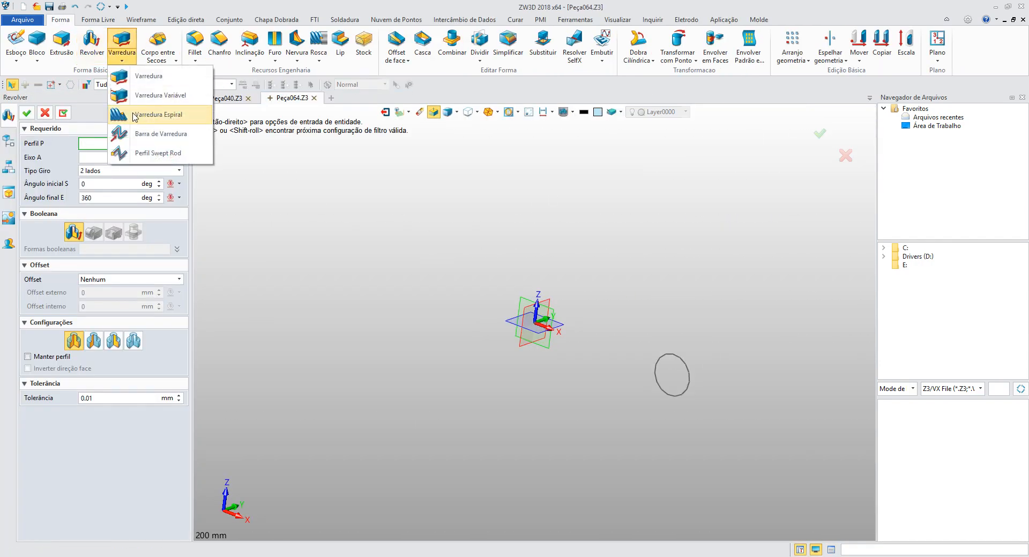
click(158, 114)
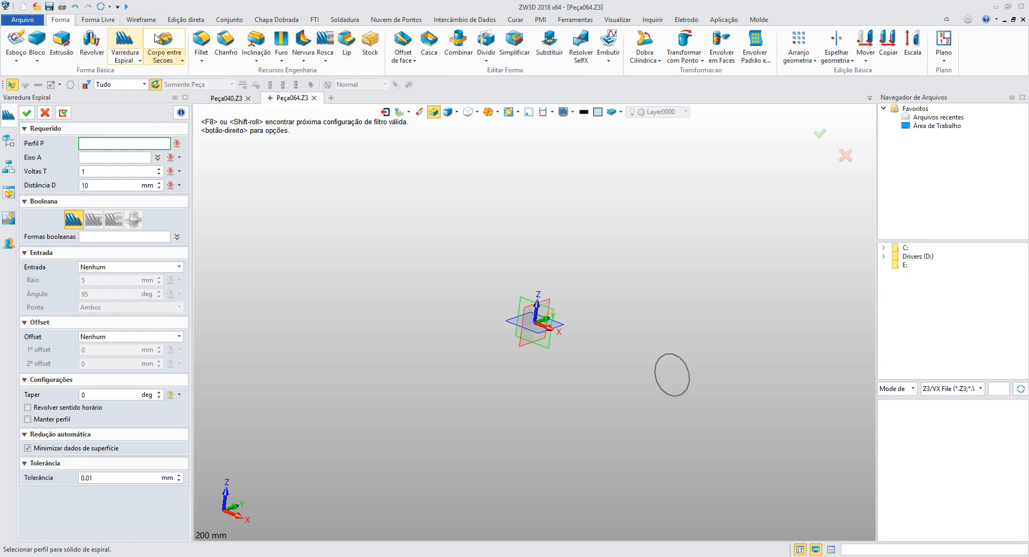
click(685, 362)
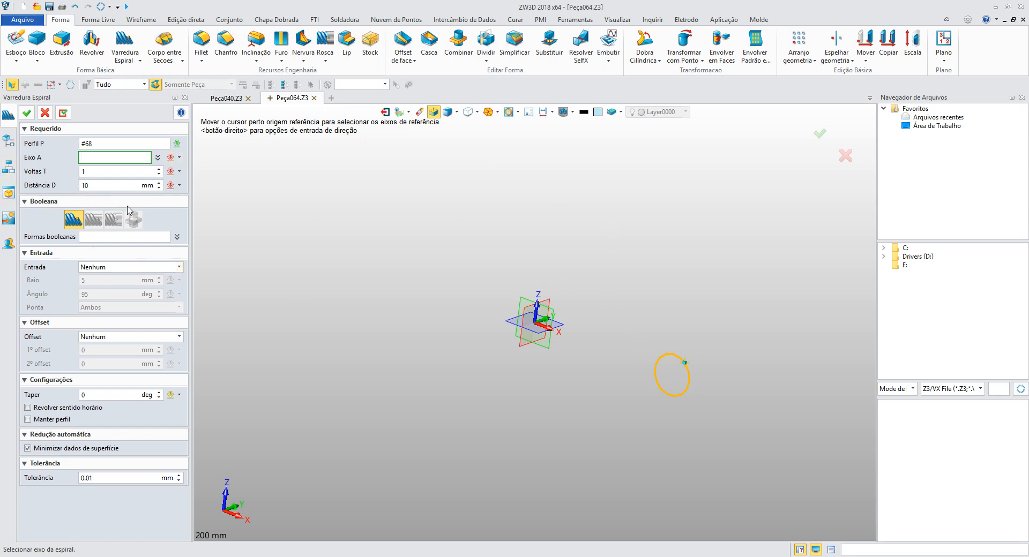
click(539, 297)
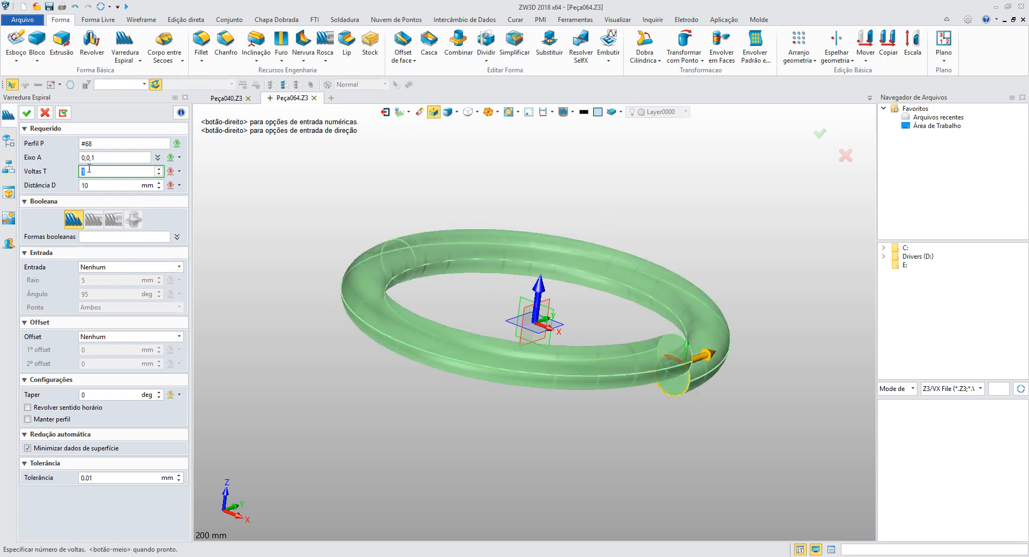
Step: Set the spiral sweep to 26 mm per turn with five turns, create the coil spring and view it from another angle
click(100, 186)
scroll(100, 186, up, 16)
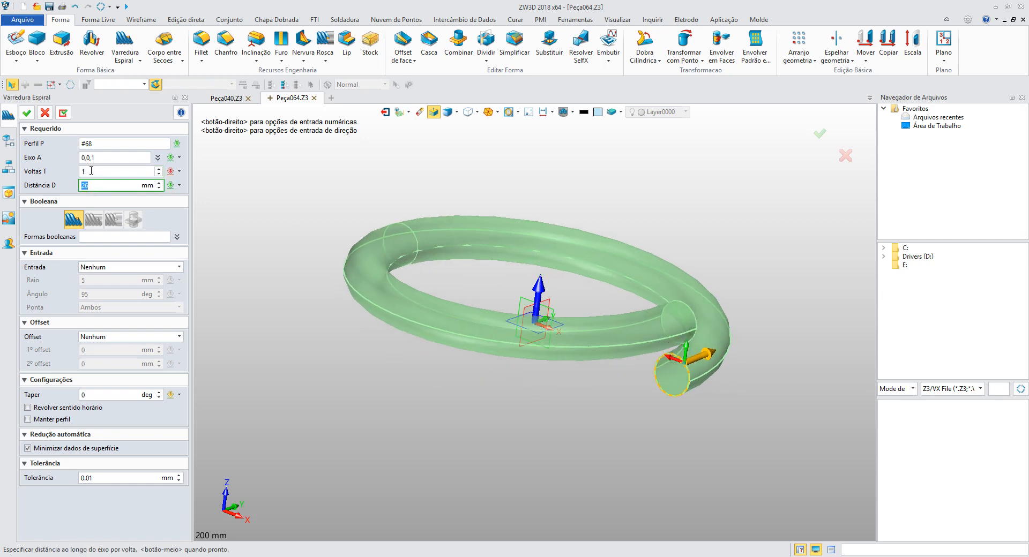
click(92, 171)
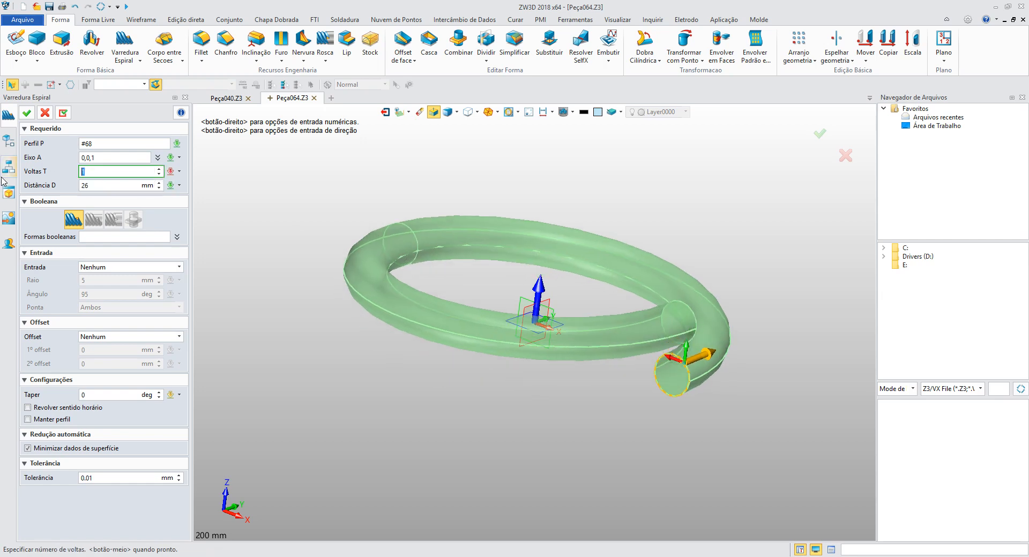
click(27, 118)
middle_drag(385, 290, 333, 451)
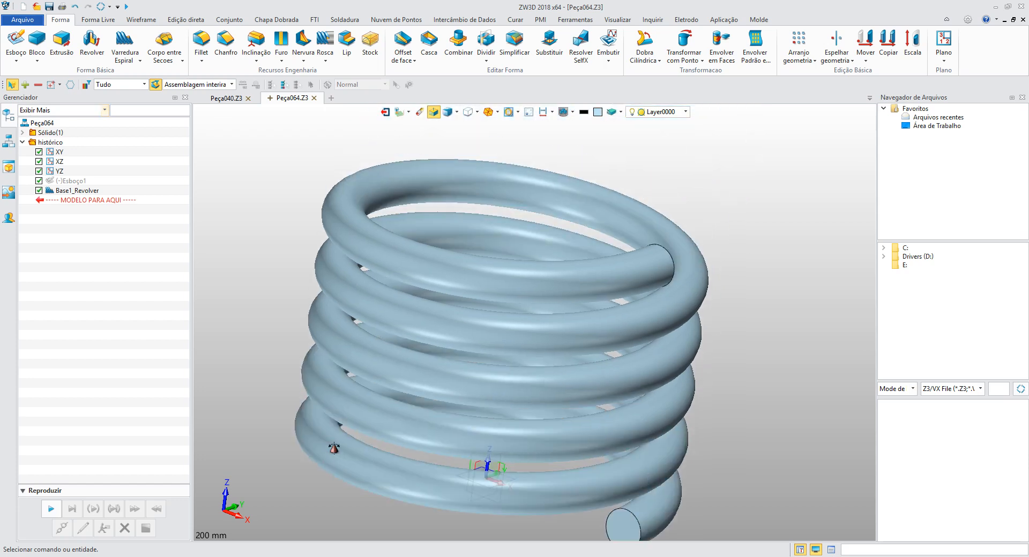
right_drag(310, 384, 287, 329)
click(259, 241)
right_drag(258, 242, 261, 208)
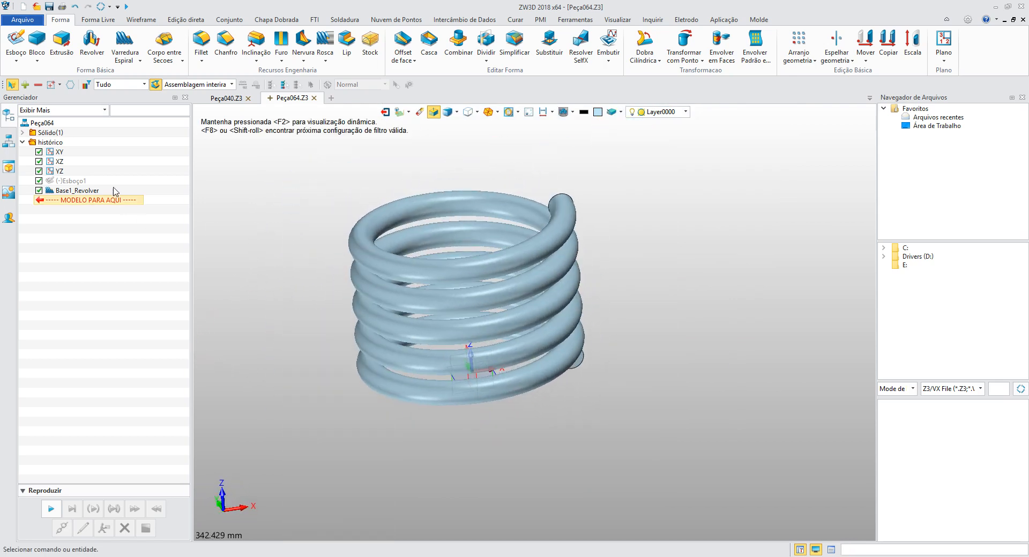
Step: Look over the Fillet variants and the settings of the Fillet and Chanfro commands
click(201, 60)
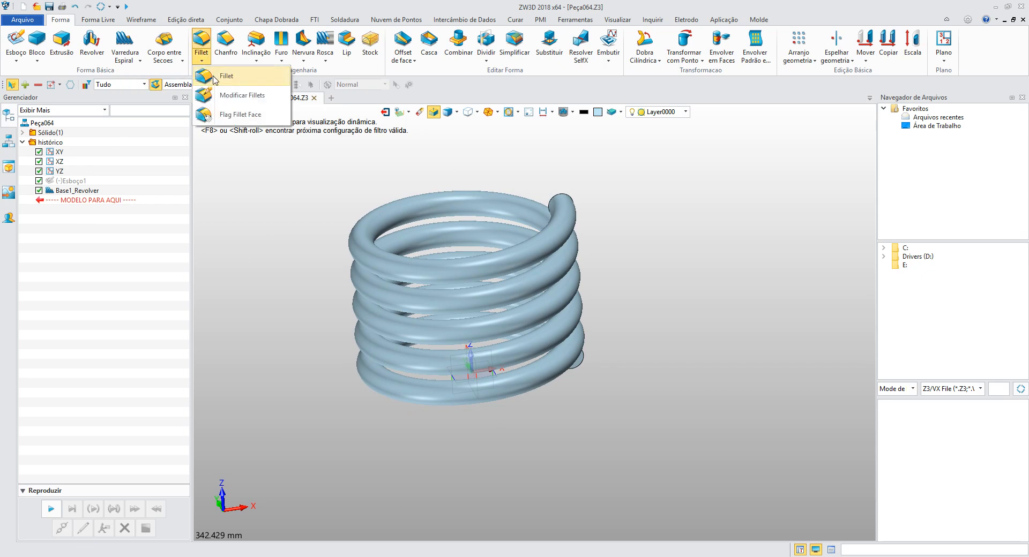
click(214, 80)
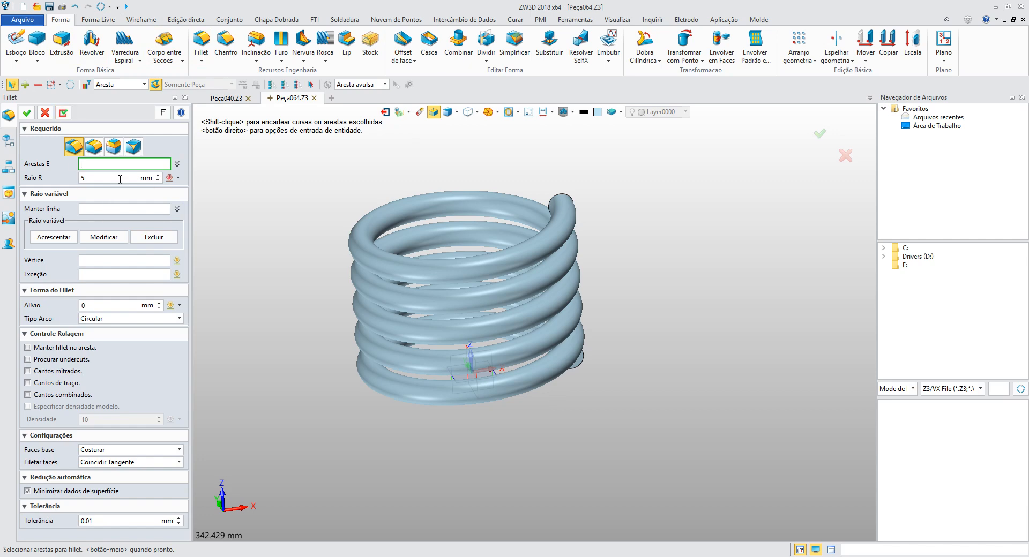
click(45, 113)
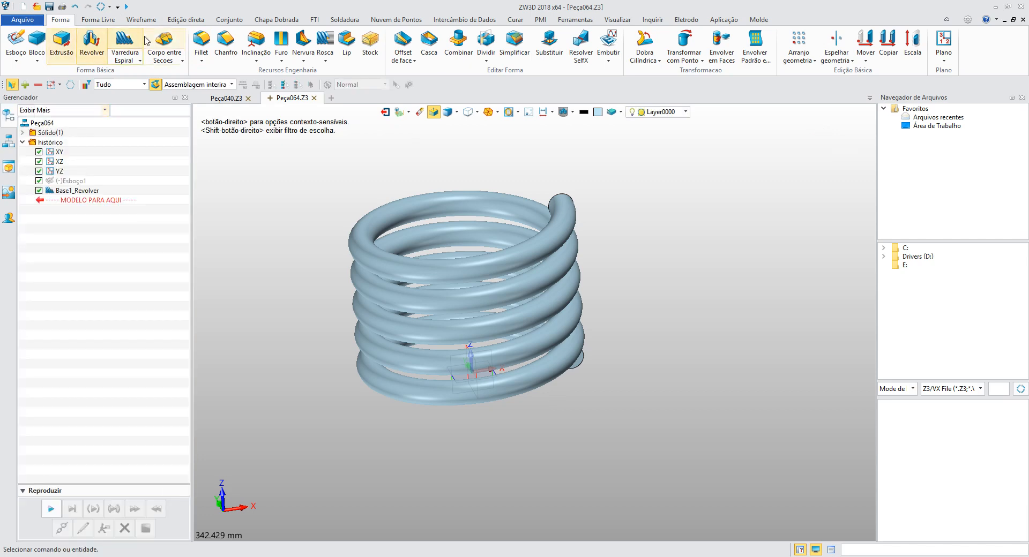
click(201, 60)
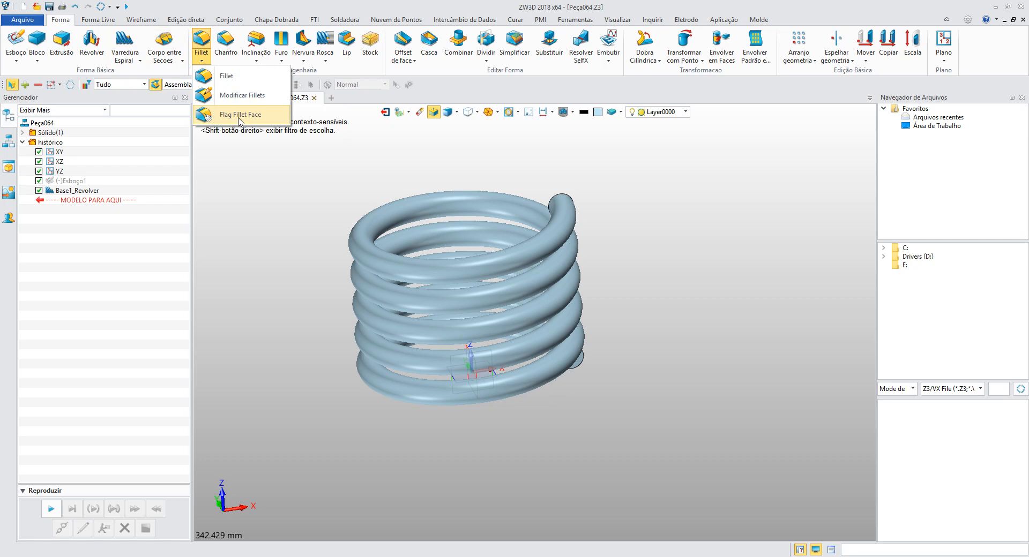
click(220, 225)
click(229, 64)
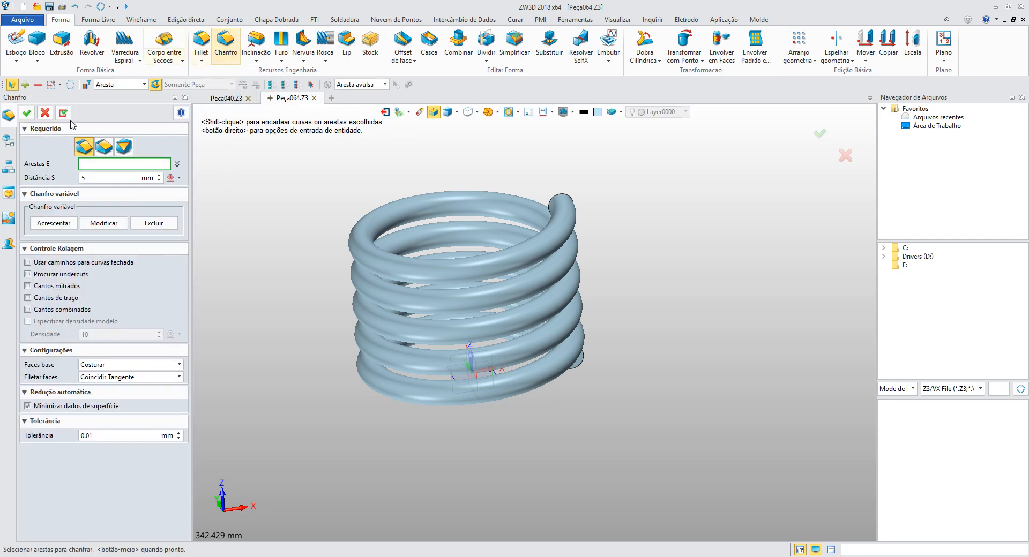
click(45, 112)
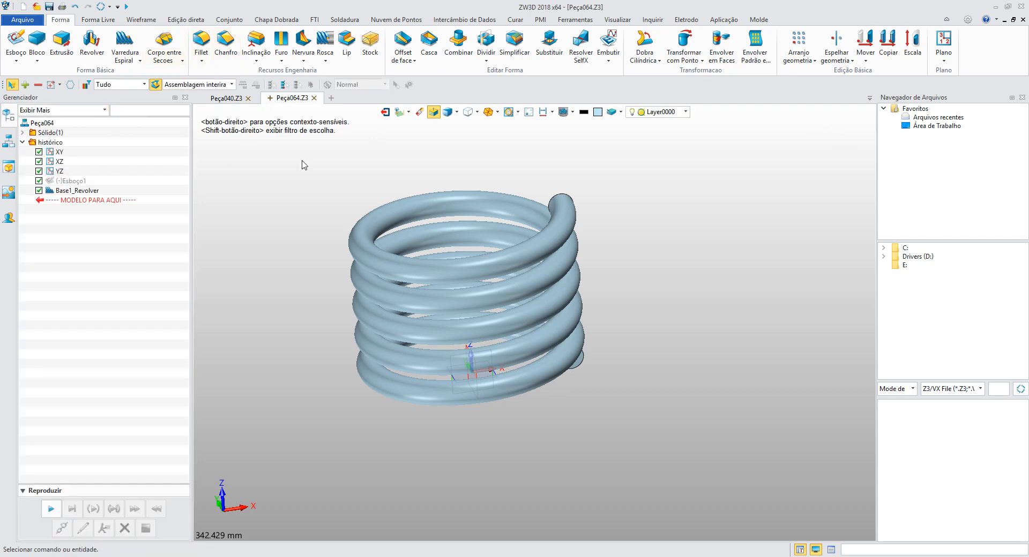
Step: Examine the Furo settings with the Furo com folga type, including the available standards, screw type, size and hole model options
click(281, 59)
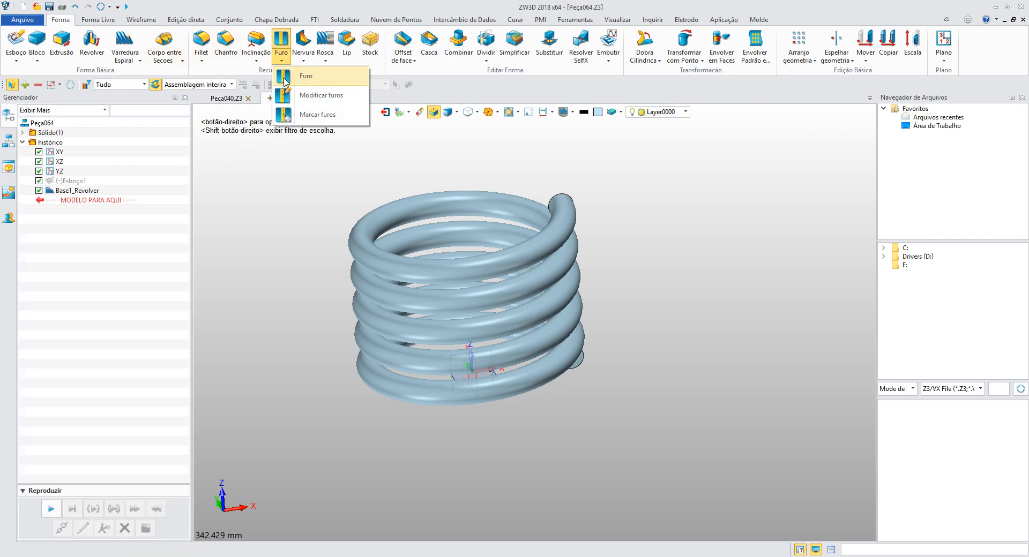
click(284, 81)
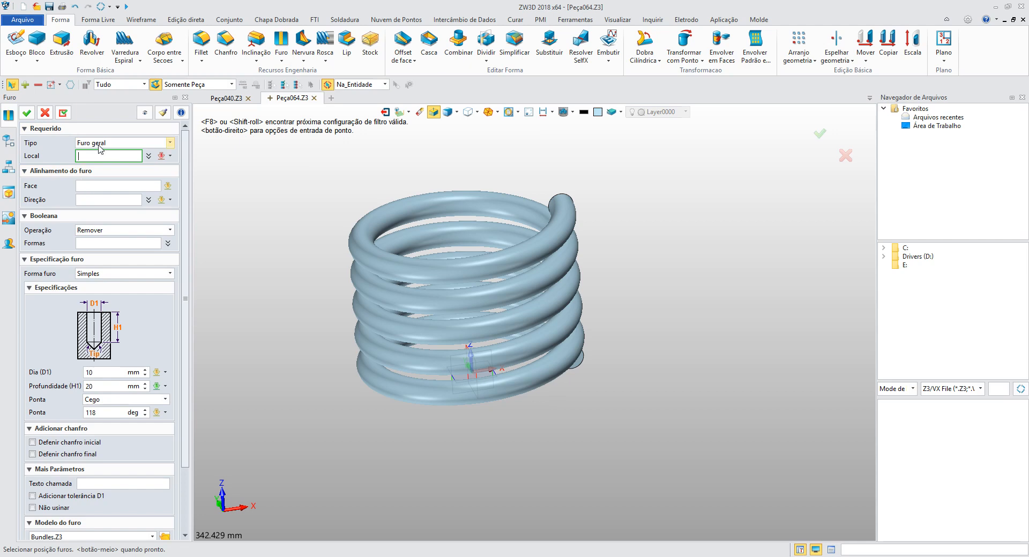
click(99, 145)
click(98, 160)
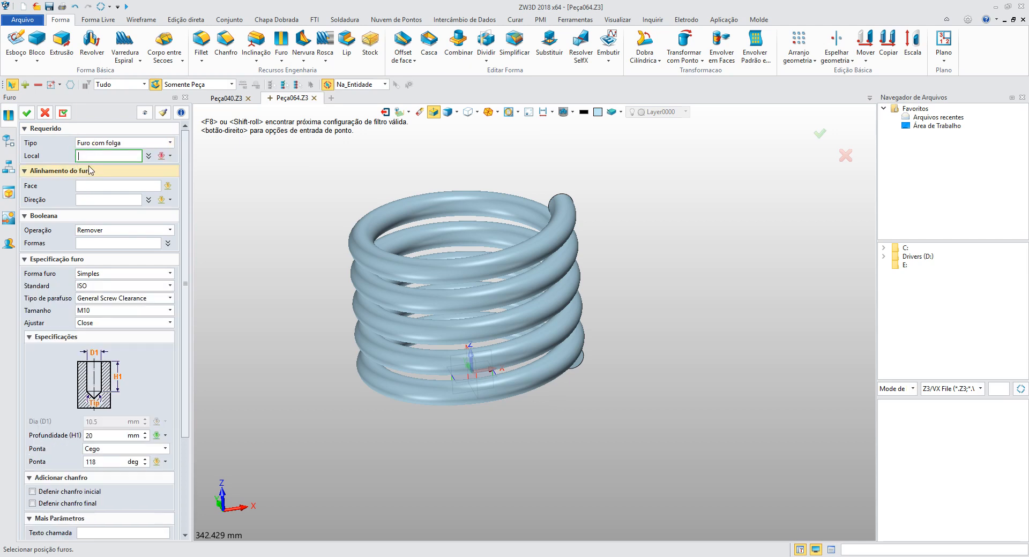
click(102, 144)
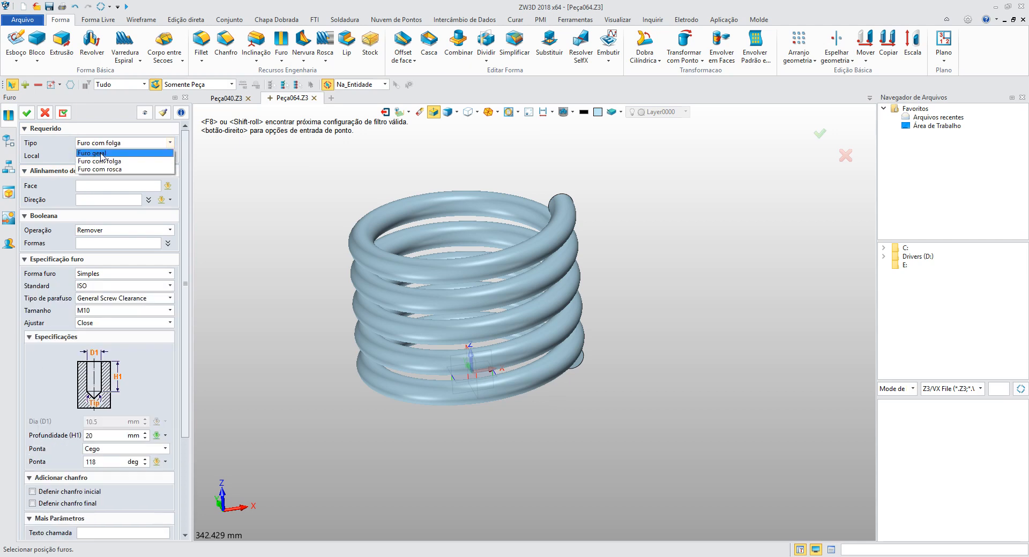
click(83, 285)
click(84, 286)
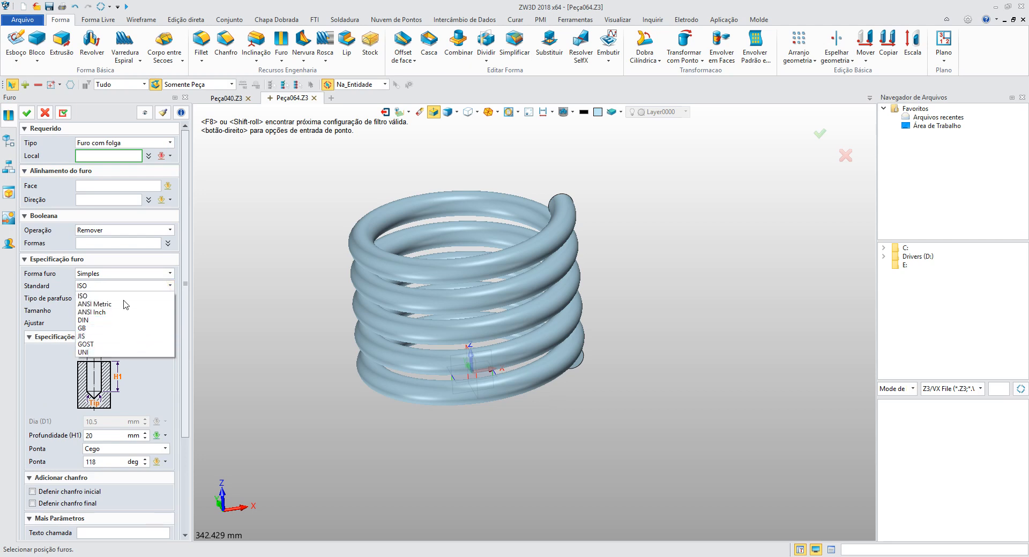
click(109, 284)
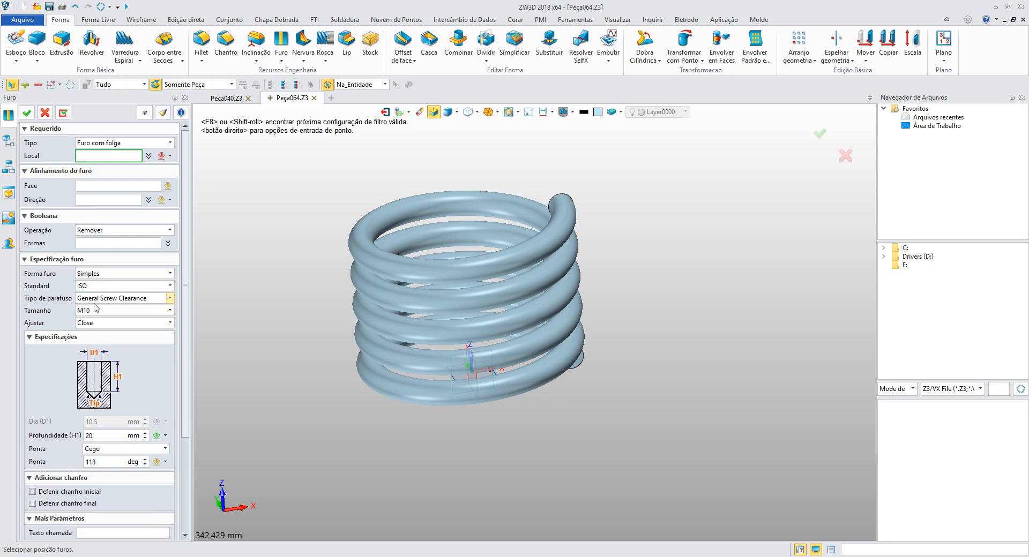
scroll(100, 432, down, 5)
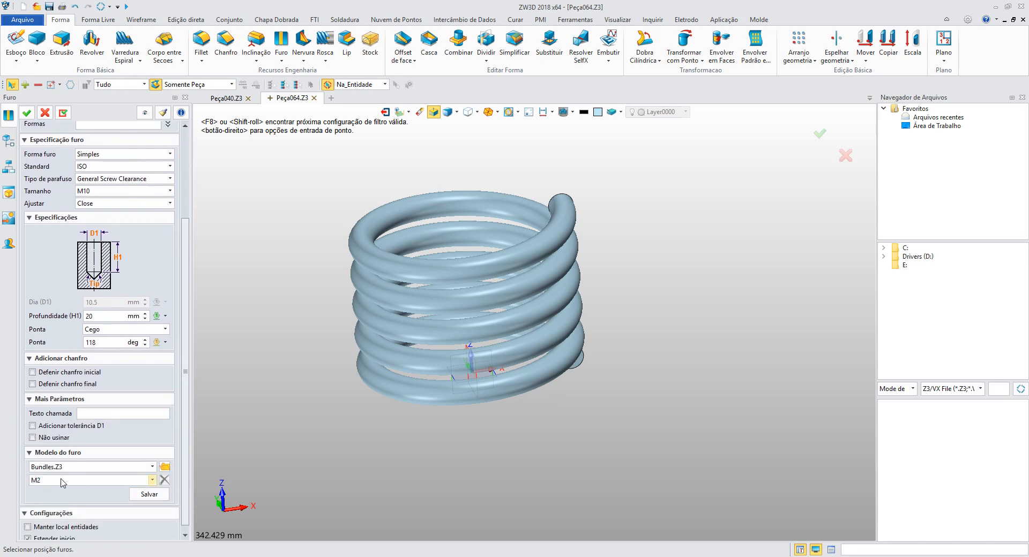
scroll(86, 466, down, 1)
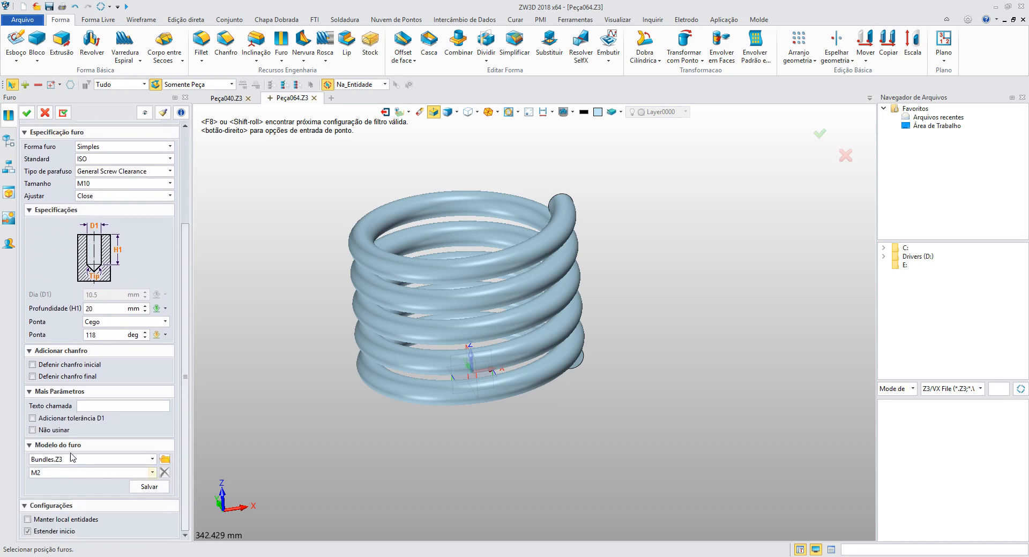
Step: Try adding an H9 tolerance to the hole's D1 diameter from the standard tolerance table, and leave the hole command
click(32, 419)
click(160, 419)
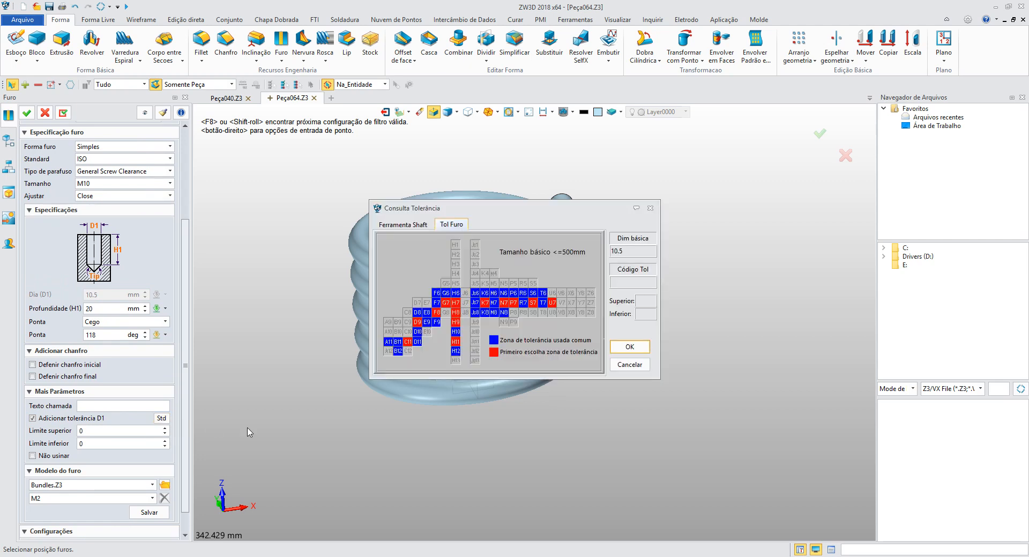
click(476, 295)
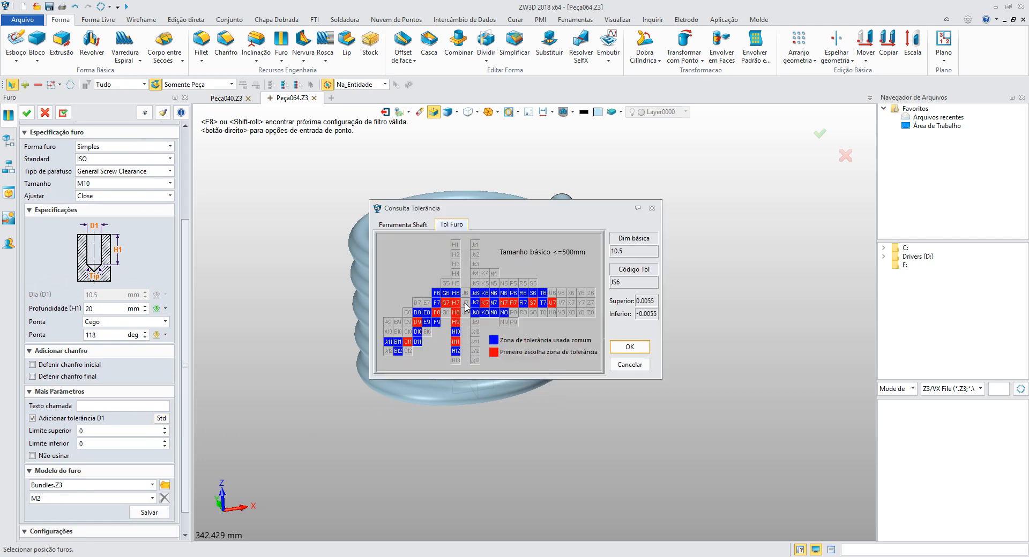
click(456, 323)
click(629, 347)
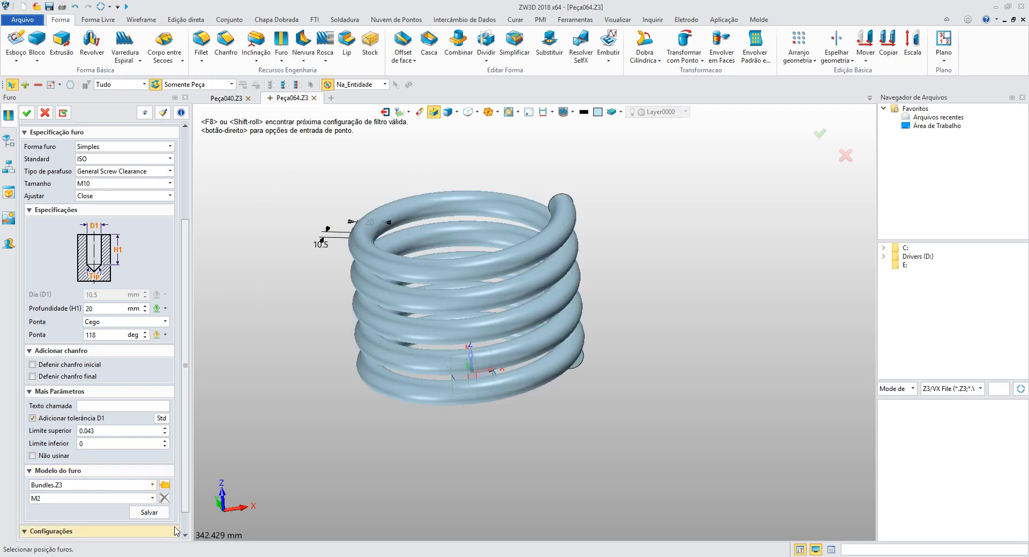
click(46, 114)
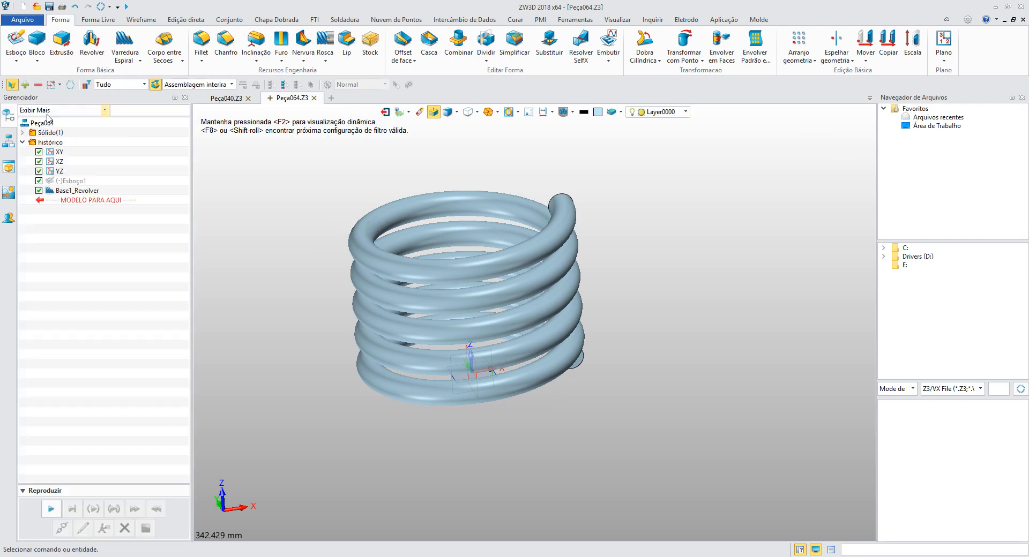
Step: Look over the variants of the Rosca command
click(321, 59)
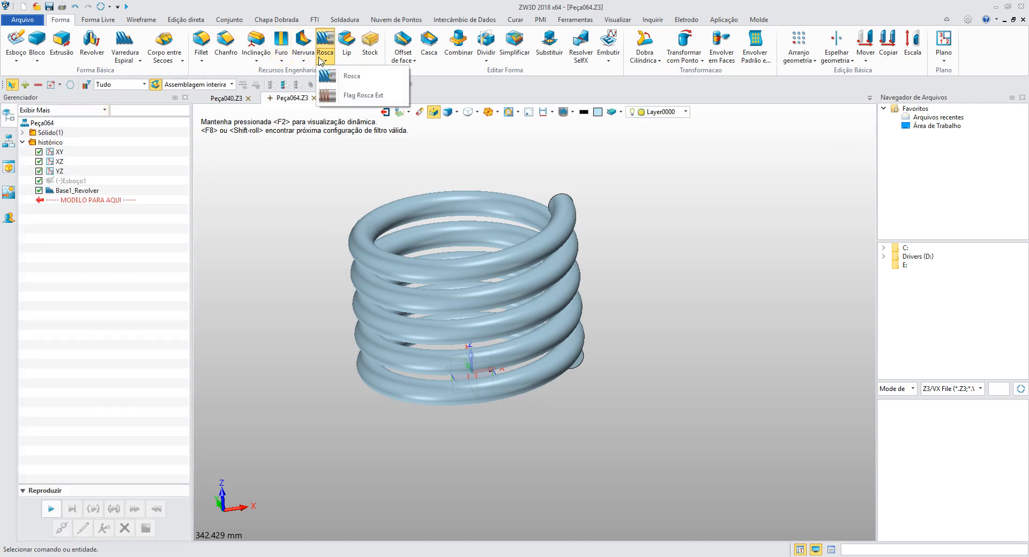
click(329, 120)
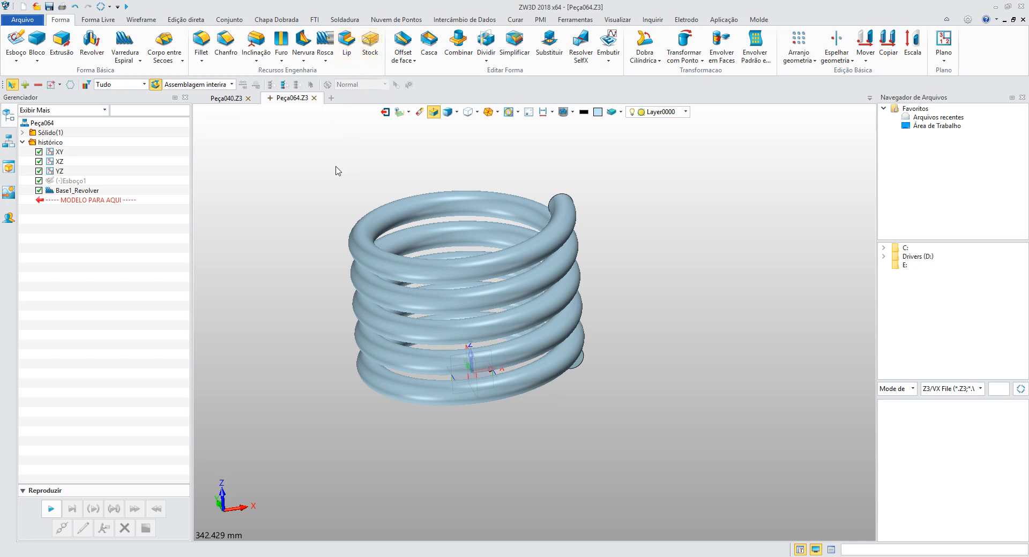
Step: Preview a cylindrical stock around the spring with the Stock command, comparing the Até selecionado and Até central options
middle_drag(338, 167, 317, 195)
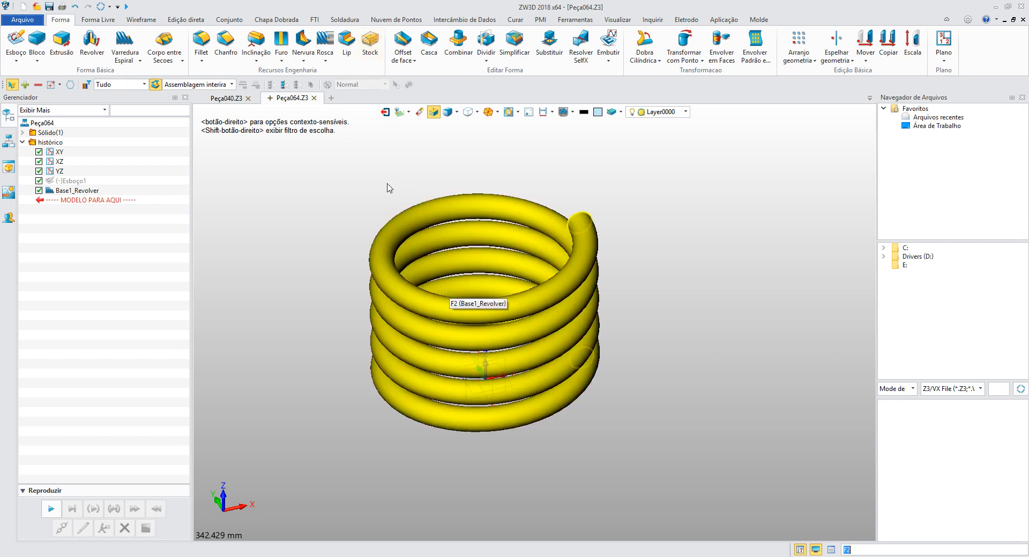
click(368, 50)
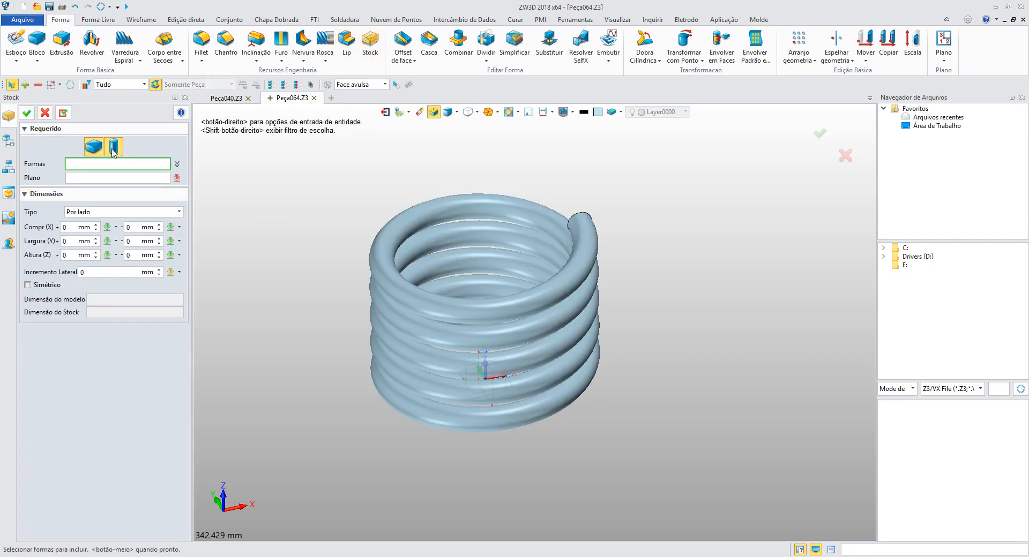
click(393, 276)
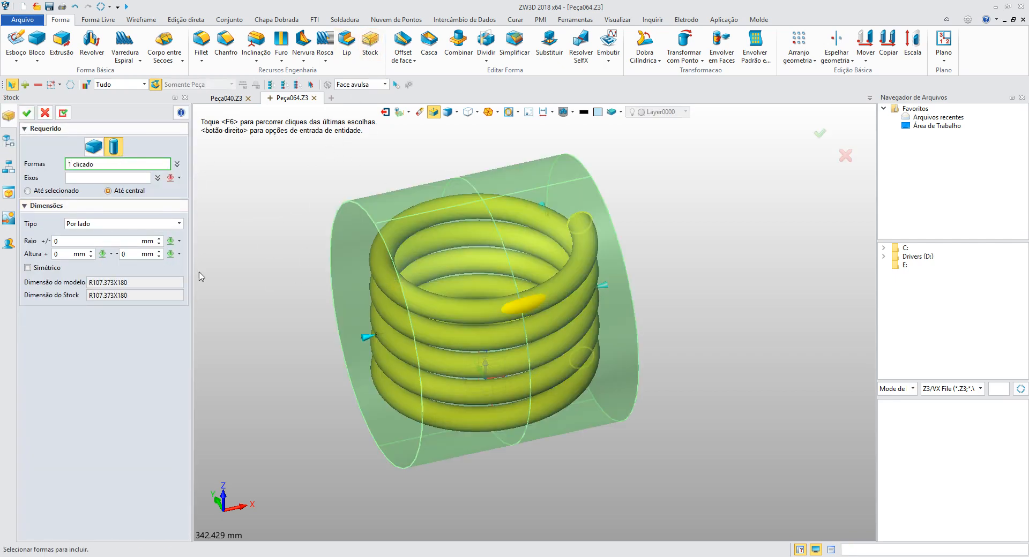
click(63, 193)
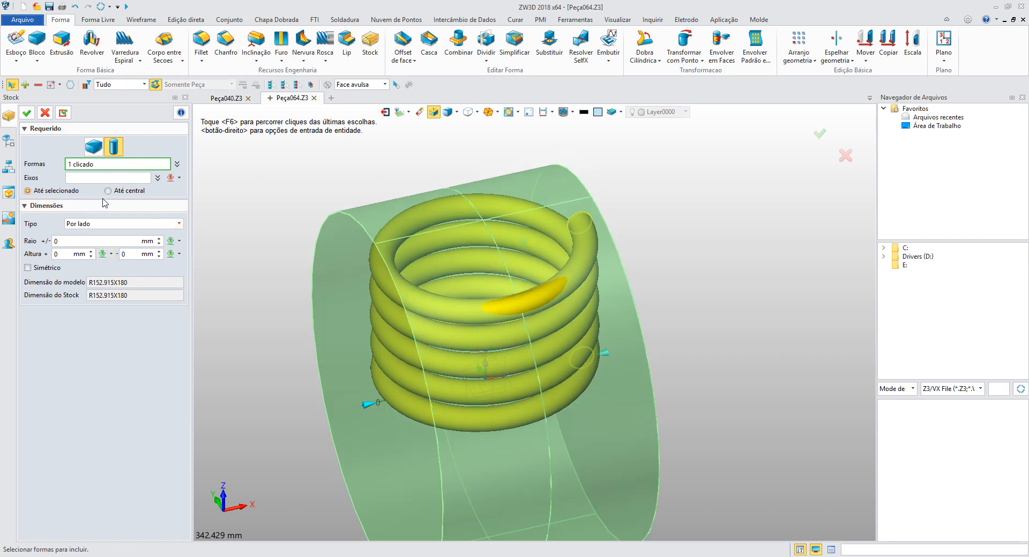
click(118, 194)
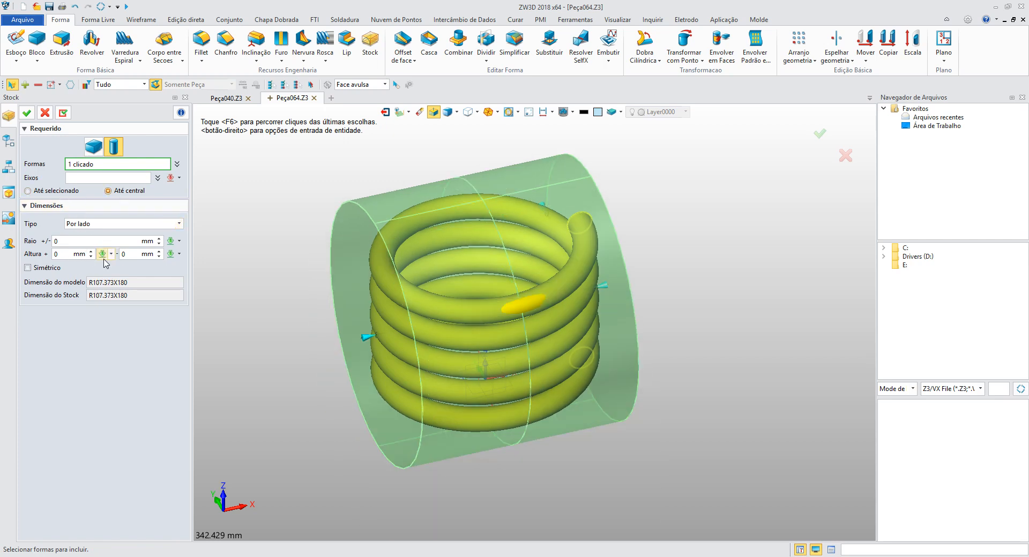
scroll(321, 290, down, 2)
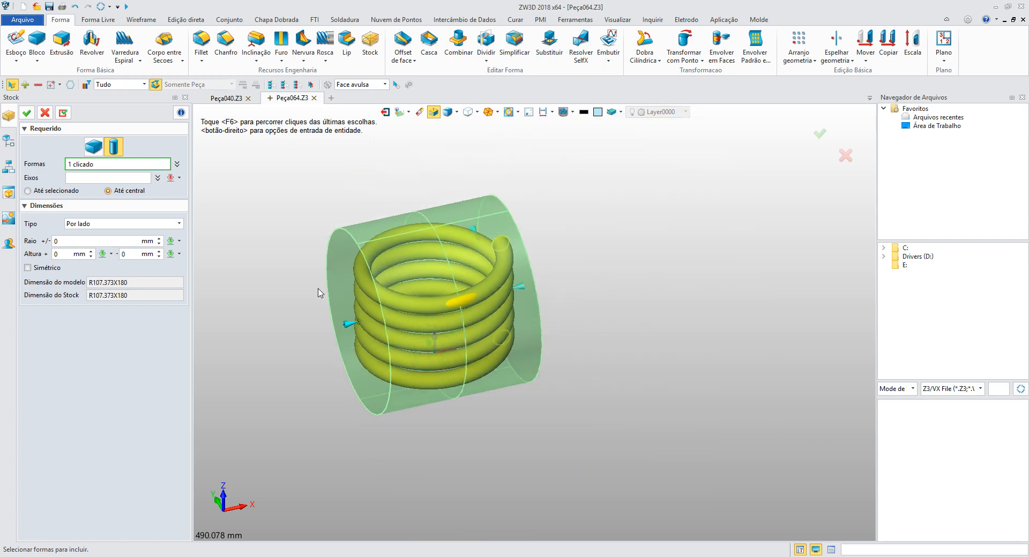
middle_drag(322, 291, 314, 343)
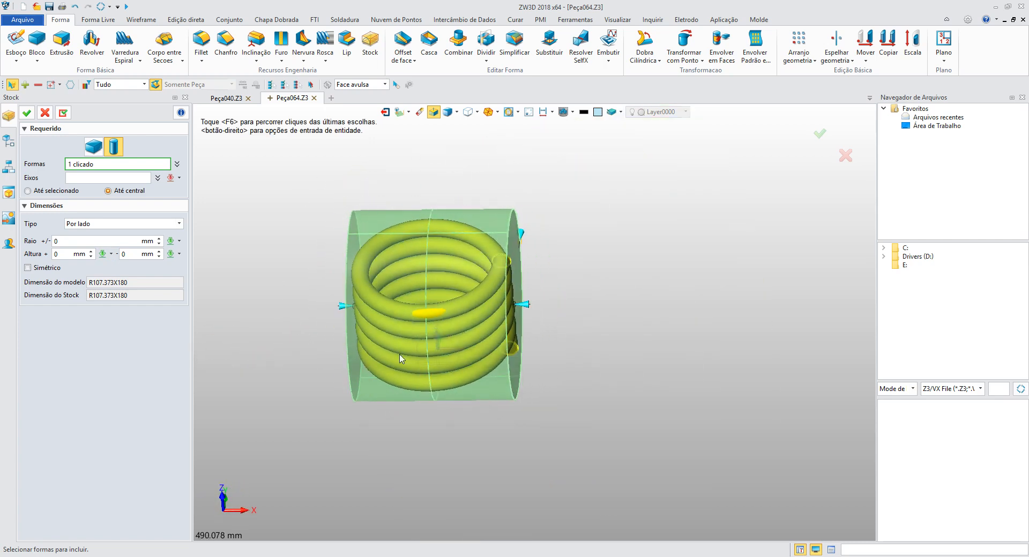
Step: Try aligning the cylindrical stock with the Z axis (0,0,1), and leave the Stock command without creating it
click(99, 178)
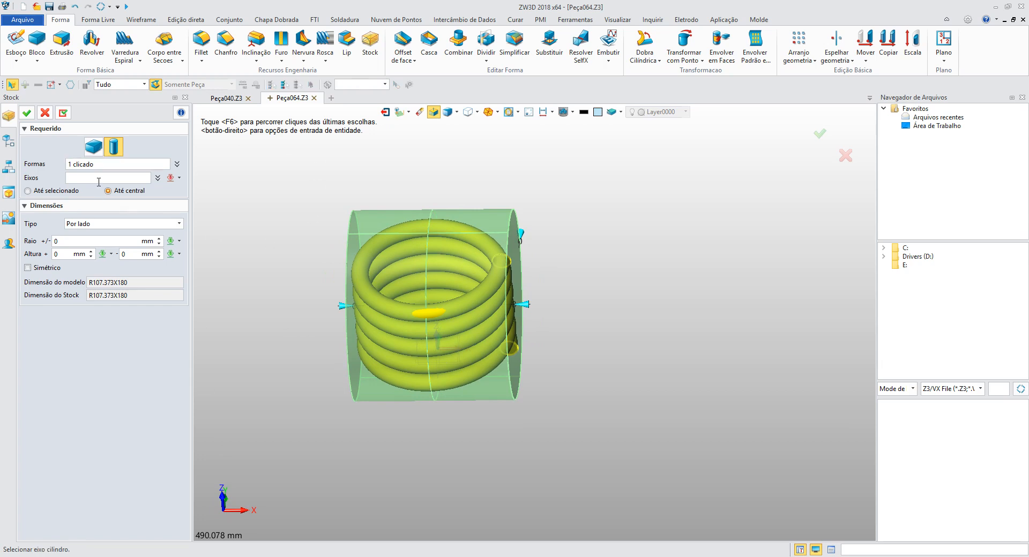
click(223, 507)
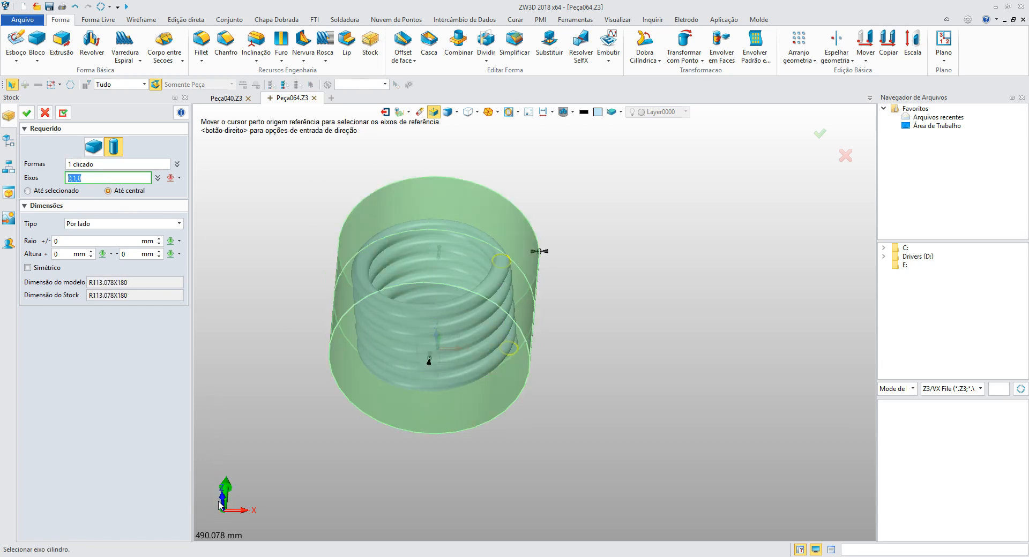
right_click(163, 480)
click(236, 469)
right_drag(237, 469, 250, 466)
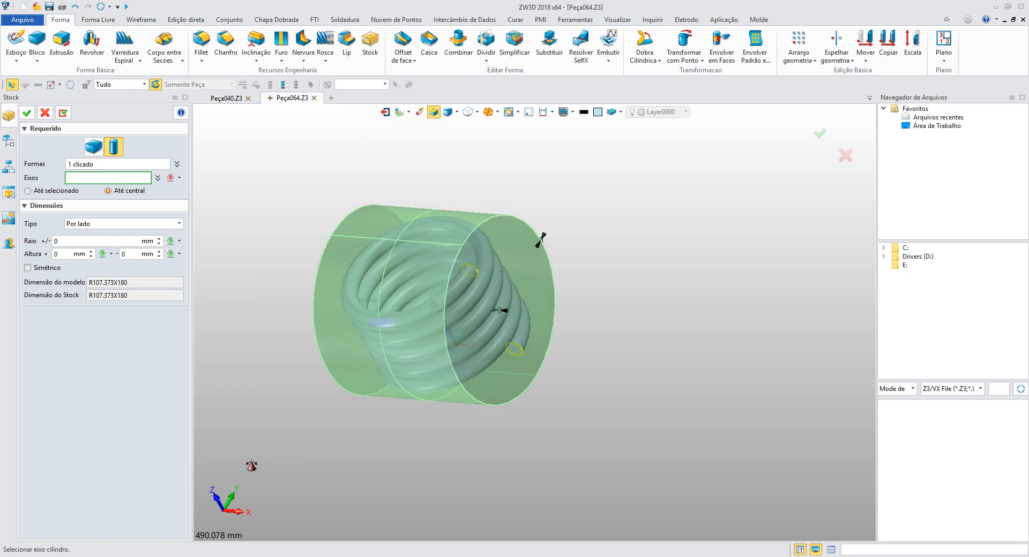
click(215, 498)
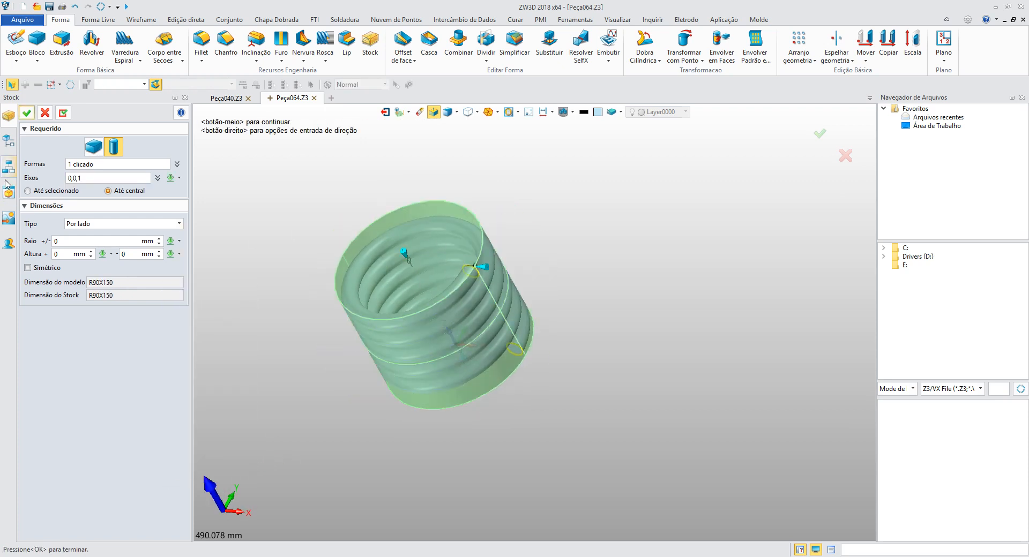
click(45, 112)
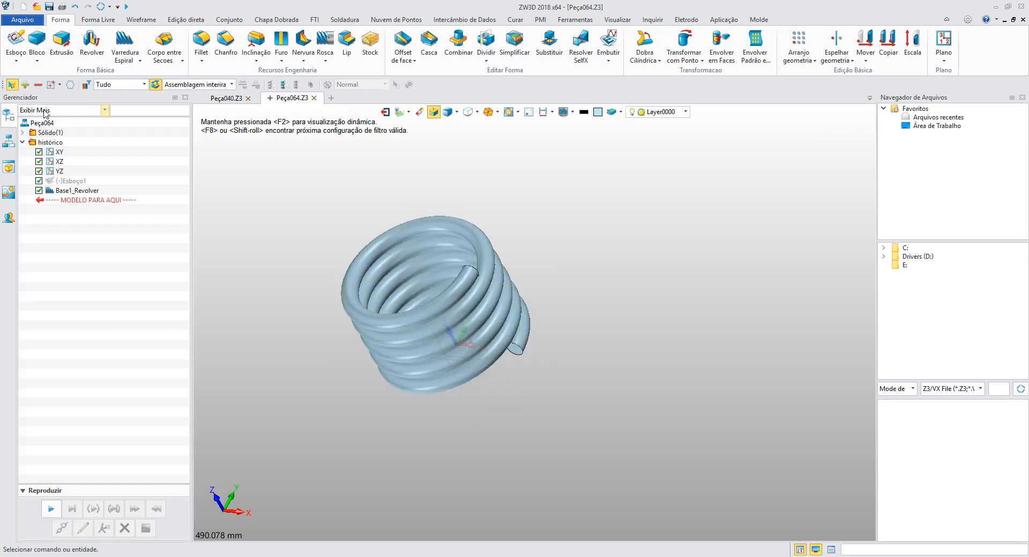
right_drag(313, 270, 346, 260)
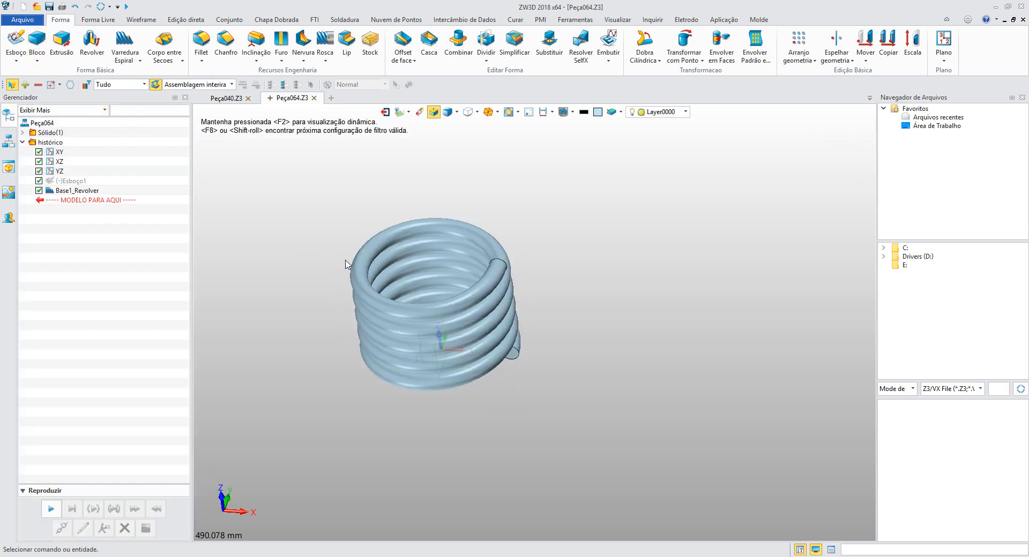
Step: Switch to the Peça040 part and roll its history back to just after Bloco1_Base
click(223, 99)
scroll(354, 273, down, 2)
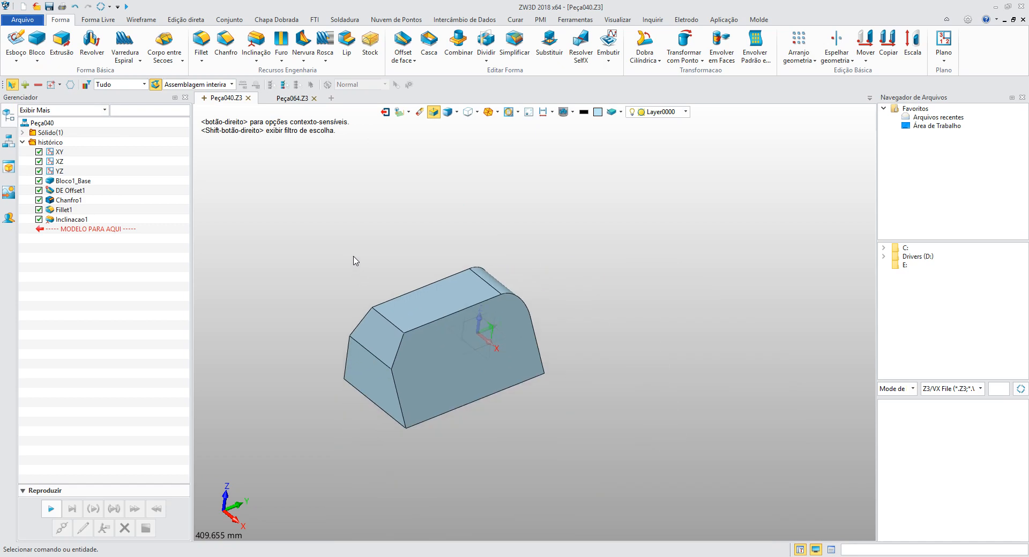
key(ctrl+a)
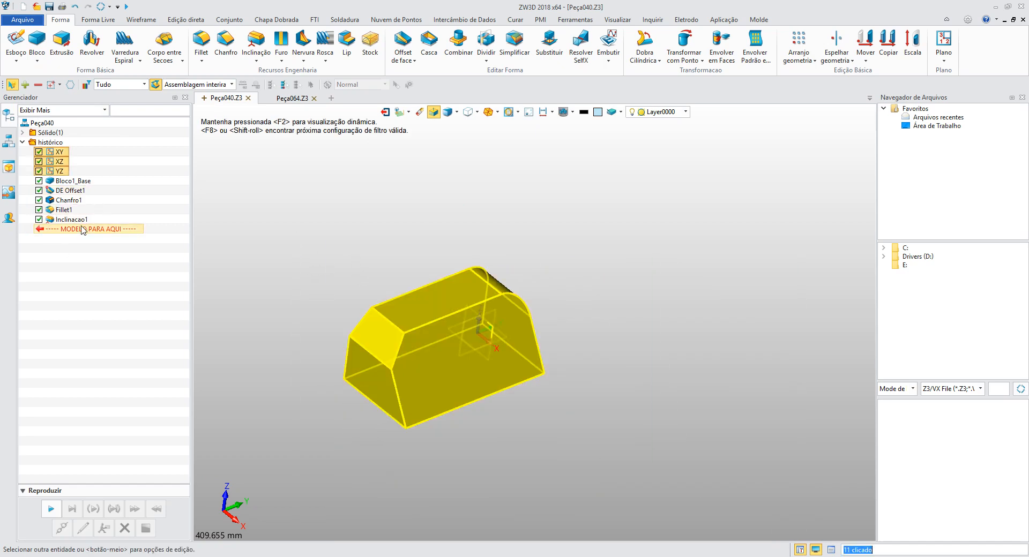
drag(82, 230, 81, 191)
Step: Enlarge the block by directly offsetting its end face and one long side face outward
click(432, 344)
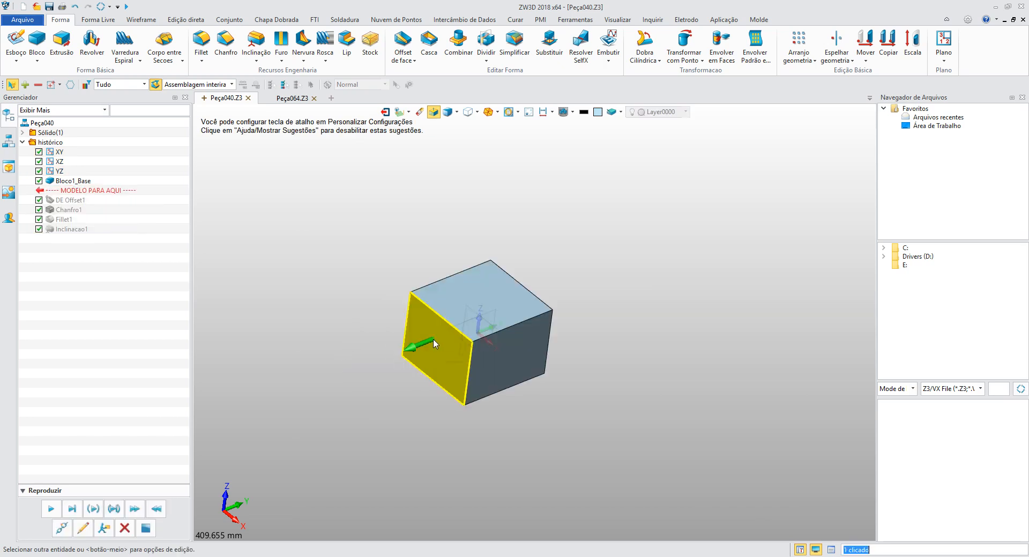
drag(411, 346, 236, 412)
click(437, 409)
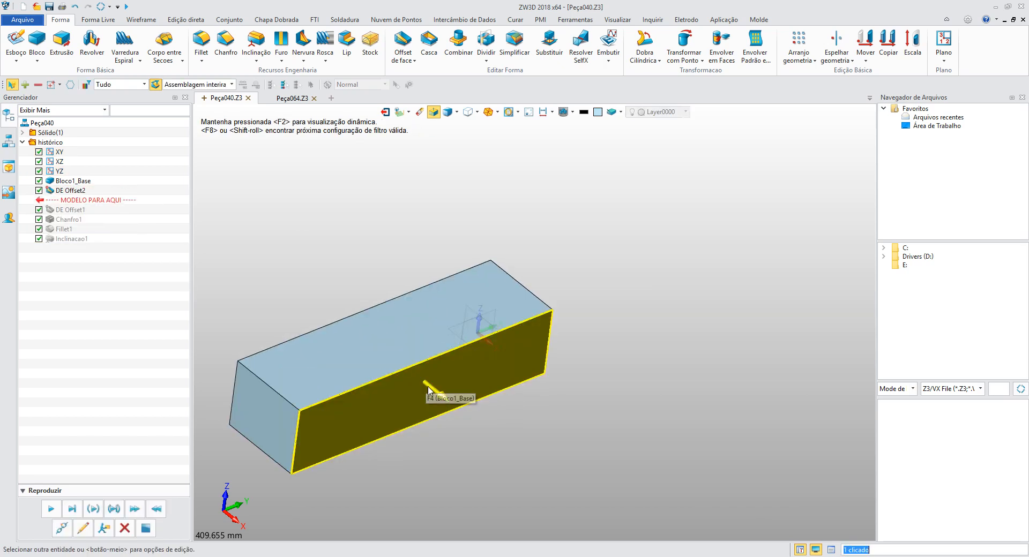
drag(439, 393, 531, 444)
middle_drag(694, 268, 473, 465)
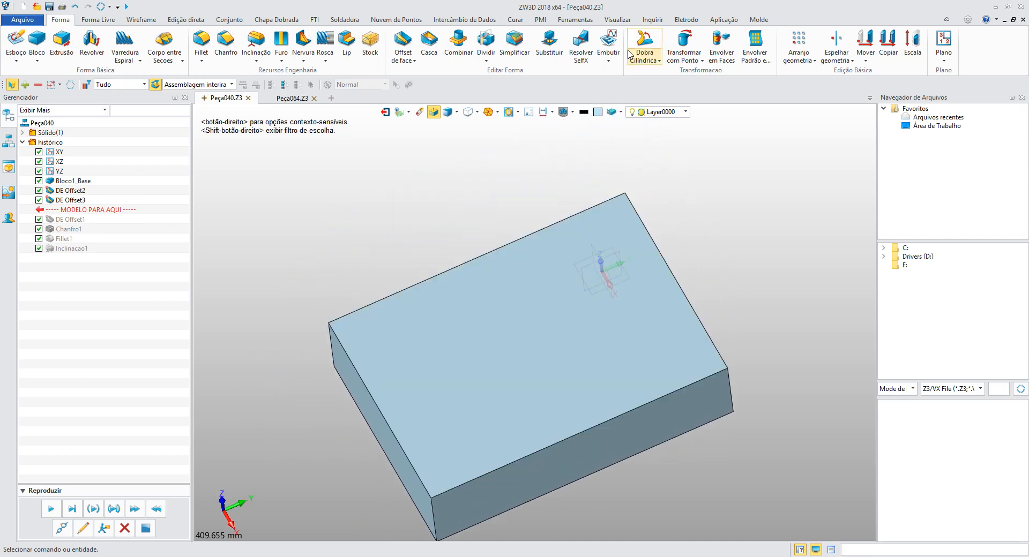
Step: Try a Dobra Cilíndrica on the block with its upper face as the plane and a 100 mm radius, and undo it
click(645, 42)
click(560, 272)
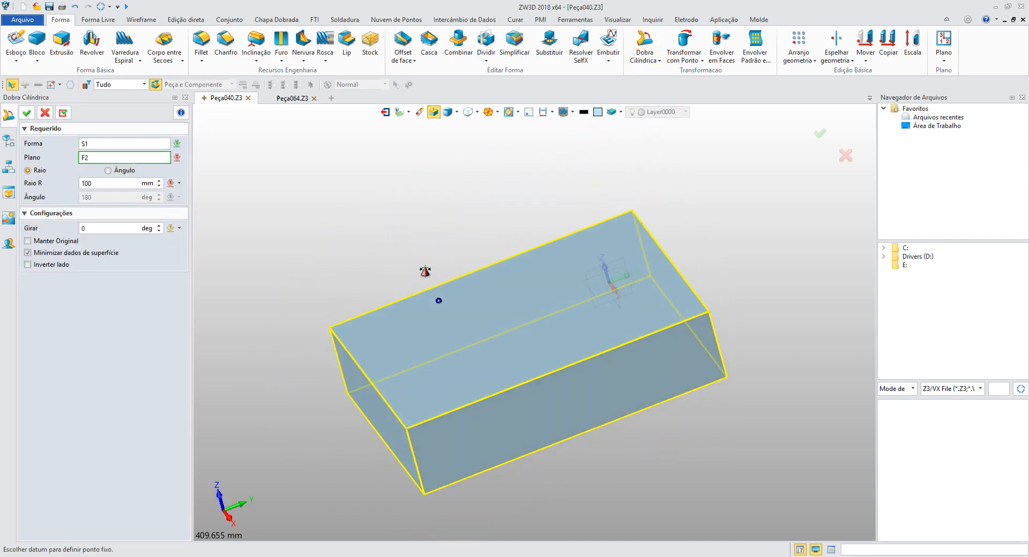
right_click(426, 272)
click(417, 310)
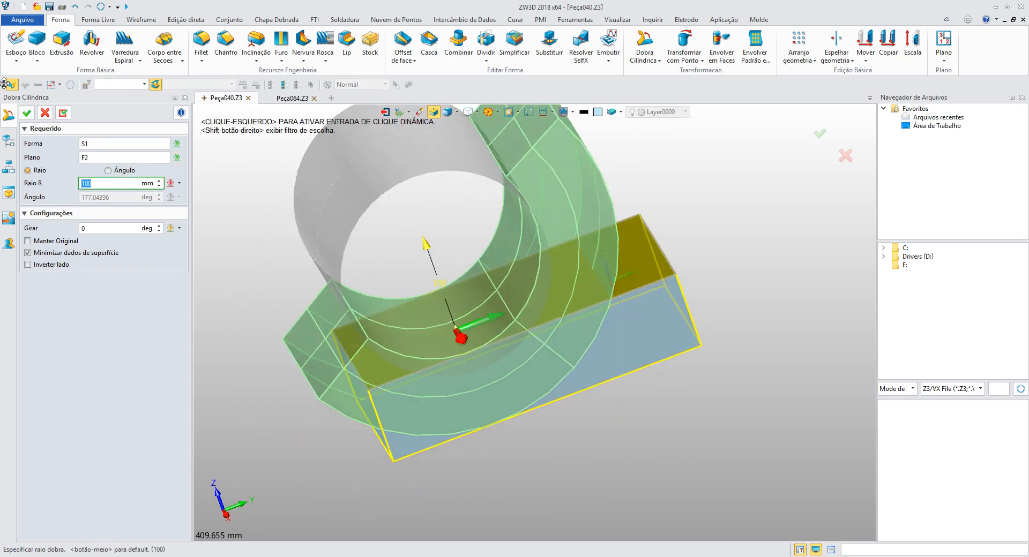
click(27, 112)
right_drag(423, 273, 429, 304)
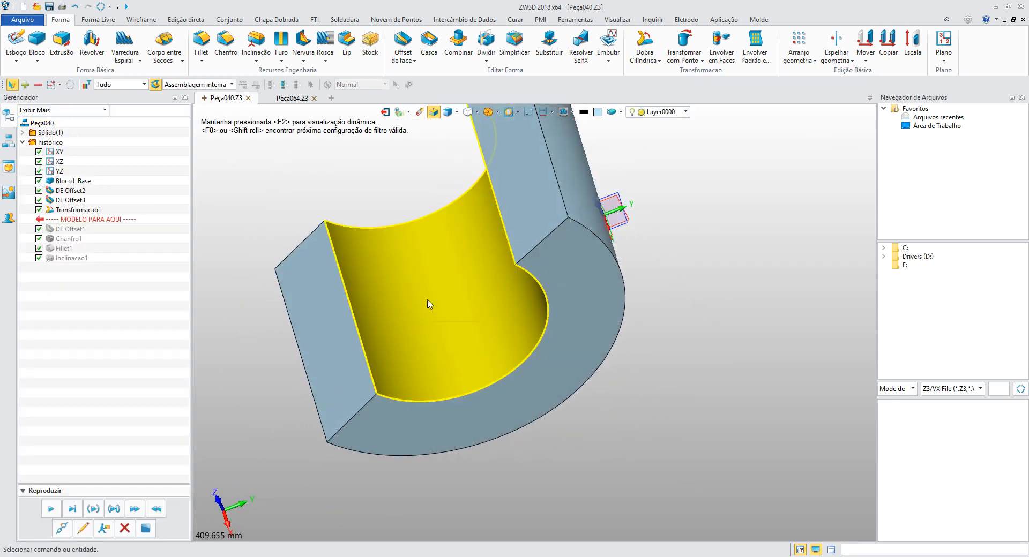
key(ctrl+z)
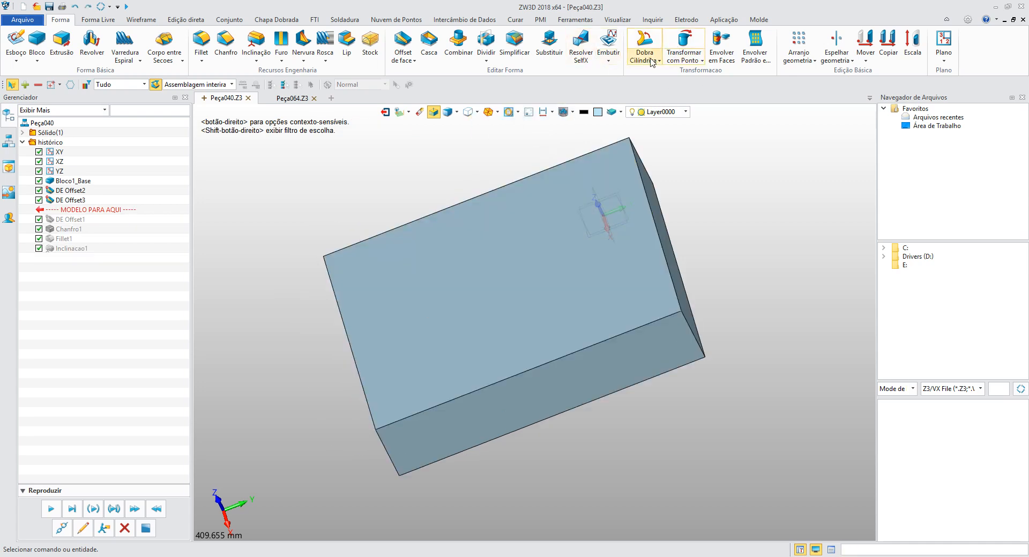
Step: Set up a Torção of the block from its end face with a twist range of -284 mm
click(652, 61)
click(663, 117)
click(553, 239)
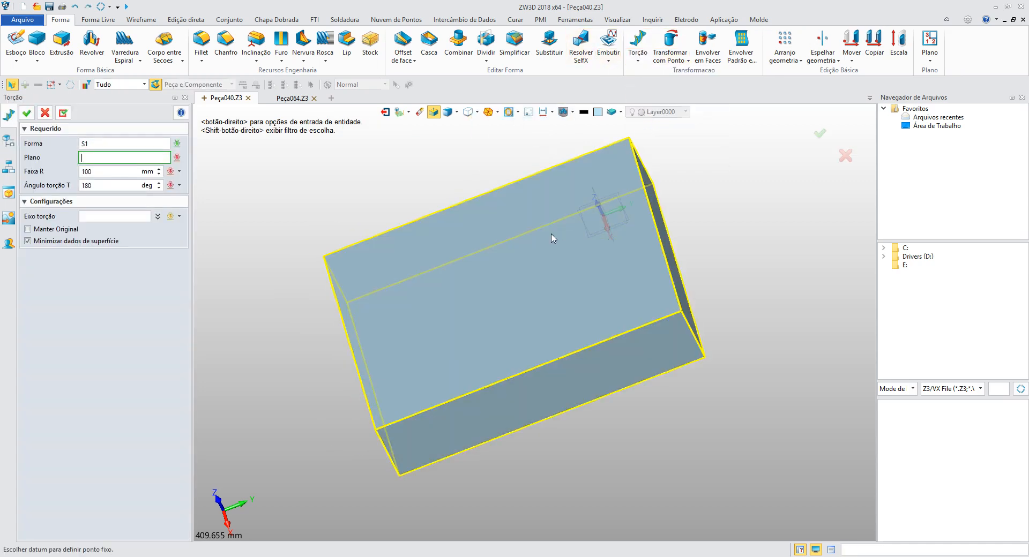
click(362, 332)
right_drag(363, 332, 364, 346)
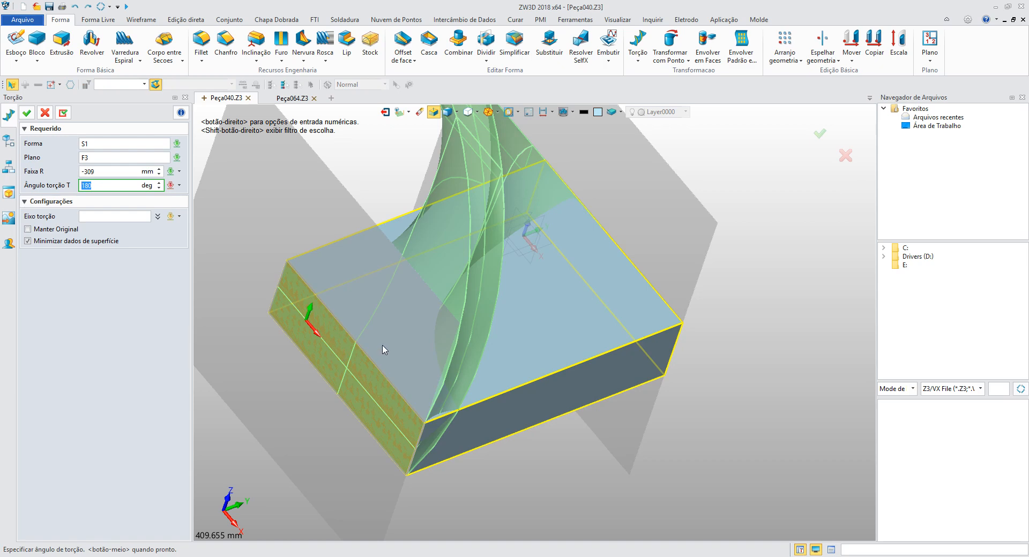
double_click(108, 171)
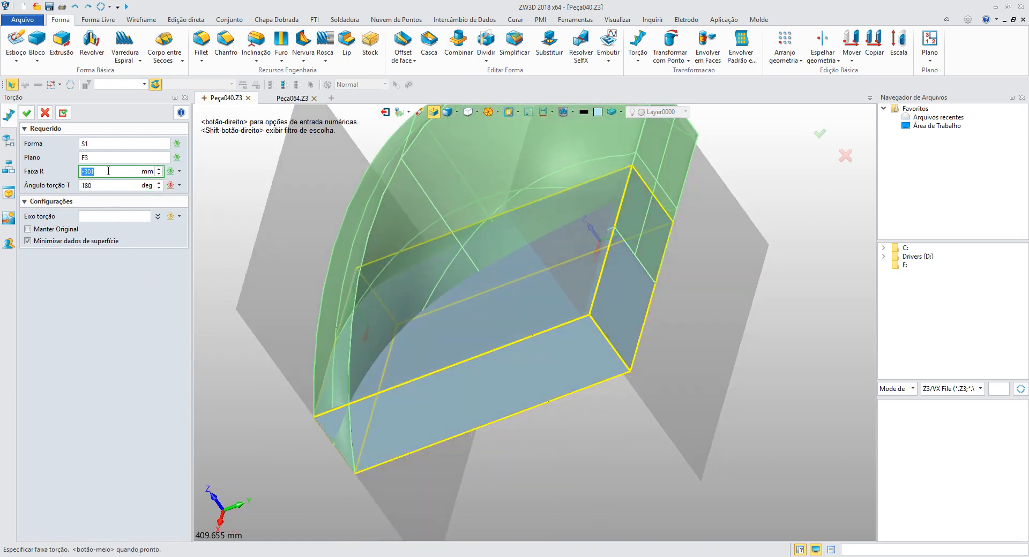
text(-284)
Step: Increase the twist angle, apply the Torção to the block, inspect the twisted shape and undo it
double_click(106, 186)
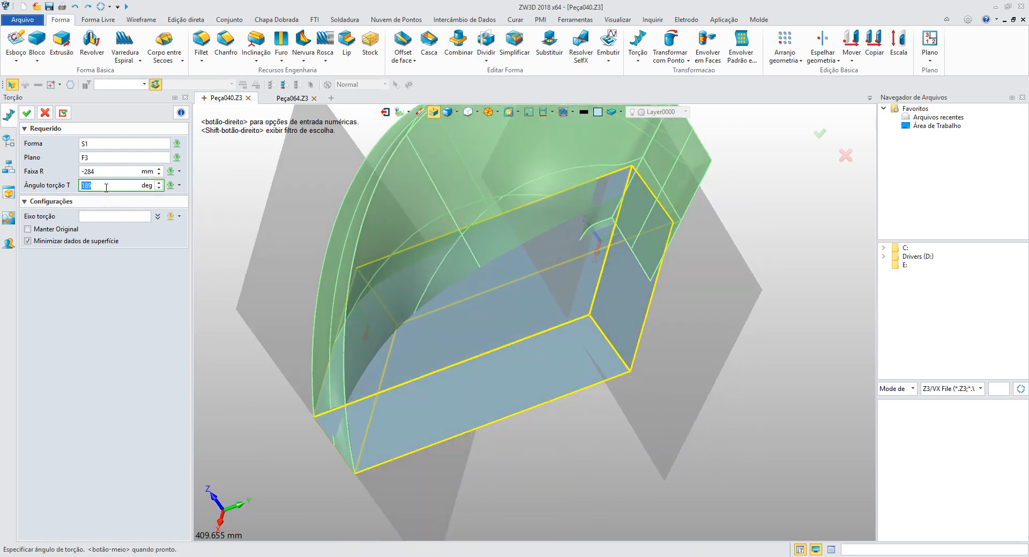
scroll(106, 187, up, 16)
click(27, 112)
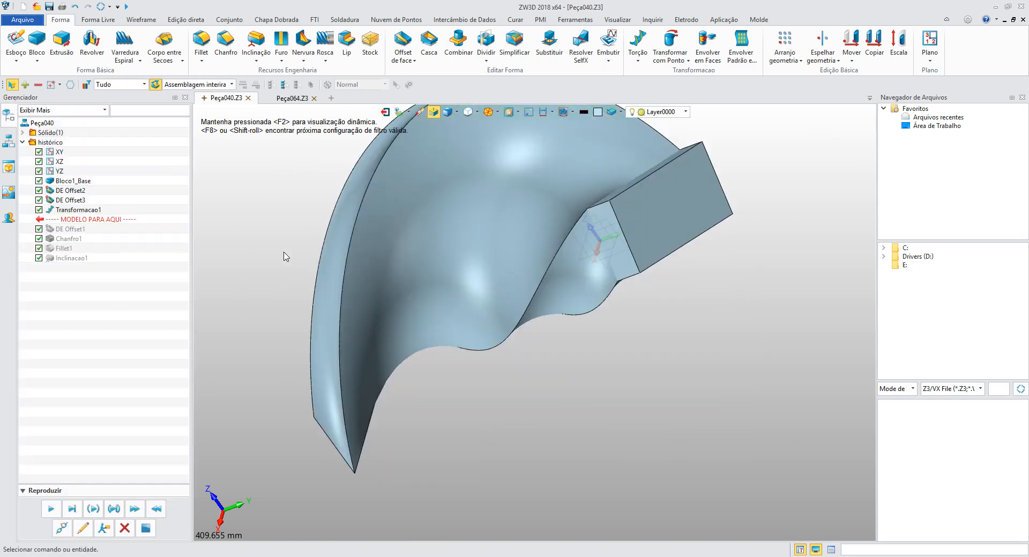
right_drag(356, 280, 324, 399)
key(ctrl+z)
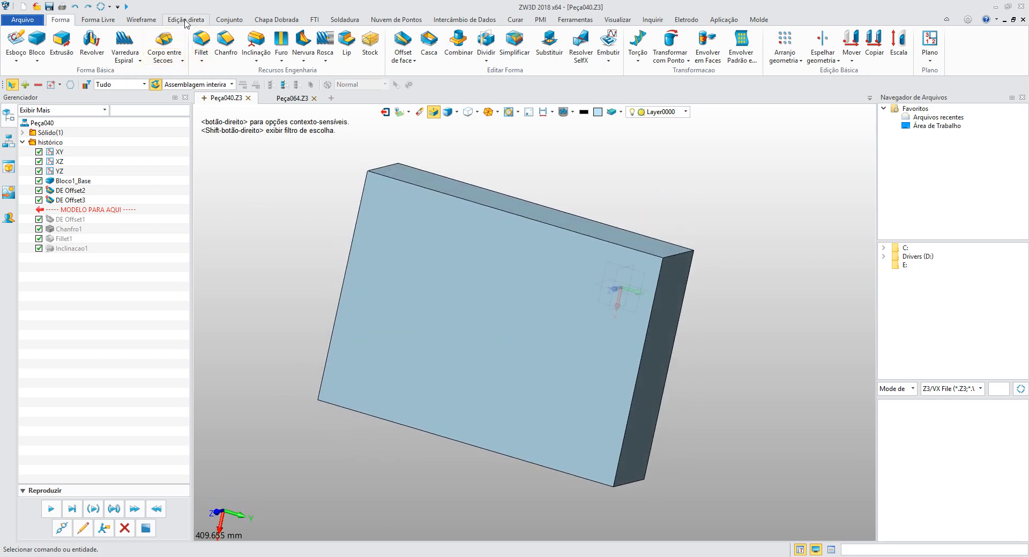
Step: Draw a degree 3 (grau 3) curve through four points across the block's large face, from a corner to the opposite edge
click(148, 21)
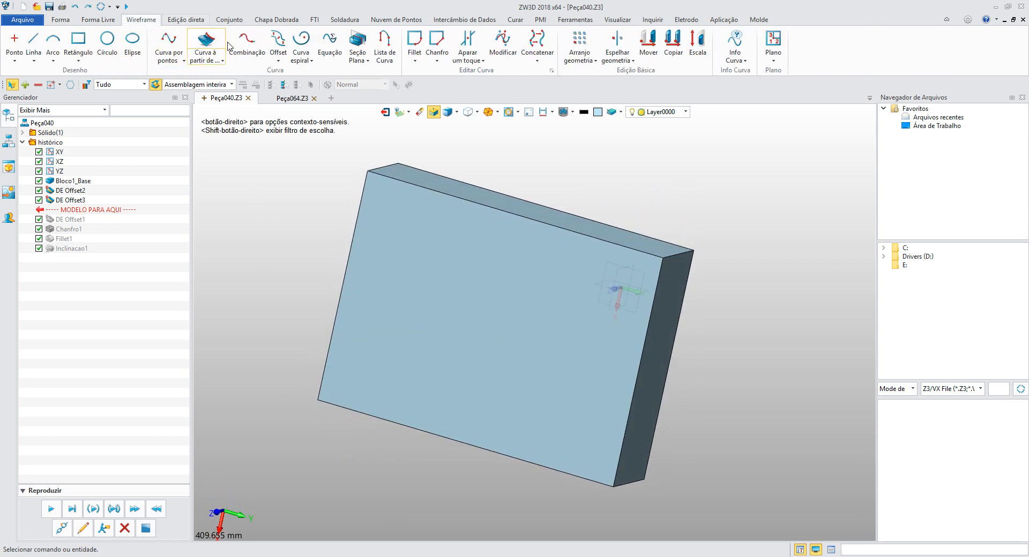
click(168, 42)
click(397, 254)
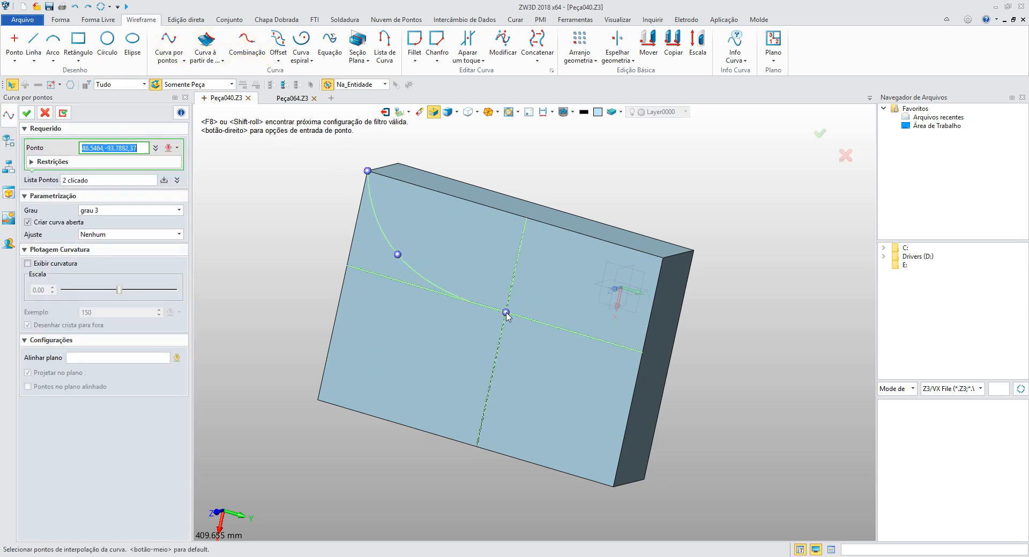
click(584, 346)
click(635, 398)
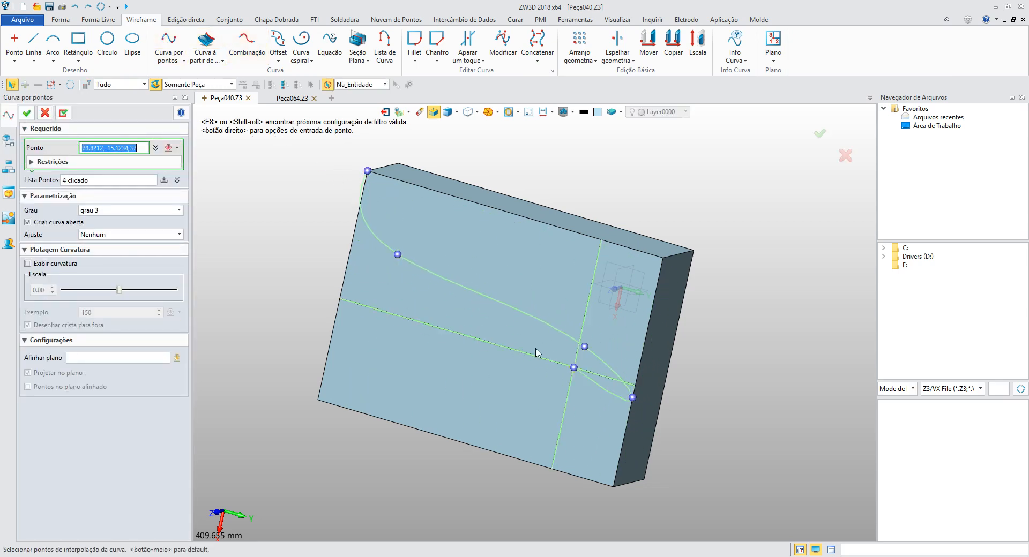
click(27, 112)
right_drag(380, 318, 332, 325)
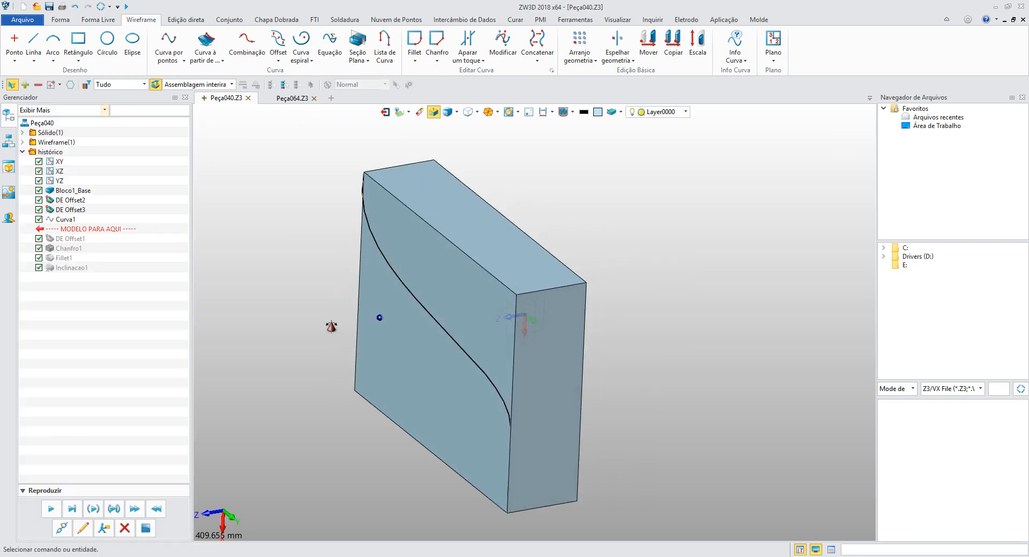
Step: Set up a two-sided extrusion of the curve through the block, starting at -225 mm and ending at 108 mm
click(60, 20)
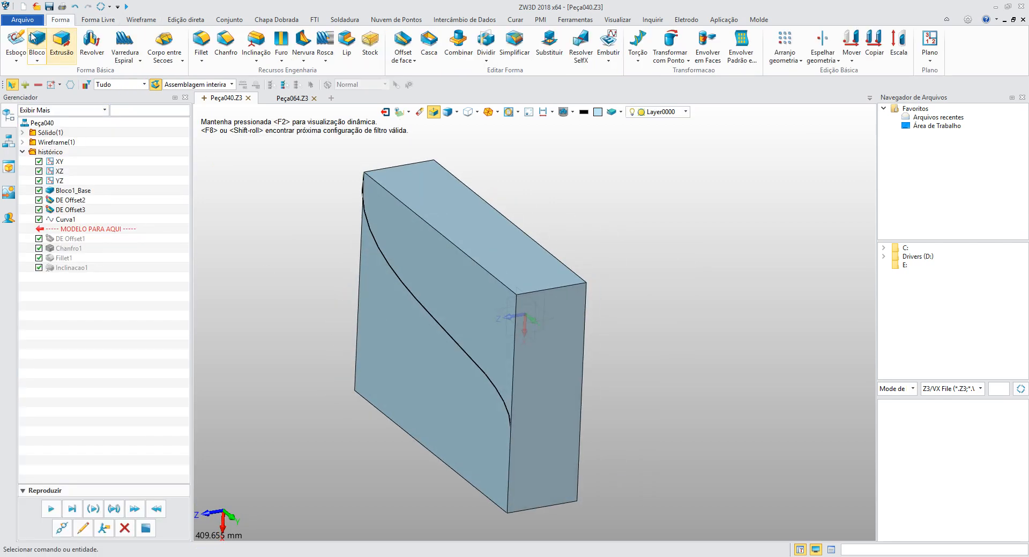
click(62, 46)
click(378, 250)
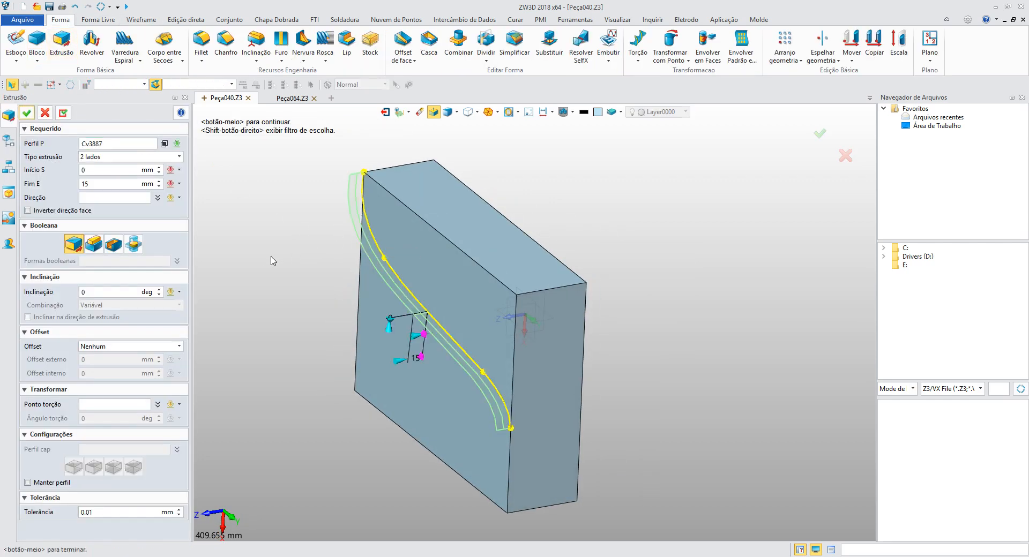
click(159, 174)
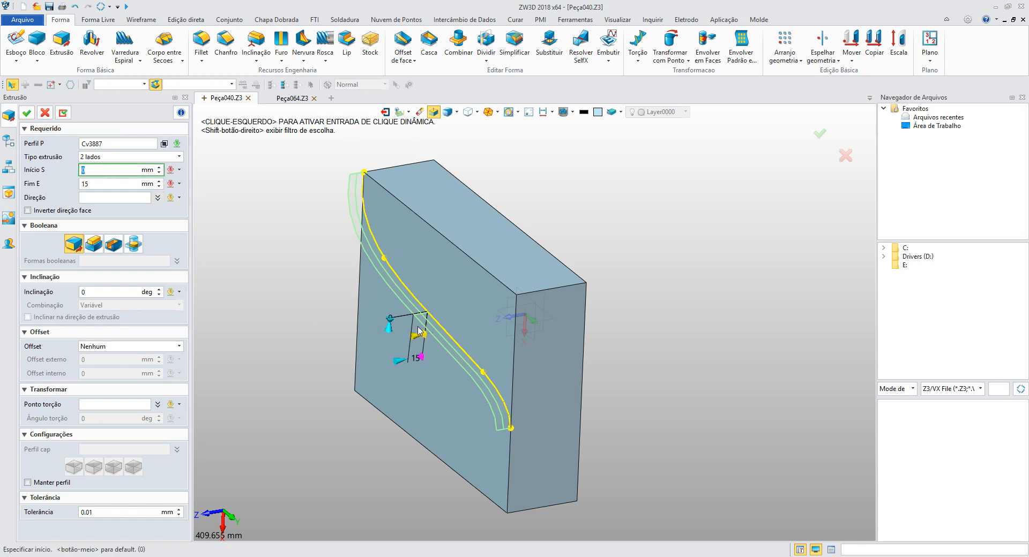
drag(399, 362, 317, 375)
drag(416, 336, 633, 303)
mouse_move(549, 388)
right_down()
mouse_move(616, 410)
mouse_move(552, 429)
mouse_move(531, 391)
right_up()
right_drag(290, 276, 311, 300)
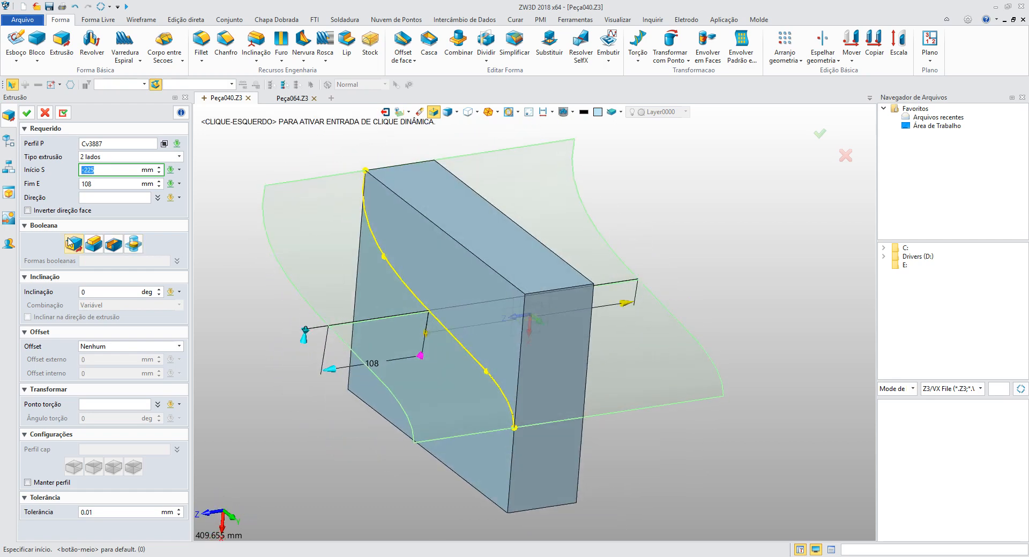
Step: Make the curve extrusion remove material from the block, apply the cut and inspect the resulting shape
click(115, 246)
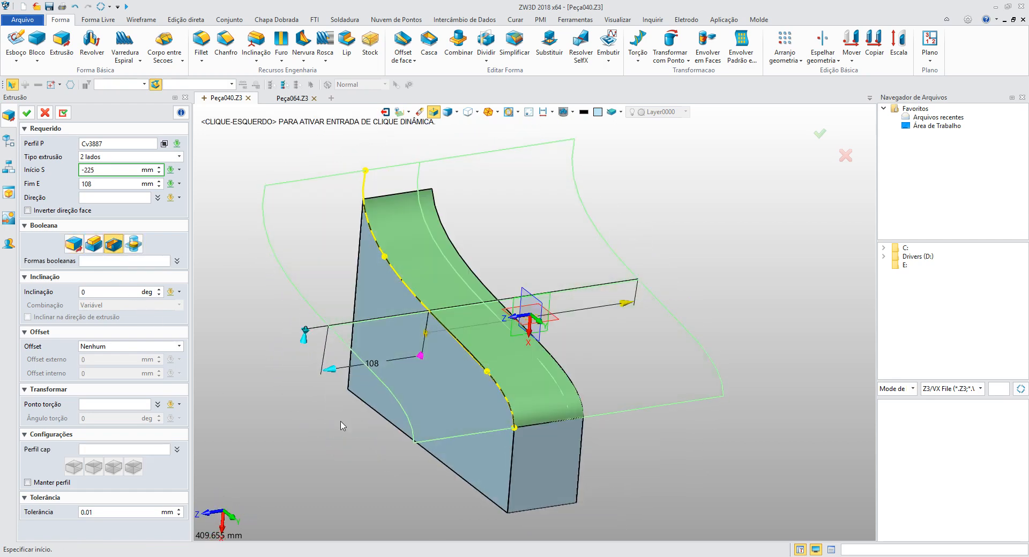
click(26, 113)
right_drag(268, 252, 278, 302)
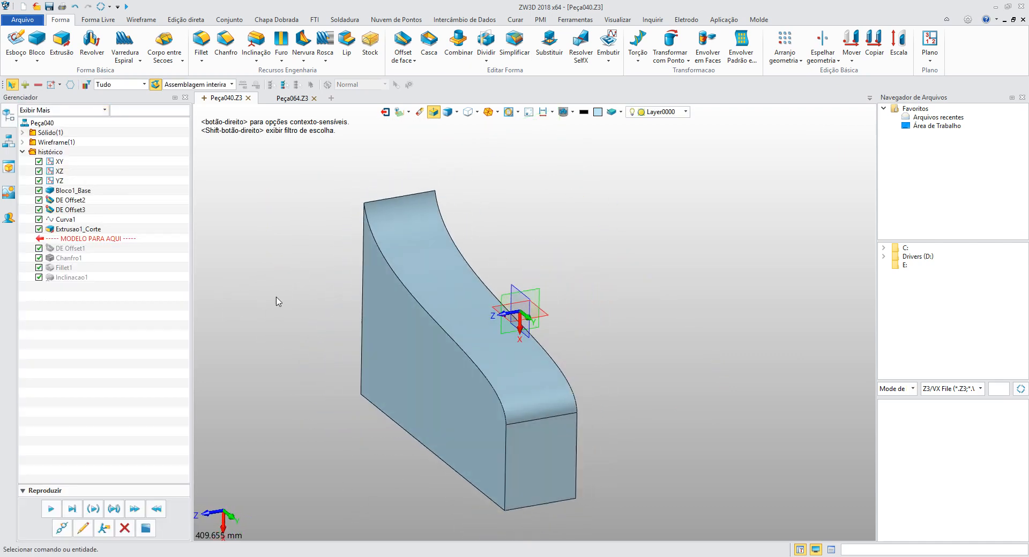
mouse_move(385, 329)
right_down()
mouse_move(358, 336)
mouse_move(369, 319)
right_up()
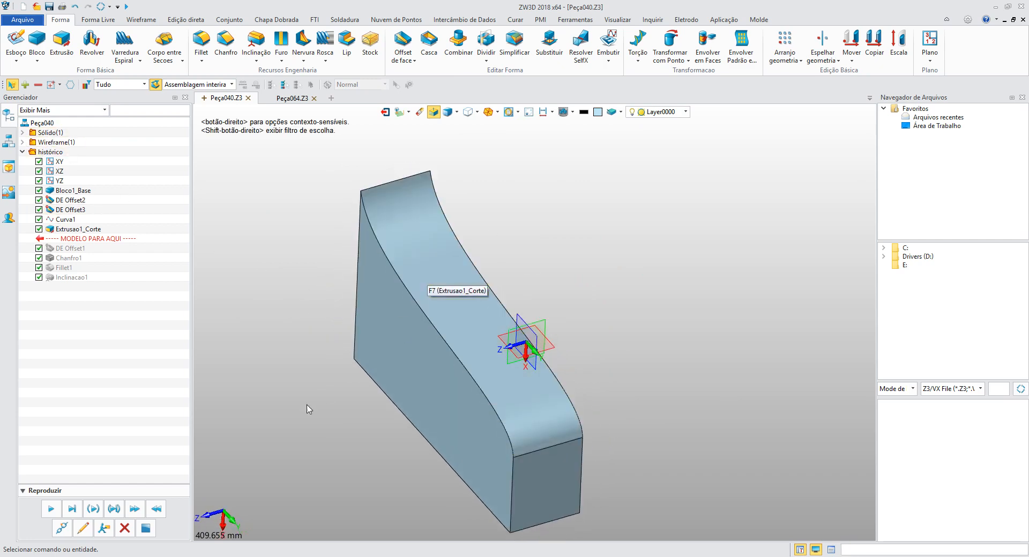
Step: Move the curved cut face about 98 mm straight up, away from the block
right_drag(305, 409, 749, 445)
click(529, 283)
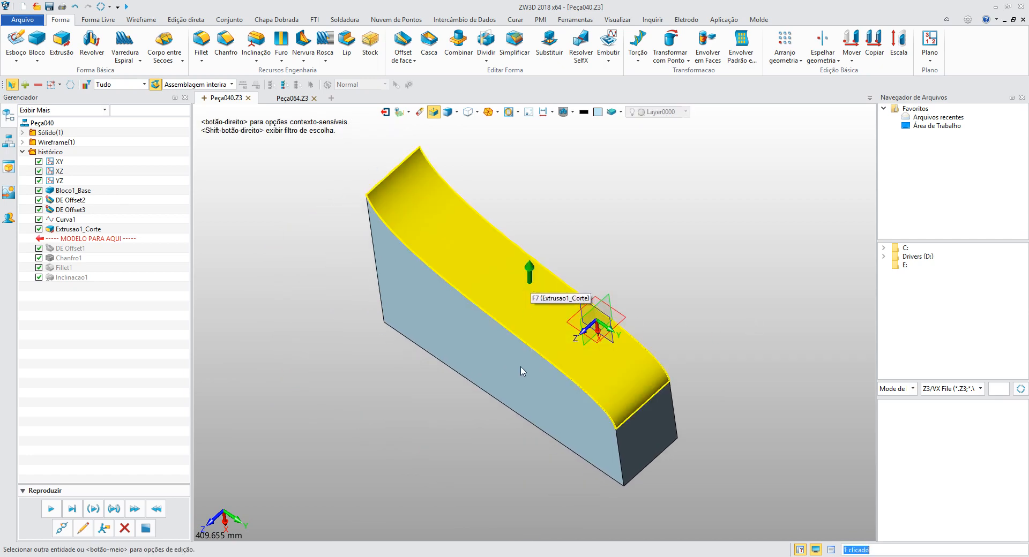
right_drag(514, 378, 516, 347)
right_click(474, 265)
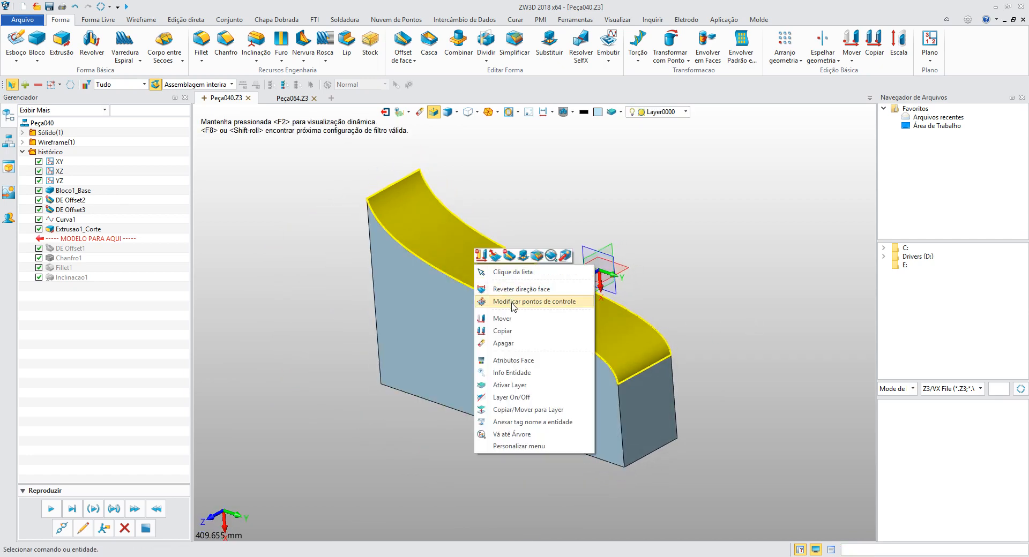
click(513, 323)
drag(524, 204, 672, 164)
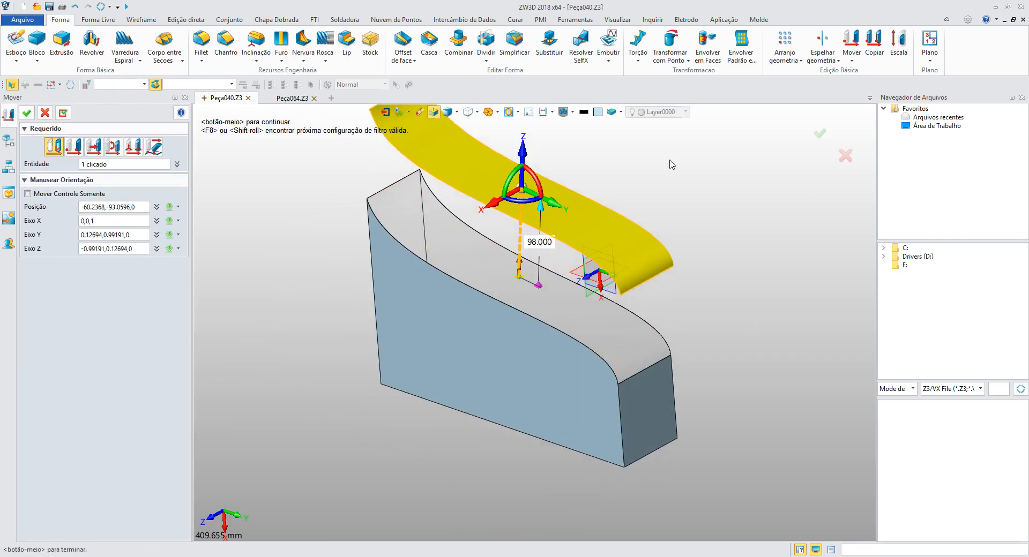
click(818, 135)
mouse_move(734, 274)
right_down()
mouse_move(696, 317)
mouse_move(749, 257)
mouse_move(735, 276)
right_up()
Step: Delete the detached curved face floating above the open block
click(536, 191)
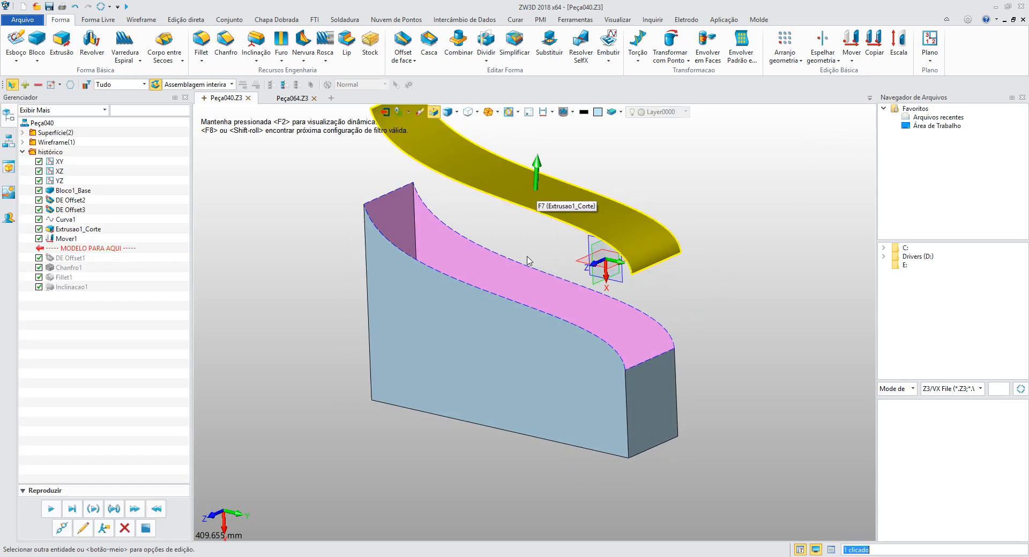
right_drag(527, 257, 572, 339)
click(386, 358)
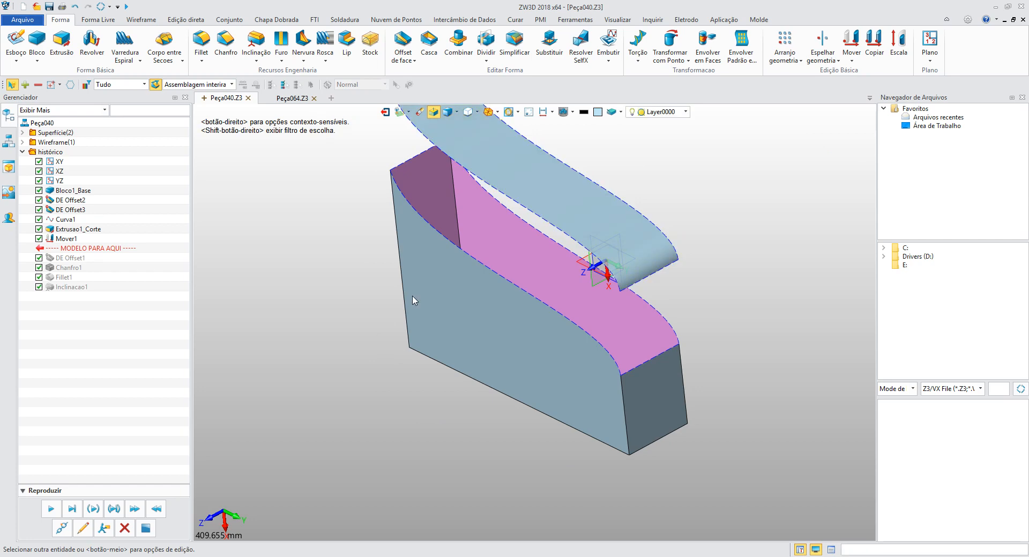
click(536, 184)
key(Delete)
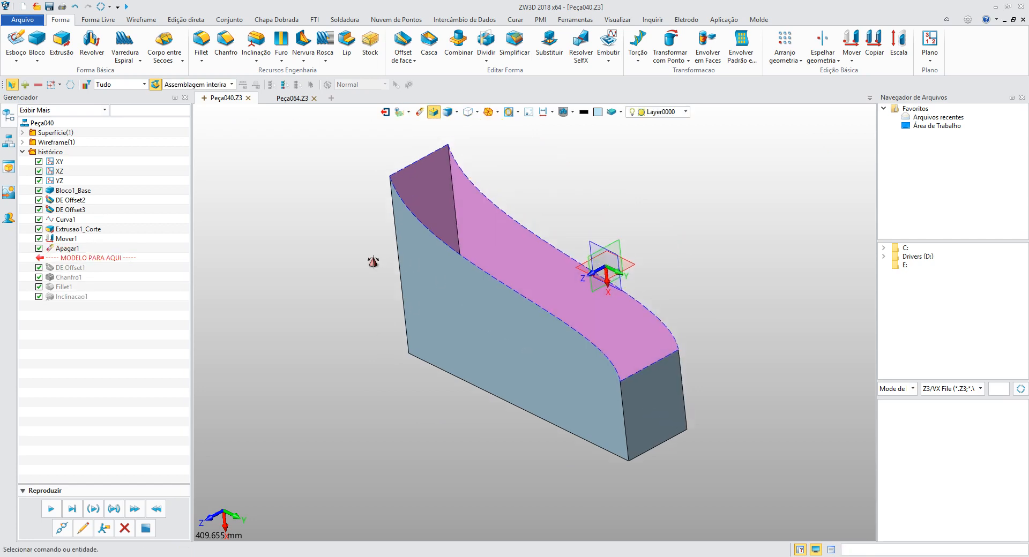
middle_drag(373, 262, 368, 328)
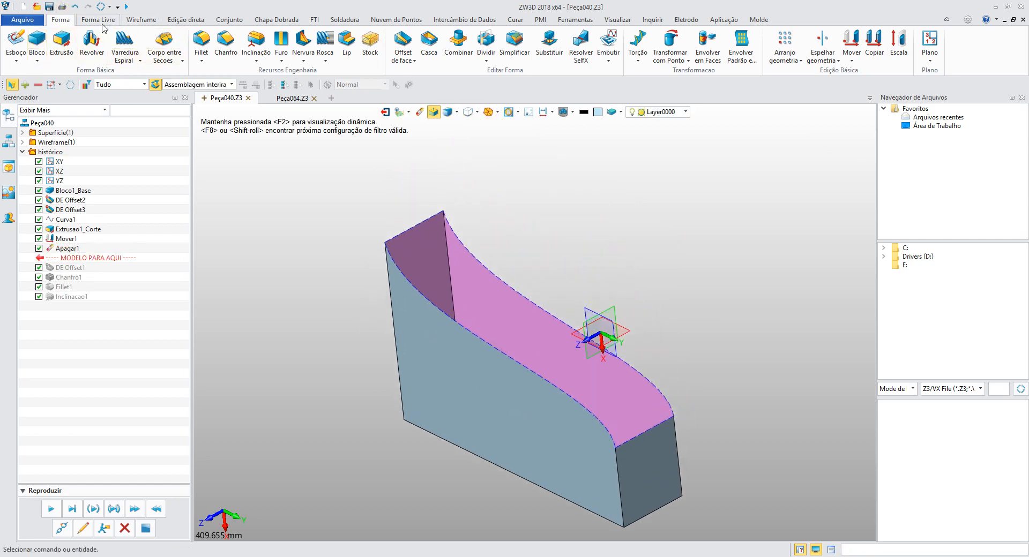
Step: Close the block's open upper side with an N-lados patch bounded by its four open edges
click(98, 21)
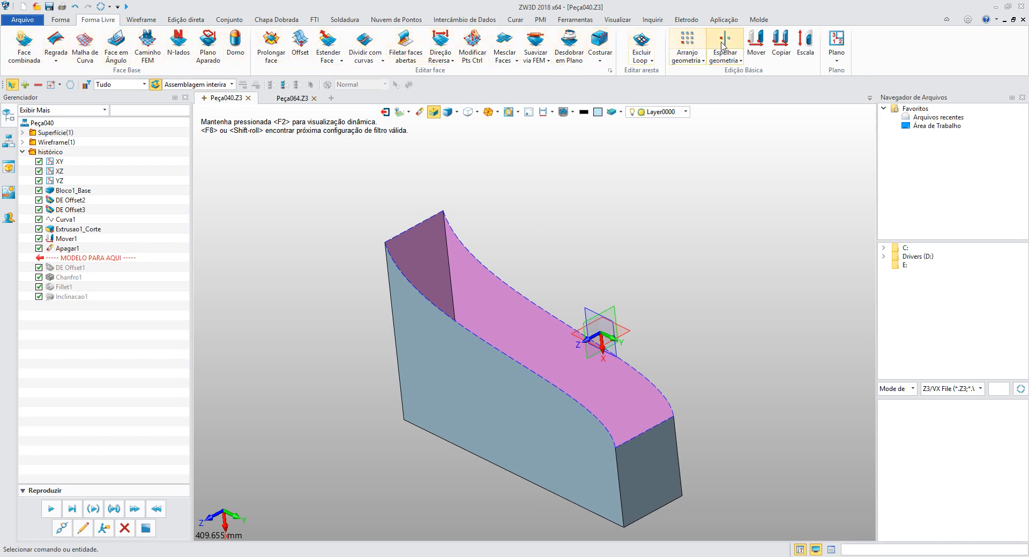
click(172, 51)
click(416, 226)
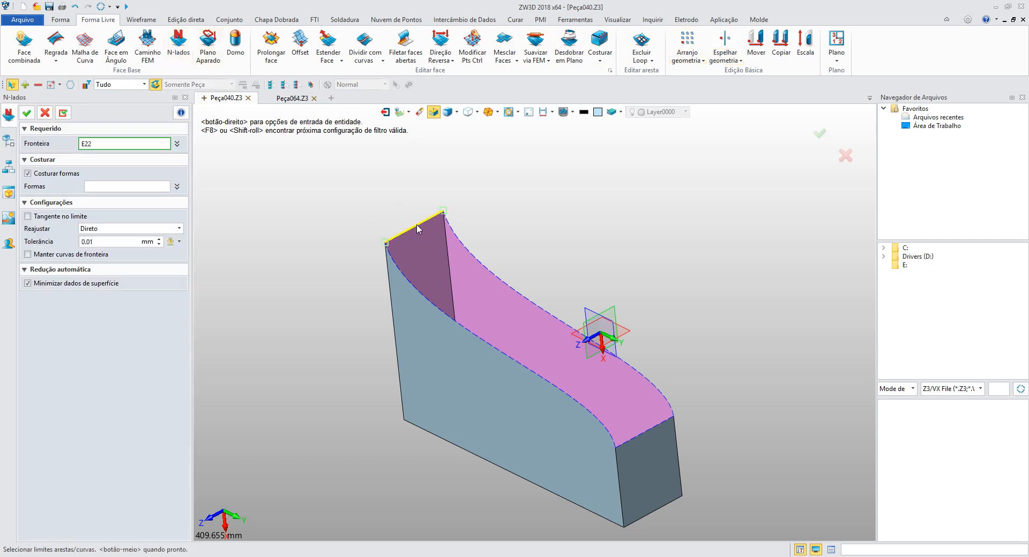
click(464, 240)
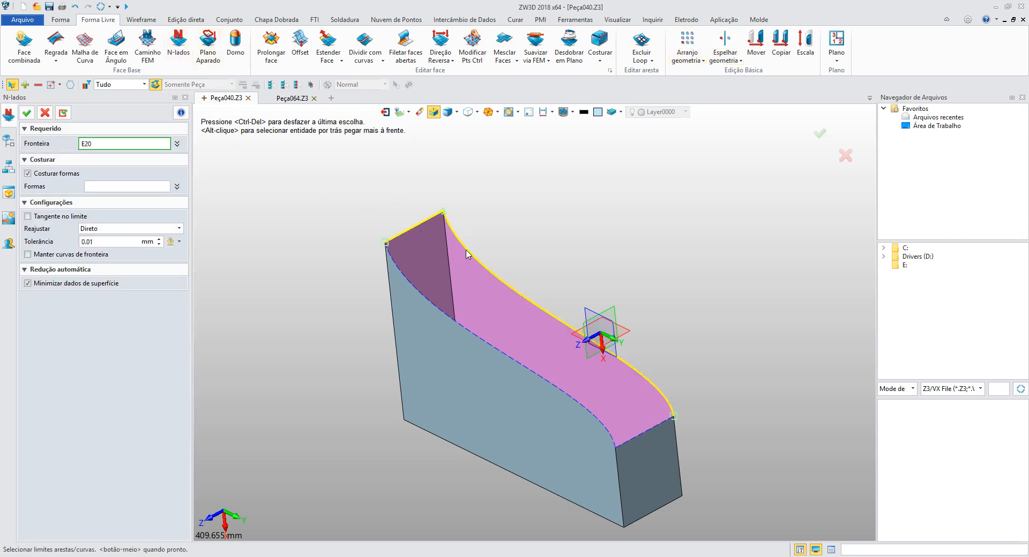
click(466, 251)
click(641, 434)
click(573, 396)
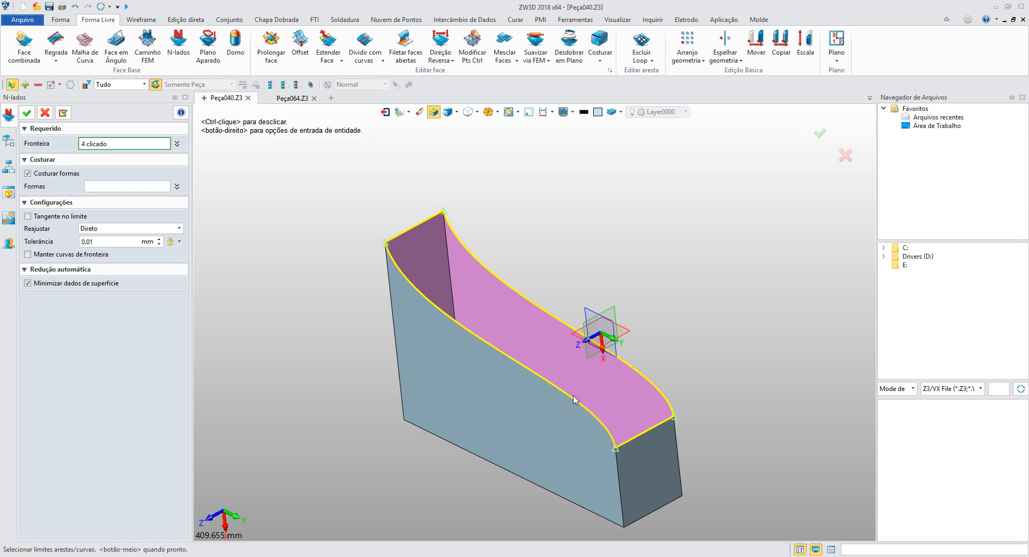
click(24, 113)
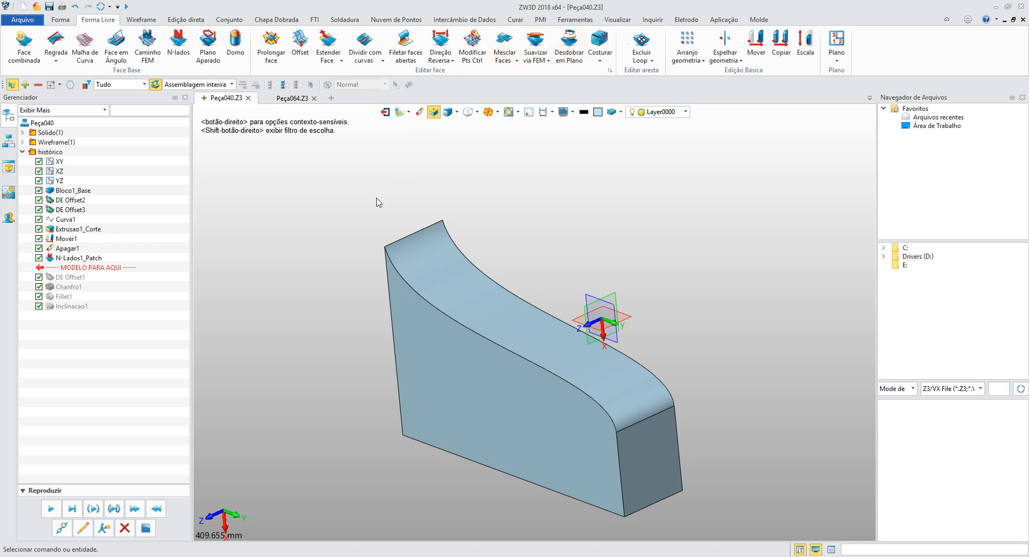
mouse_move(346, 226)
middle_down()
mouse_move(336, 268)
mouse_move(344, 221)
mouse_move(336, 188)
mouse_move(335, 226)
middle_up()
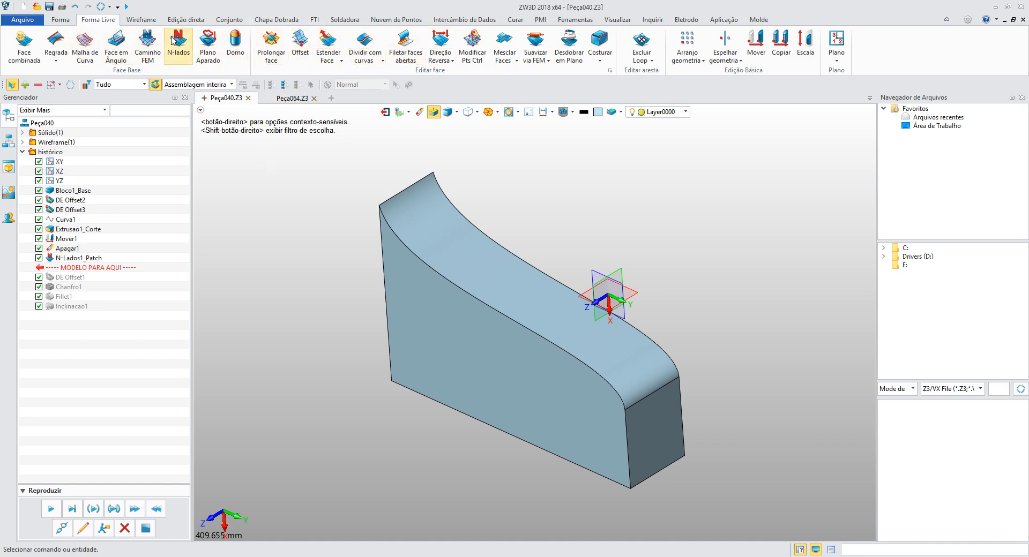
Step: Review the available Chapa Dobrada sheet-metal commands and the FTI unfolding commands
click(255, 22)
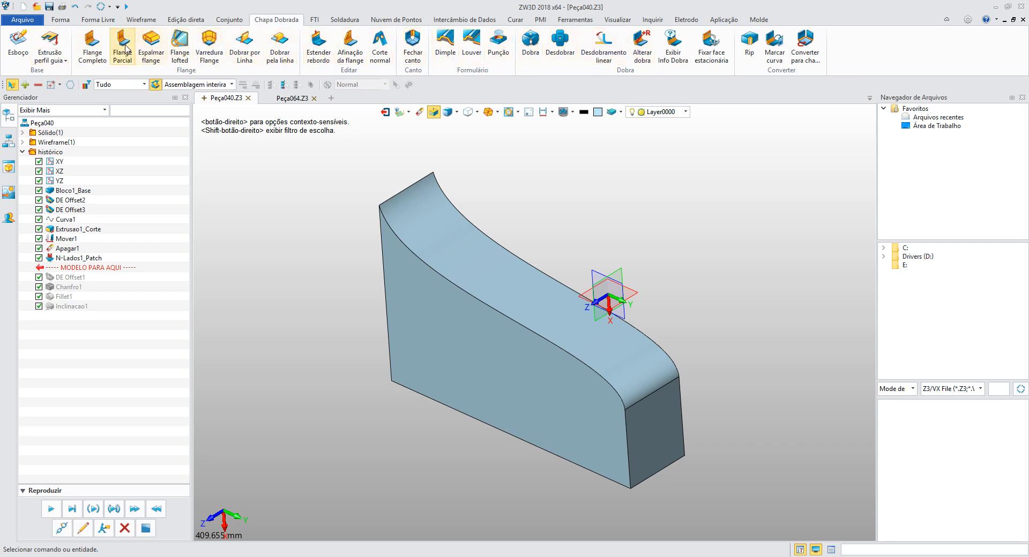
scroll(295, 241, up, 2)
scroll(294, 241, down, 6)
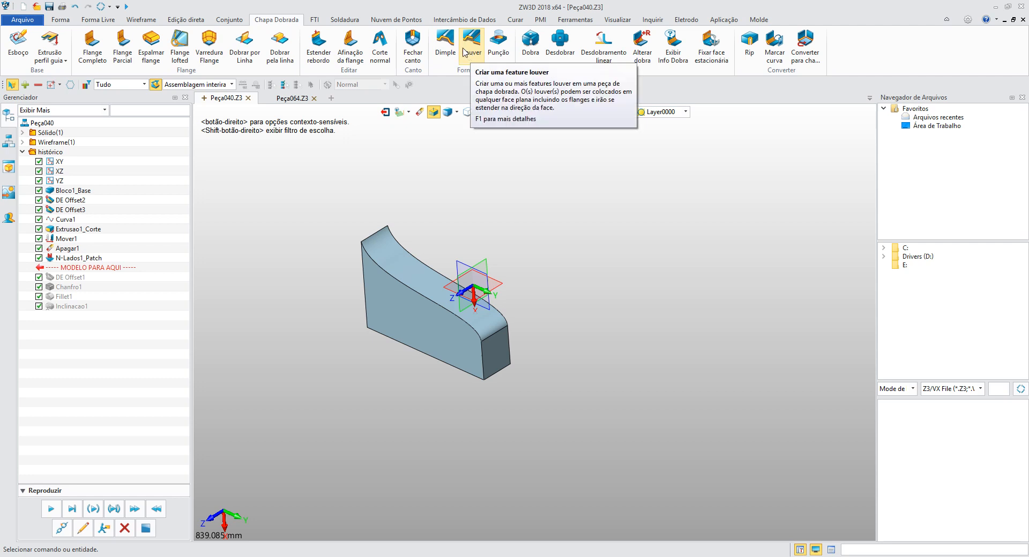
middle_drag(348, 193, 398, 206)
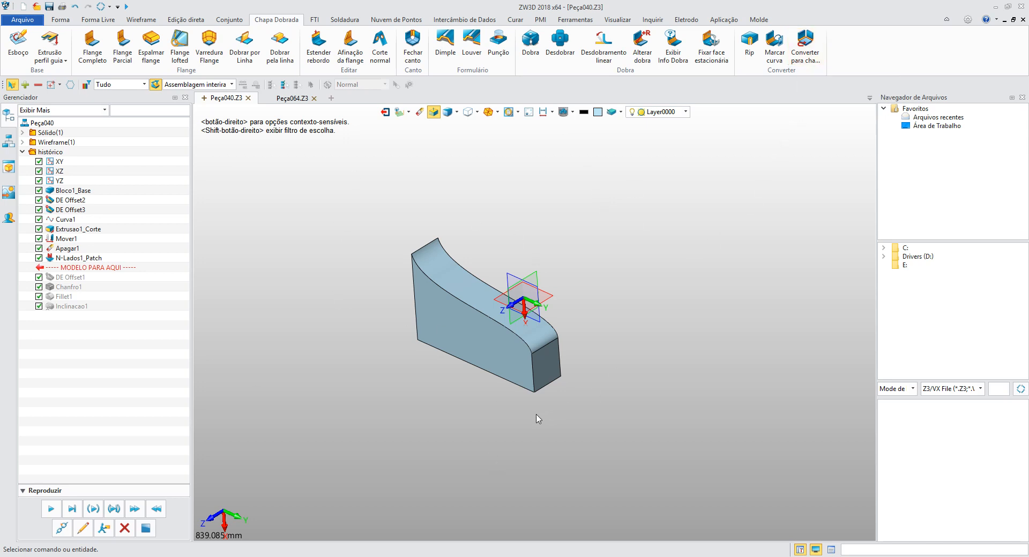
mouse_move(561, 392)
right_down()
mouse_move(607, 369)
mouse_move(563, 398)
right_up()
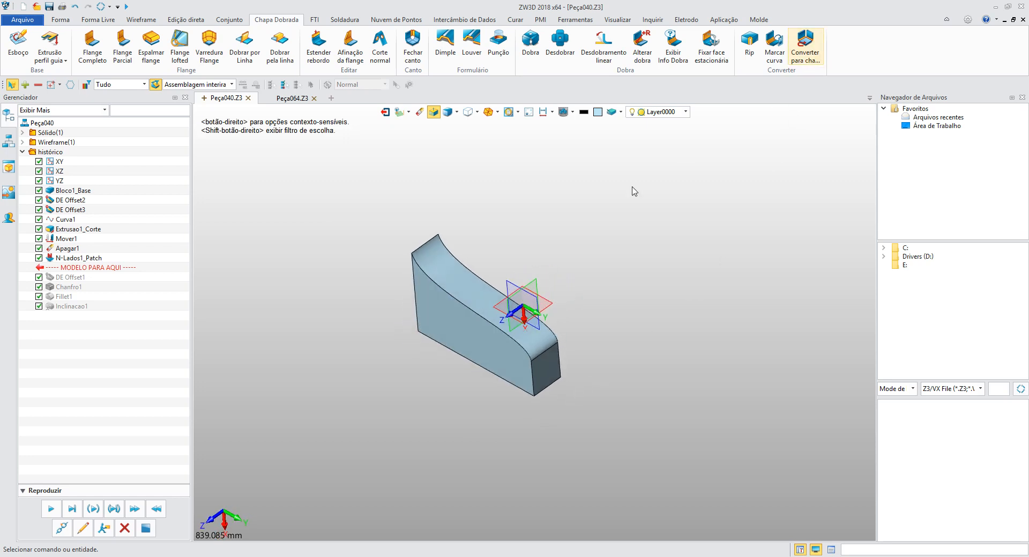
click(314, 20)
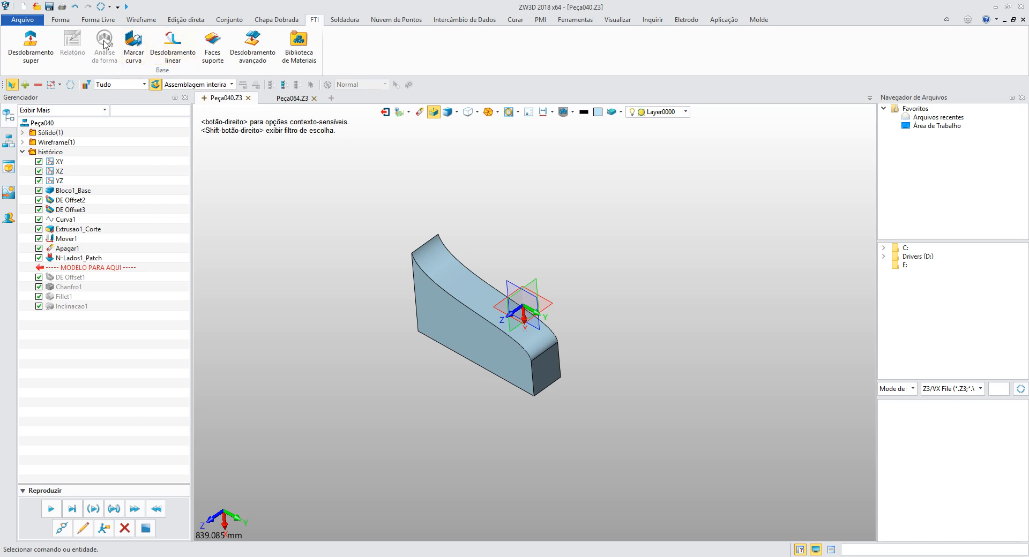
Step: Close Peça040.Z3, switch to the Face7 part of Point_Cloud_Intro.Z3 and examine its point cloud from several angles
click(248, 98)
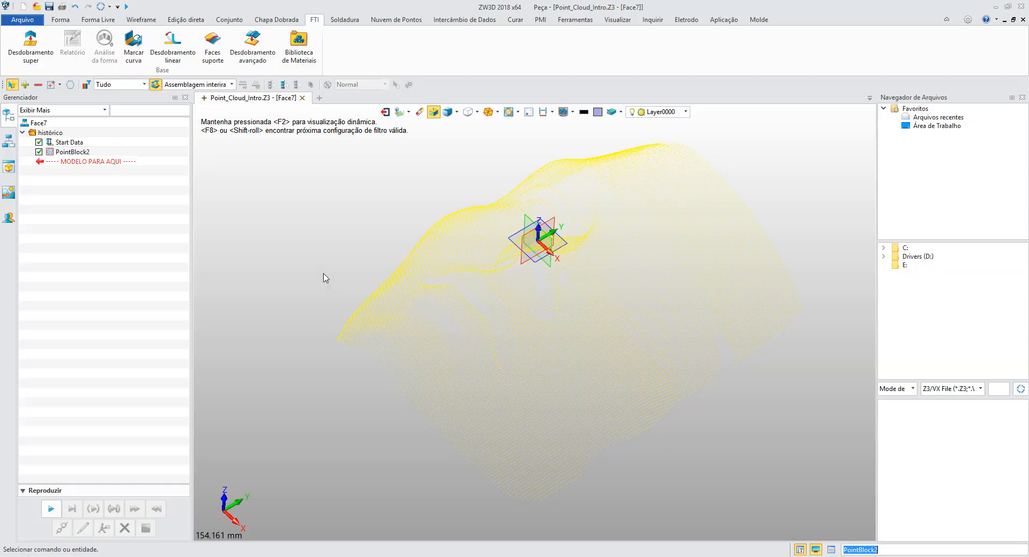
right_drag(362, 290, 370, 257)
middle_drag(373, 254, 323, 290)
mouse_move(323, 290)
right_down()
mouse_move(285, 287)
mouse_move(329, 312)
mouse_move(301, 342)
mouse_move(322, 259)
mouse_move(284, 367)
mouse_move(312, 253)
mouse_move(298, 317)
mouse_move(311, 277)
mouse_move(308, 295)
right_up()
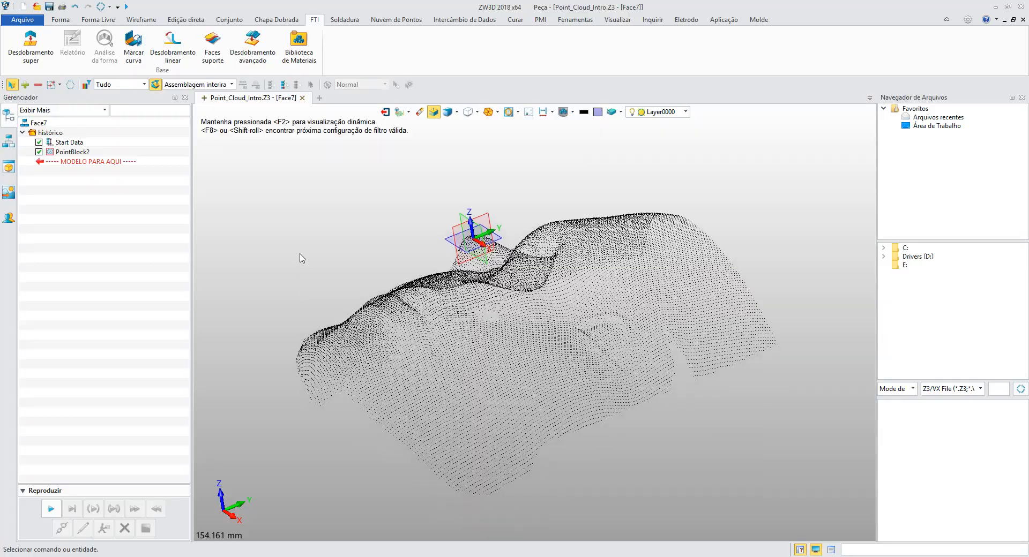
right_drag(302, 258, 329, 321)
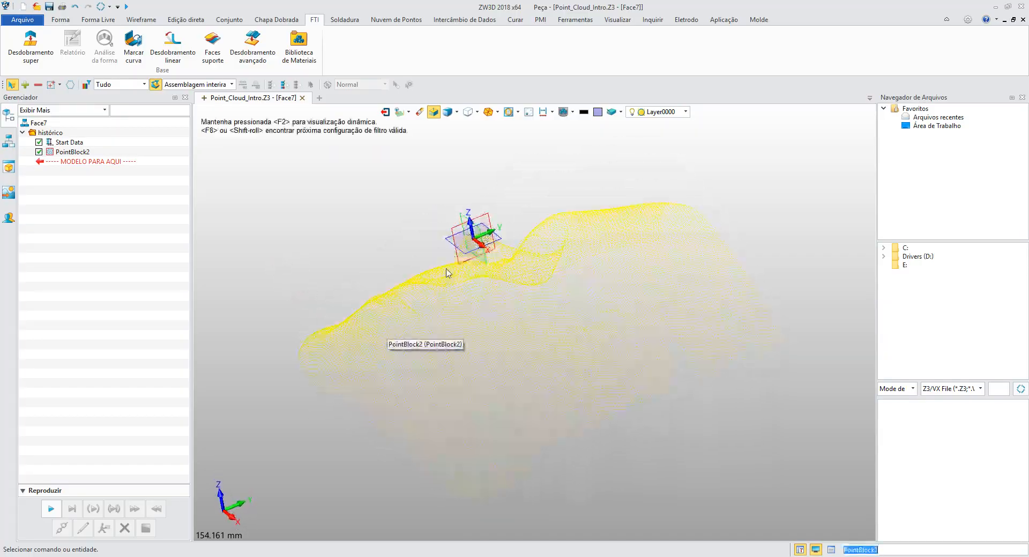
right_drag(530, 210, 299, 338)
middle_drag(314, 205, 311, 250)
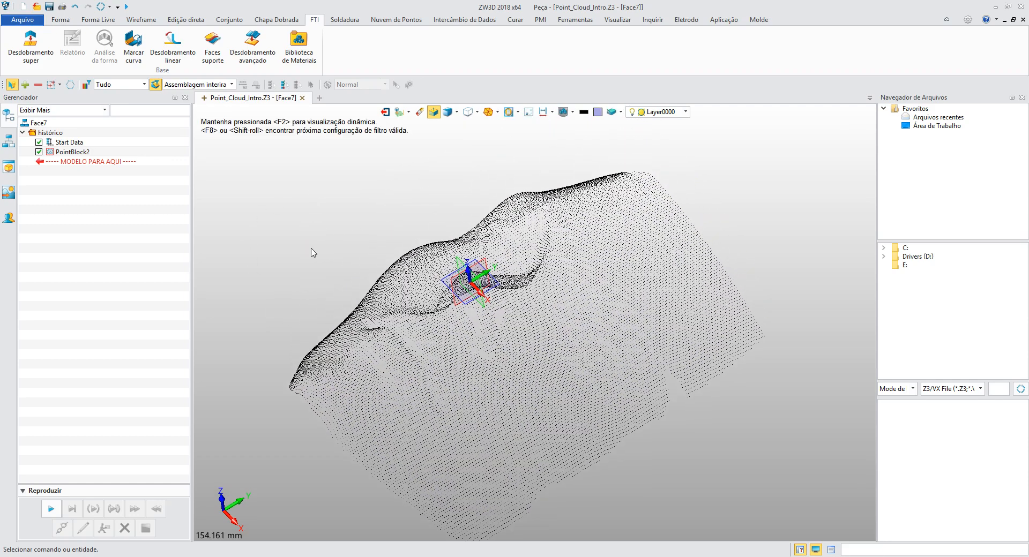
right_drag(313, 252, 375, 235)
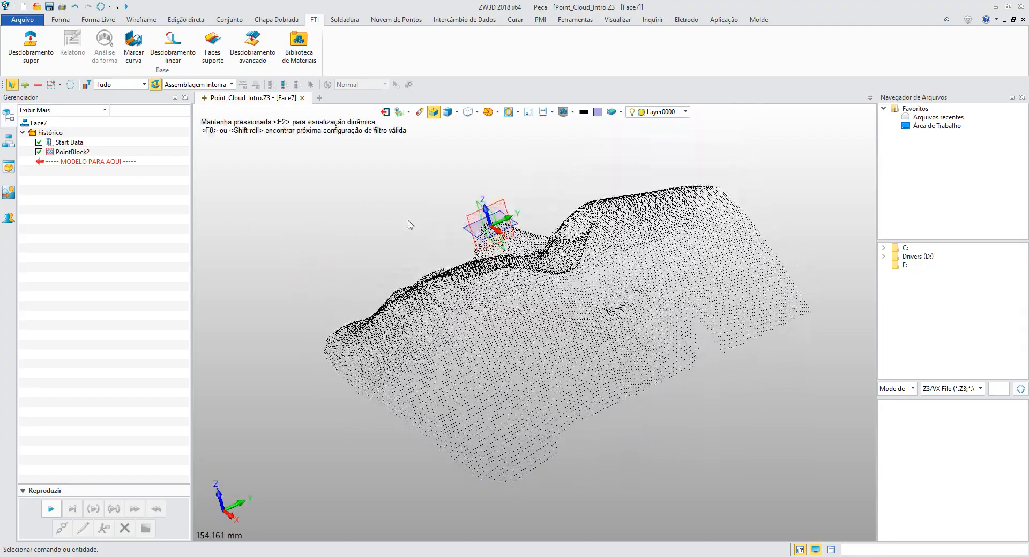
Step: Reduce the point cloud with Reduzir in Manual mode with a 0.01 mm tolerance and inspect the thinned points
click(375, 20)
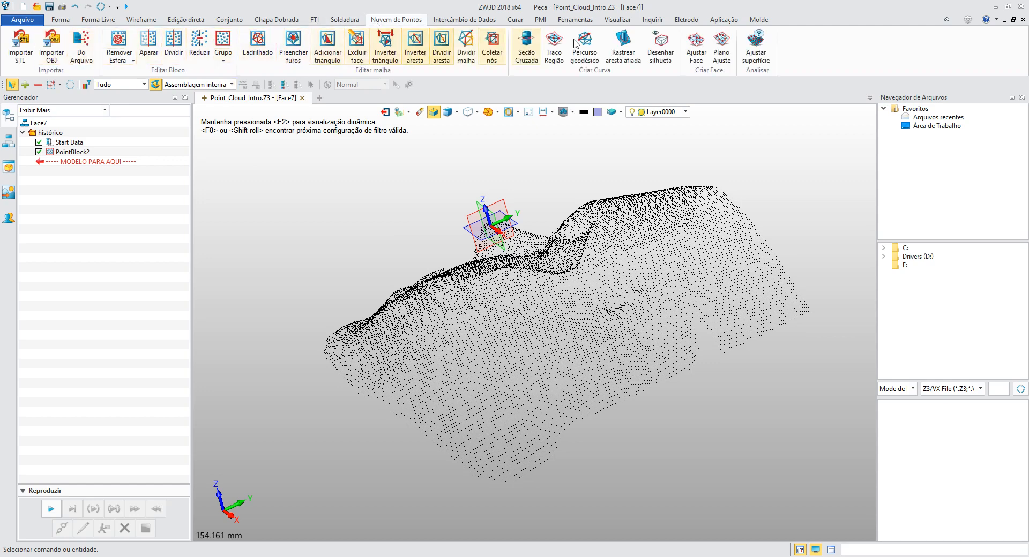
click(199, 44)
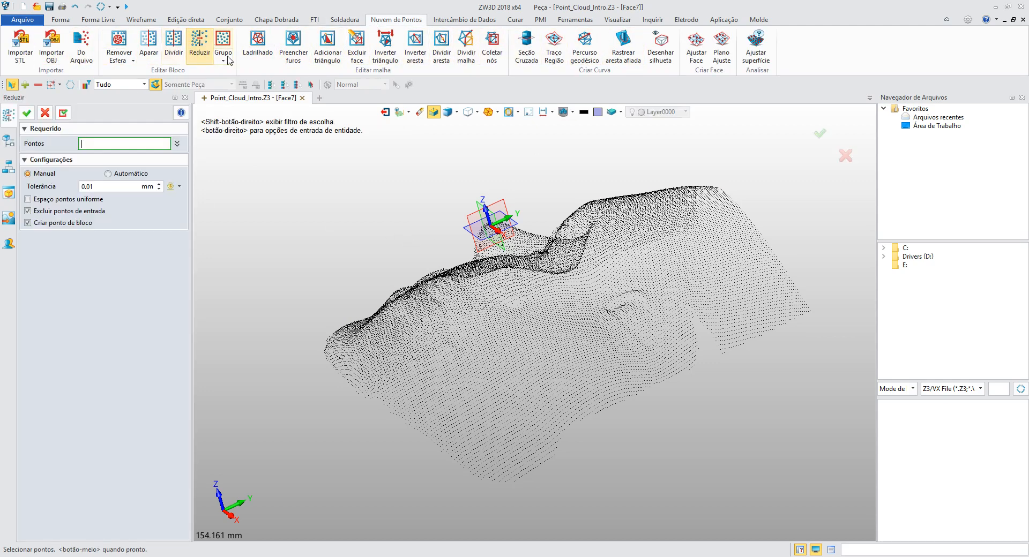
click(417, 313)
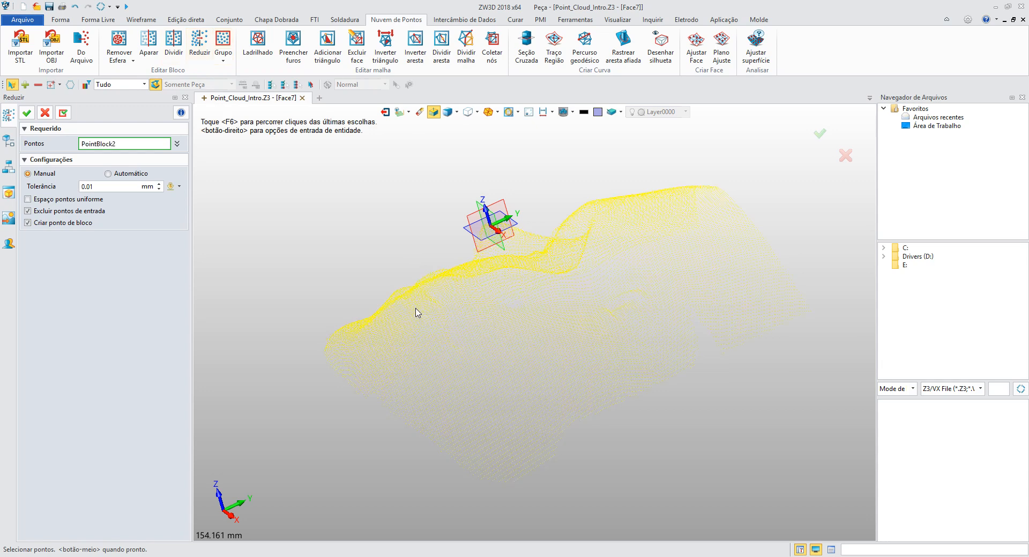
click(25, 113)
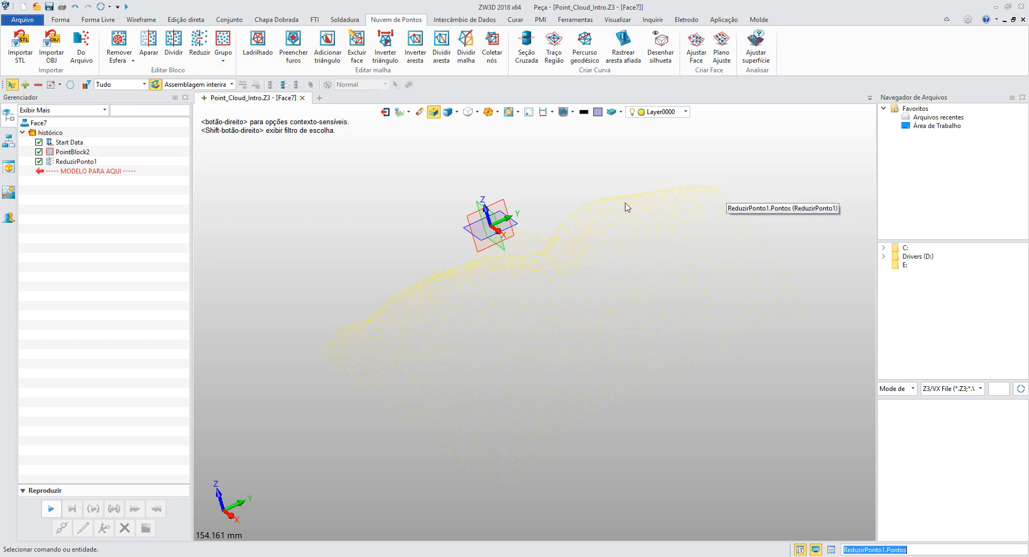
right_drag(292, 337, 290, 346)
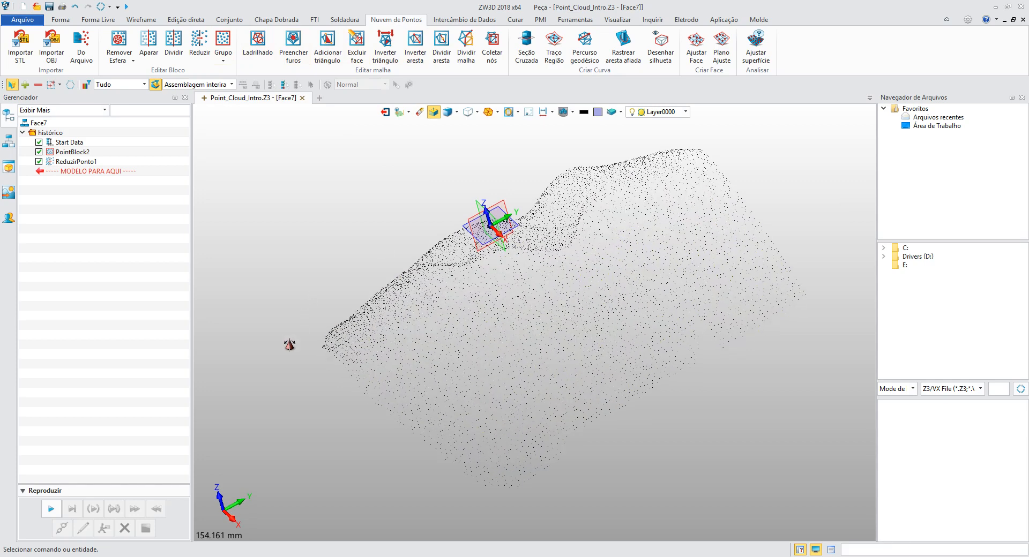
Step: Fit a surface to the reduced point cloud with Ajustar Face, using degree 3 in both U and V, and inspect it
click(699, 59)
click(681, 309)
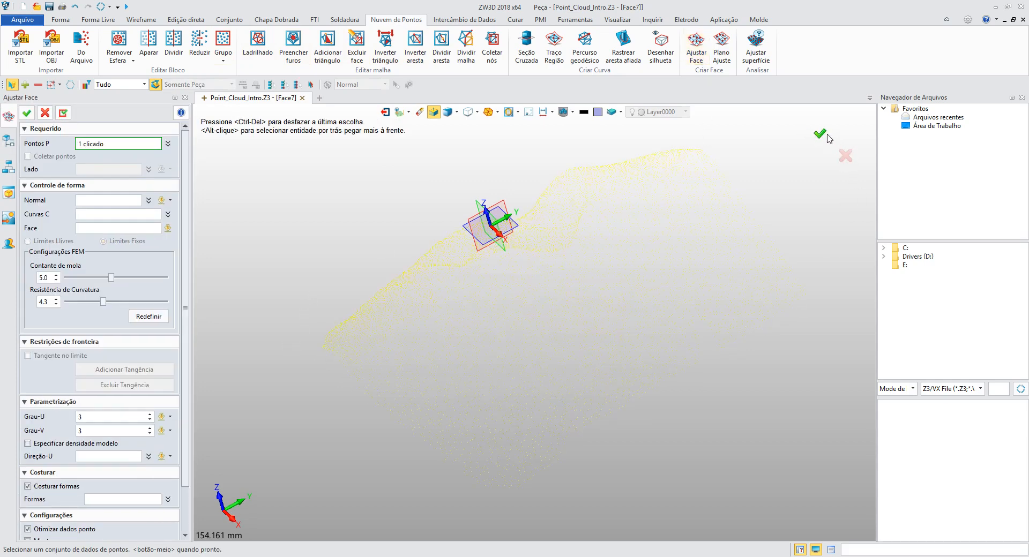
middle_click(338, 251)
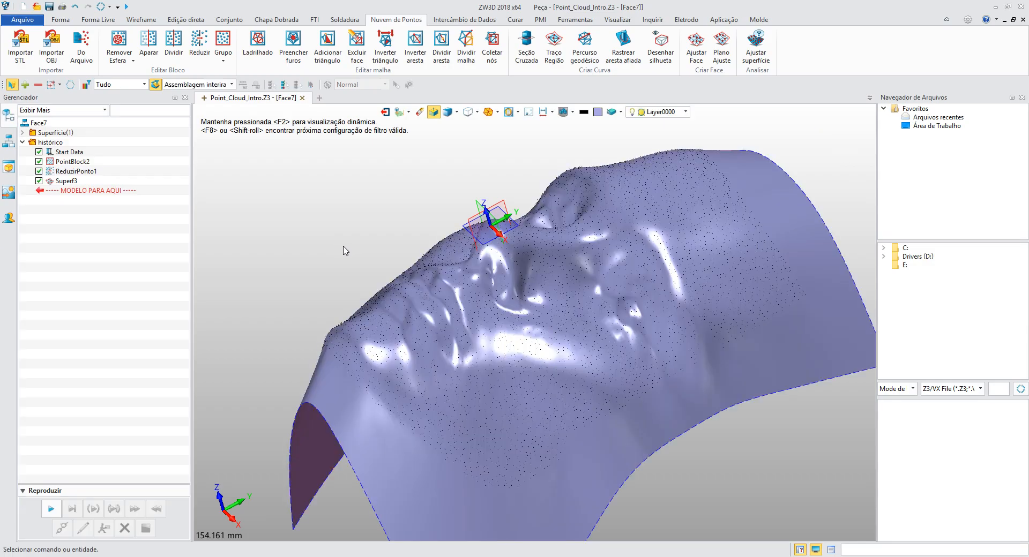
right_drag(344, 250, 292, 298)
Step: Set up Transformar com Ponto on the fitted face, with a point near the nose tip and direction 0,0,1
click(68, 20)
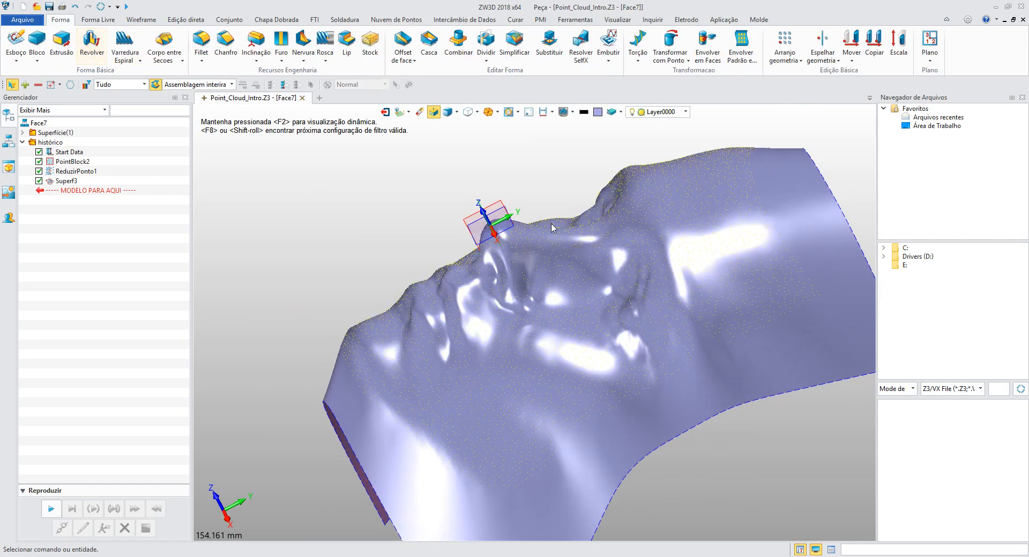
click(566, 230)
click(346, 221)
right_drag(347, 225, 390, 252)
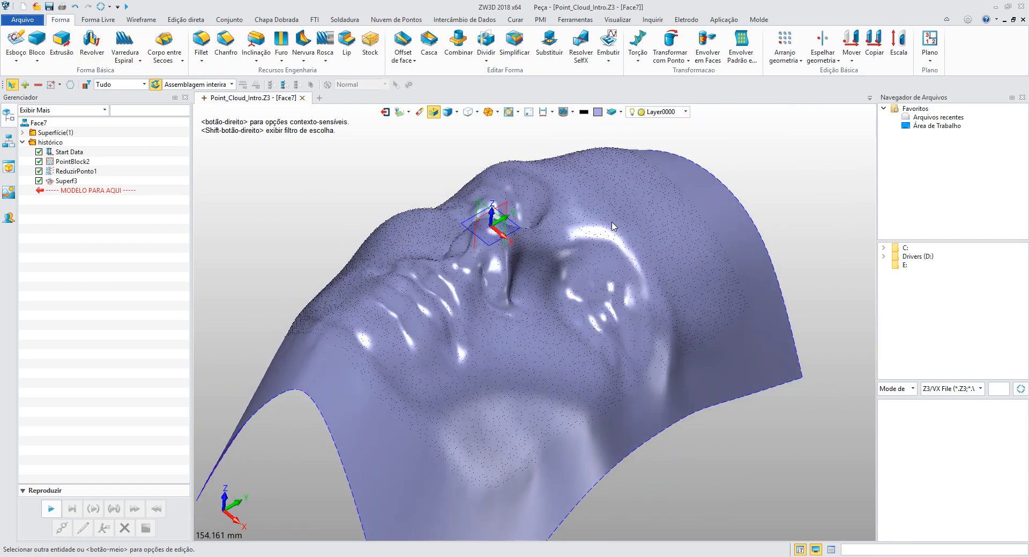
click(670, 58)
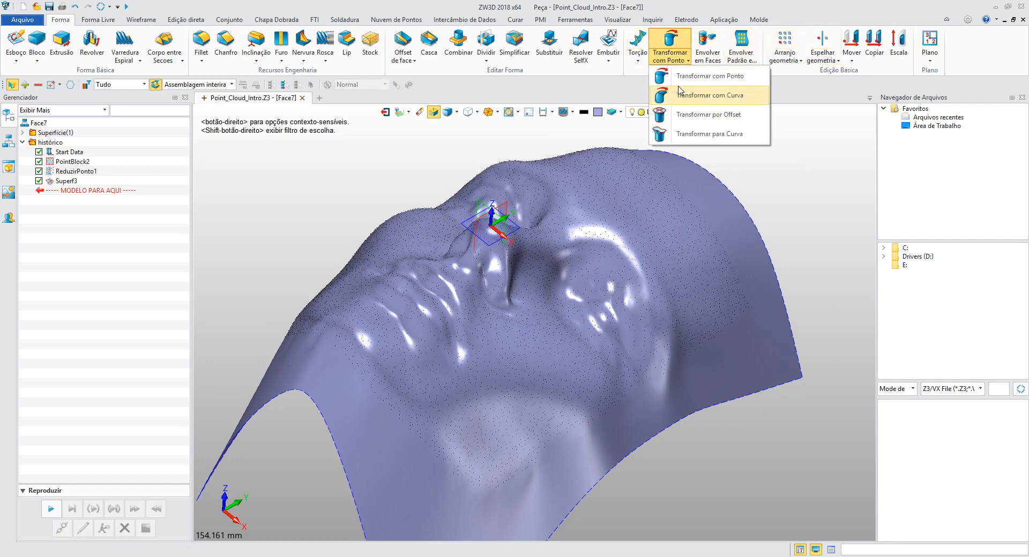
click(697, 76)
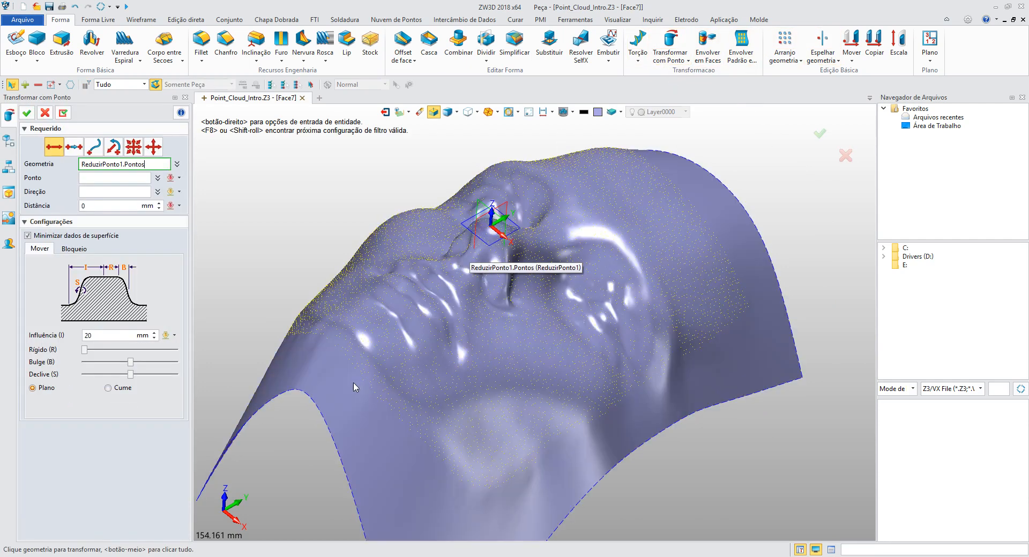
click(354, 387)
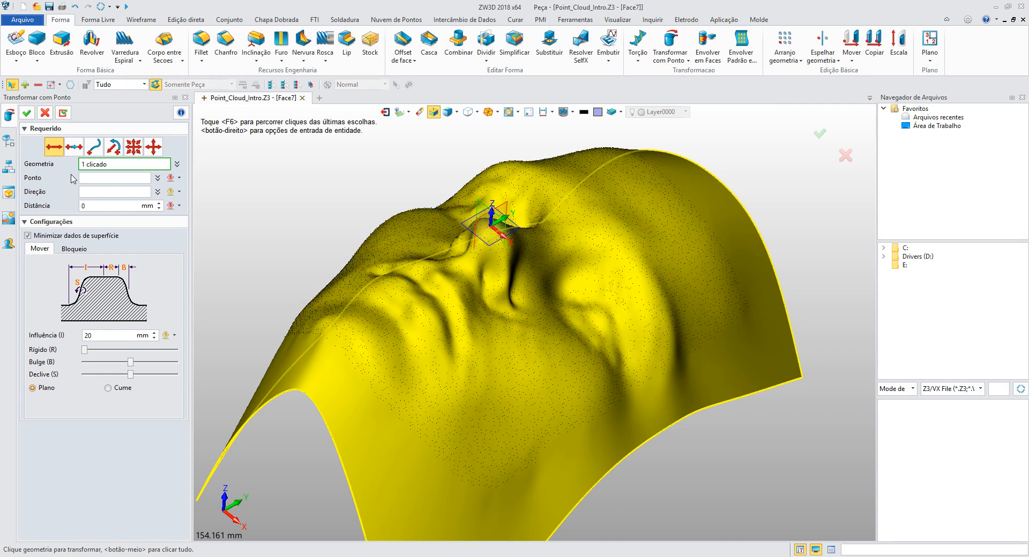
click(105, 179)
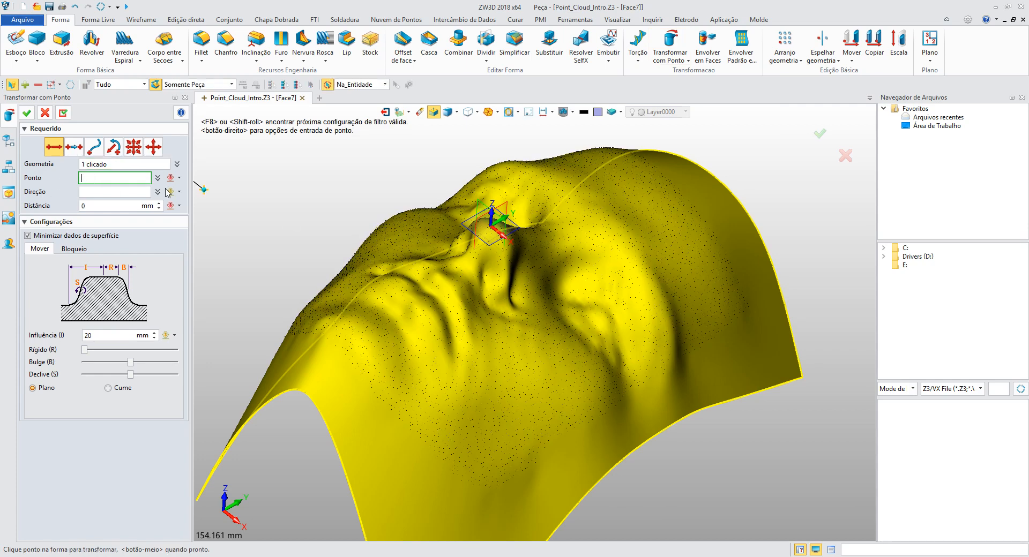
click(484, 229)
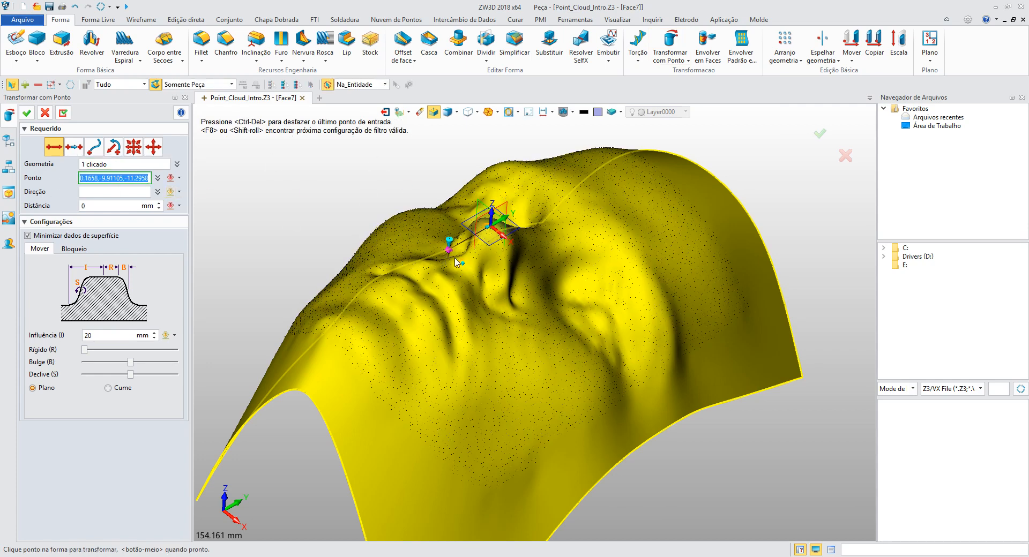
click(97, 193)
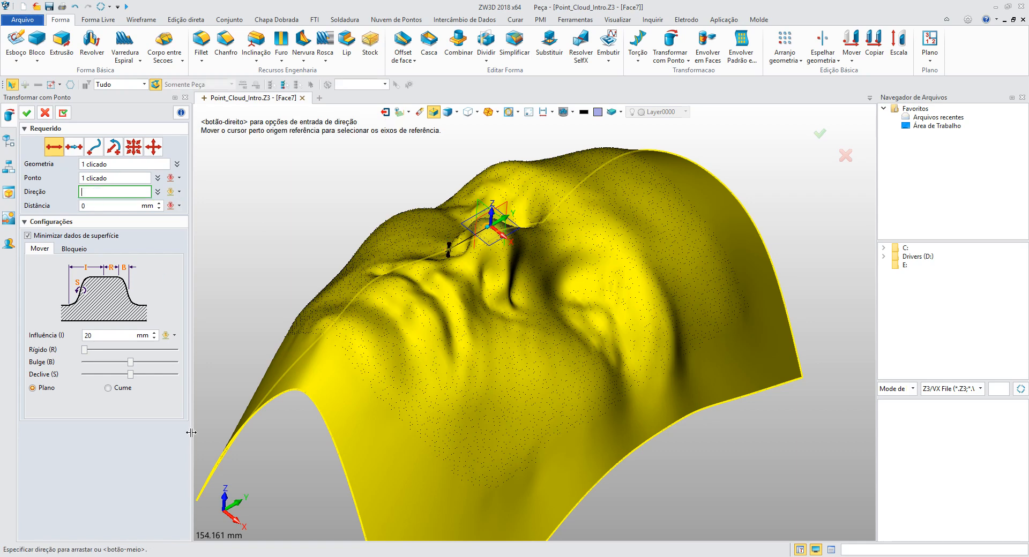
click(225, 499)
click(476, 229)
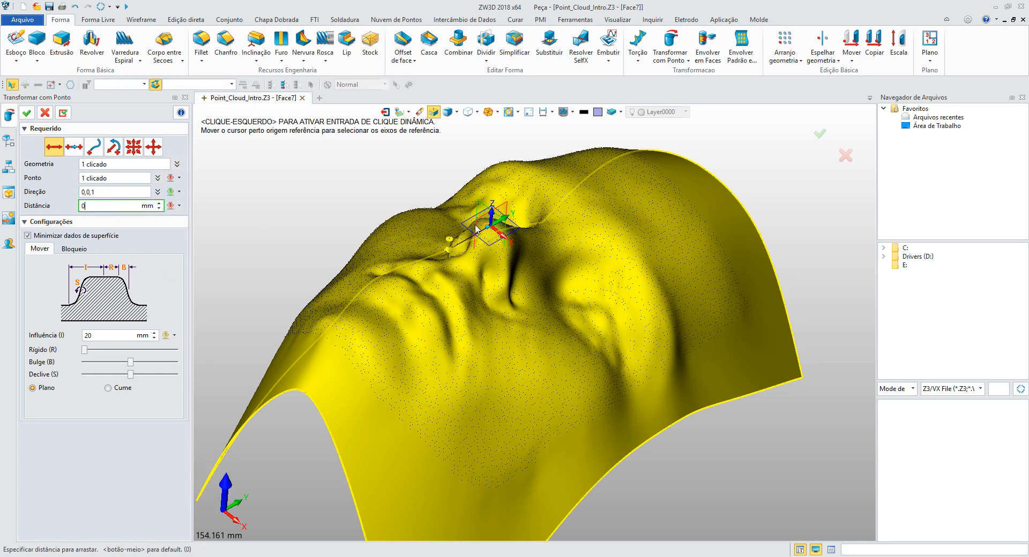
Step: Pull the picked nose point out by 48 mm, increase the Rígido setting and apply the transformation
scroll(111, 206, up, 11)
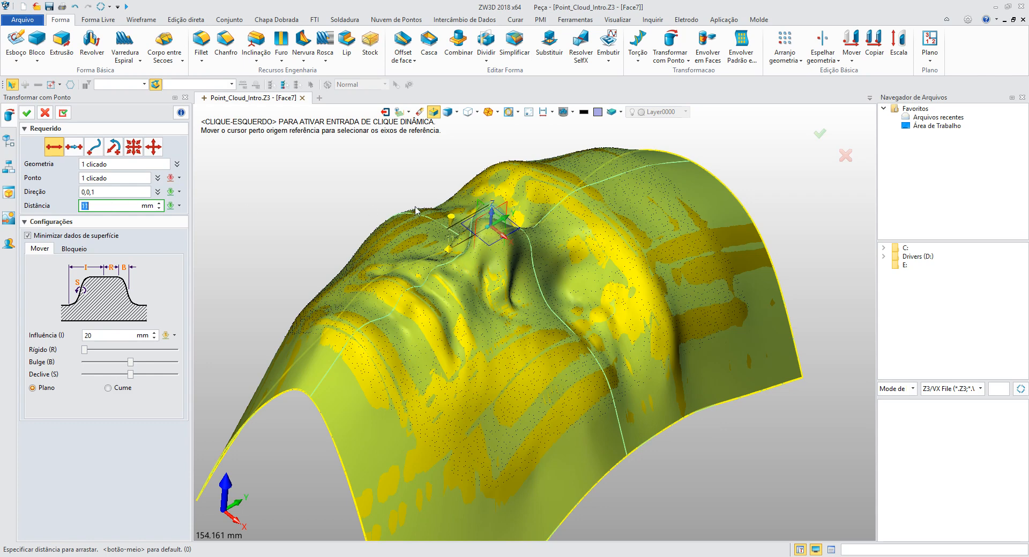
mouse_move(452, 218)
mouse_down()
mouse_move(457, 157)
mouse_move(442, 224)
mouse_up()
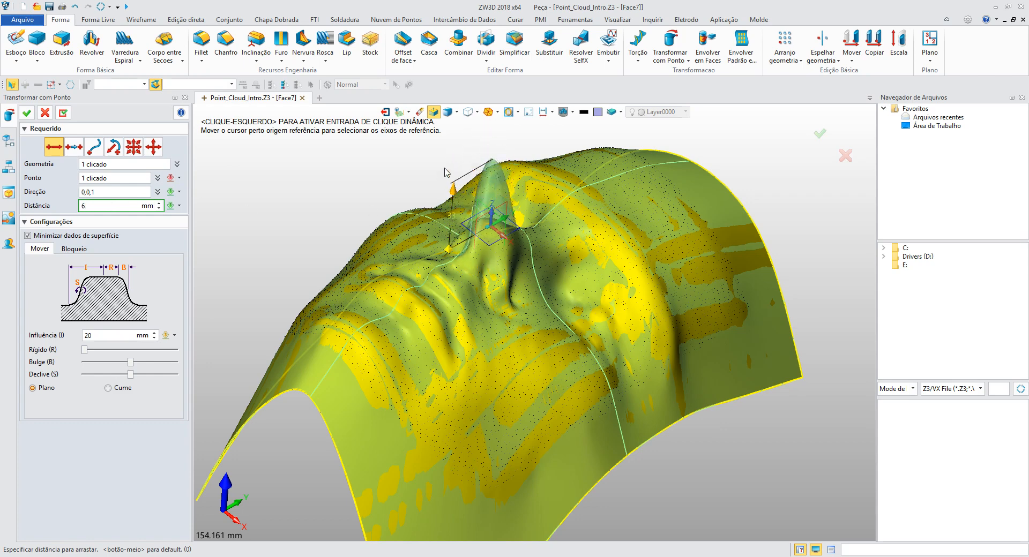
mouse_move(445, 172)
mouse_down()
mouse_move(448, 127)
mouse_move(438, 177)
mouse_up()
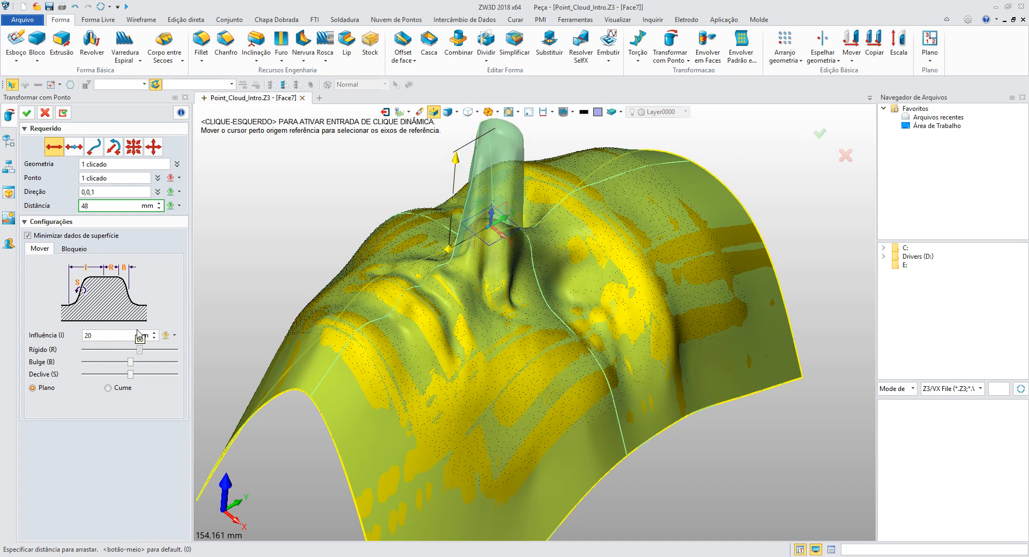
click(825, 138)
right_drag(686, 190, 636, 213)
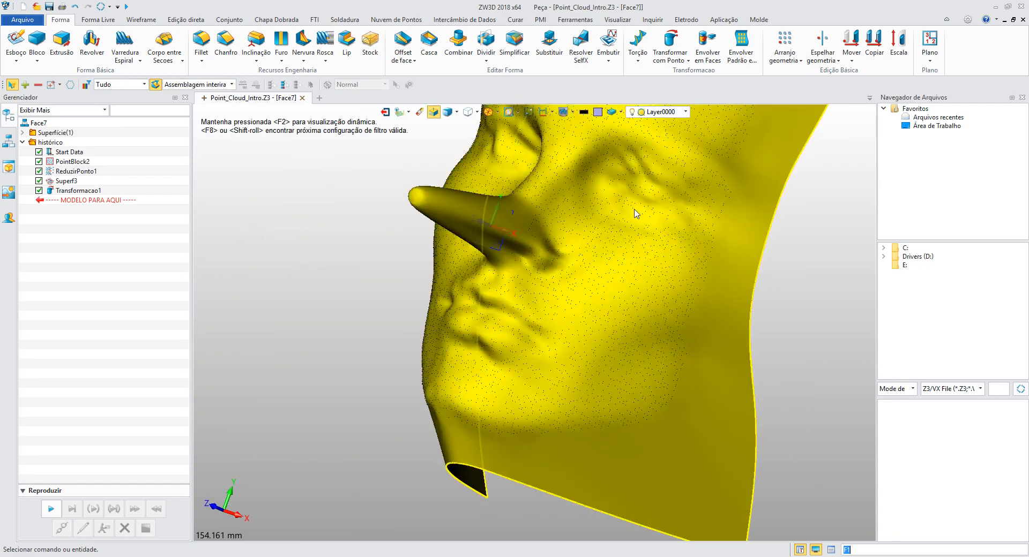
Step: Delete the deformed face surface from the point cloud part
click(636, 213)
key(Delete)
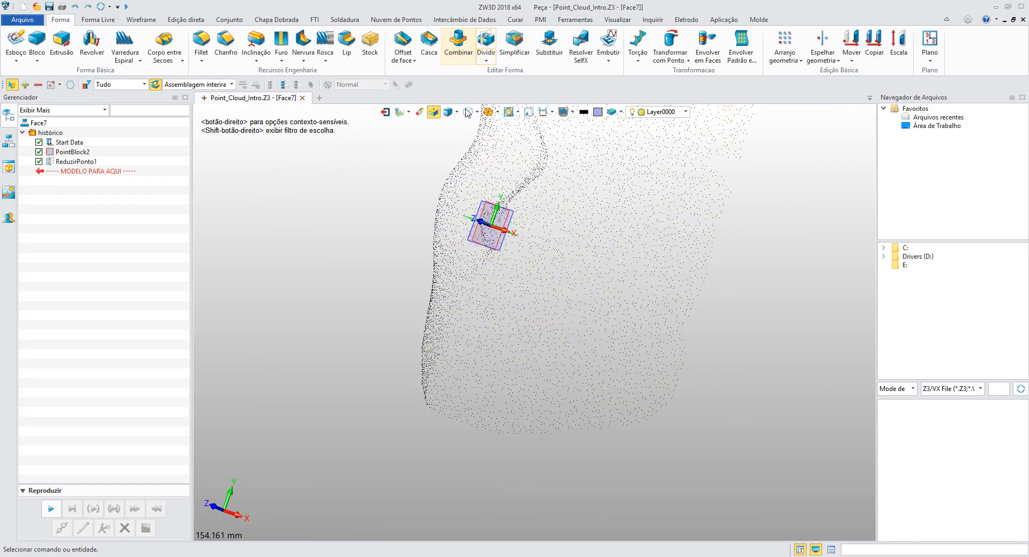
middle_drag(423, 152, 382, 237)
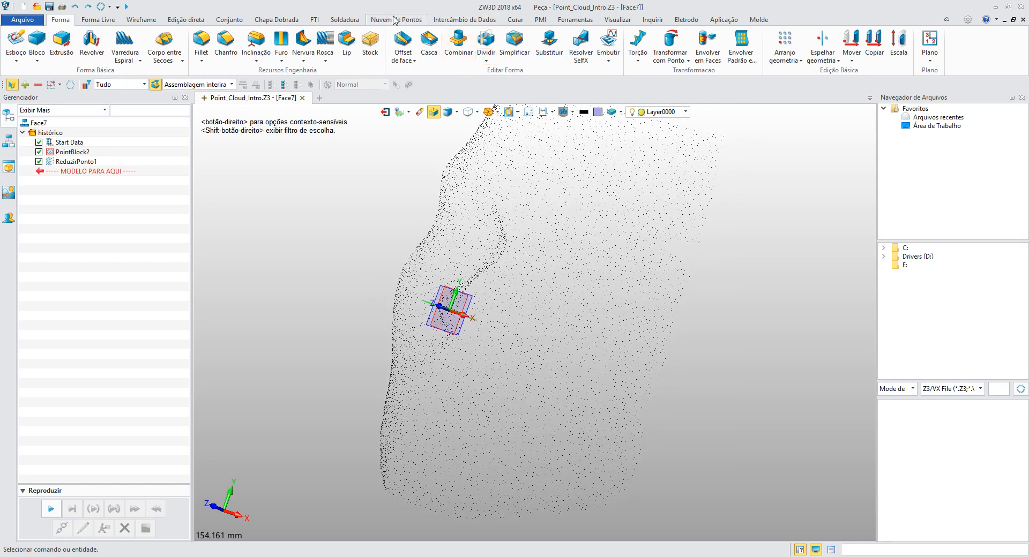
Step: Review the available Intercâmbio de Dados, Curar and PMI commands
click(464, 20)
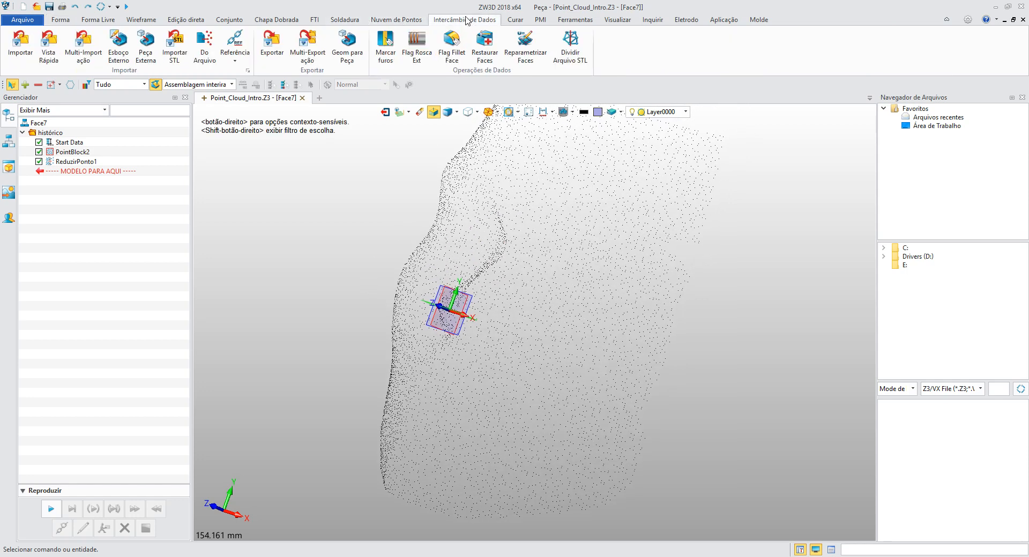
click(509, 20)
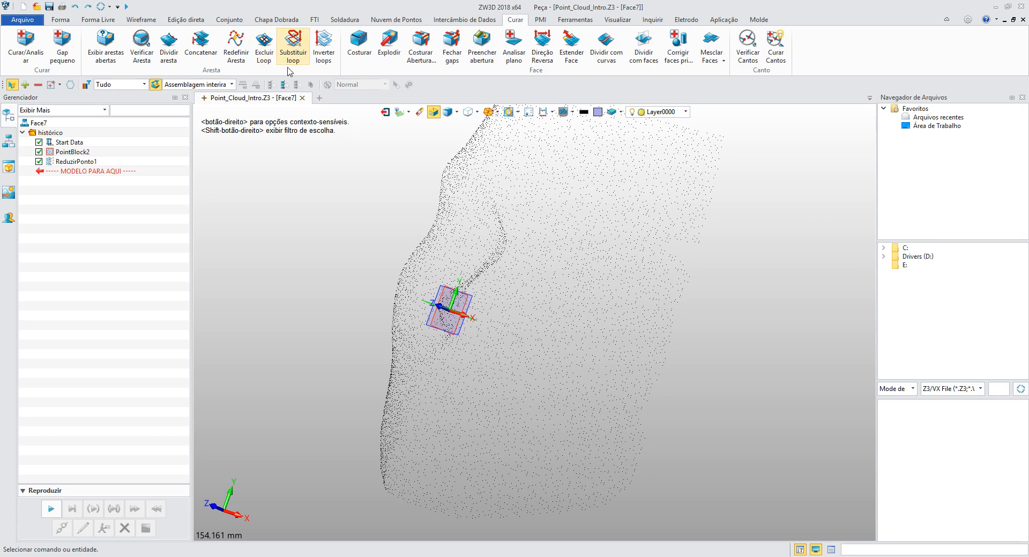
click(539, 20)
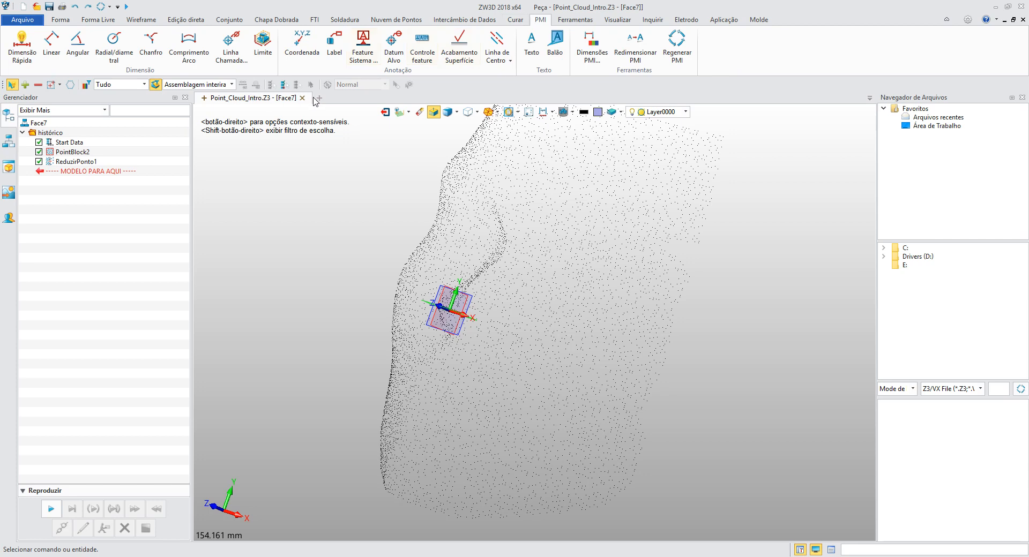
click(433, 180)
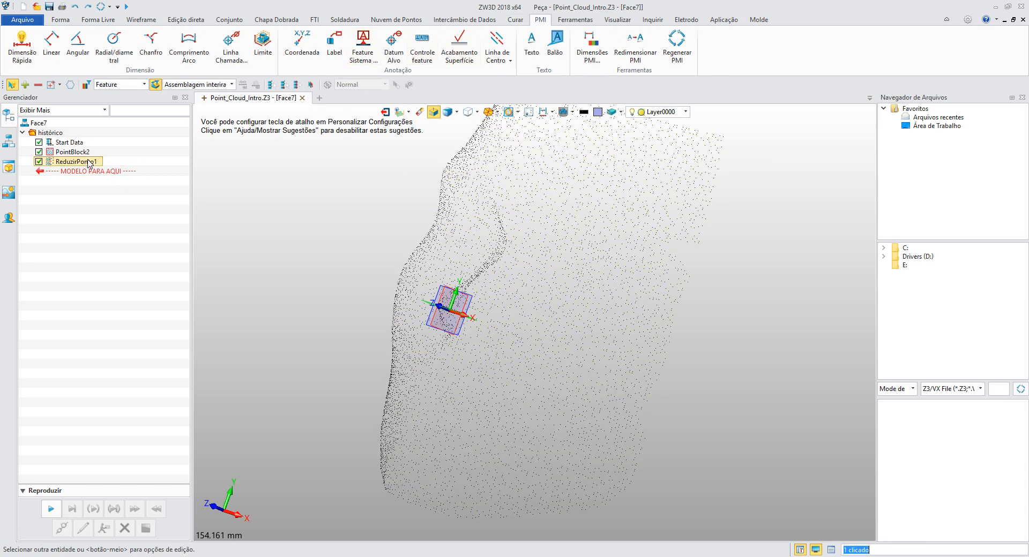
Step: Create the default Peça/Conjunto file Peça040.Z3 and model a block centred on the origin, about 98 mm wide
click(319, 99)
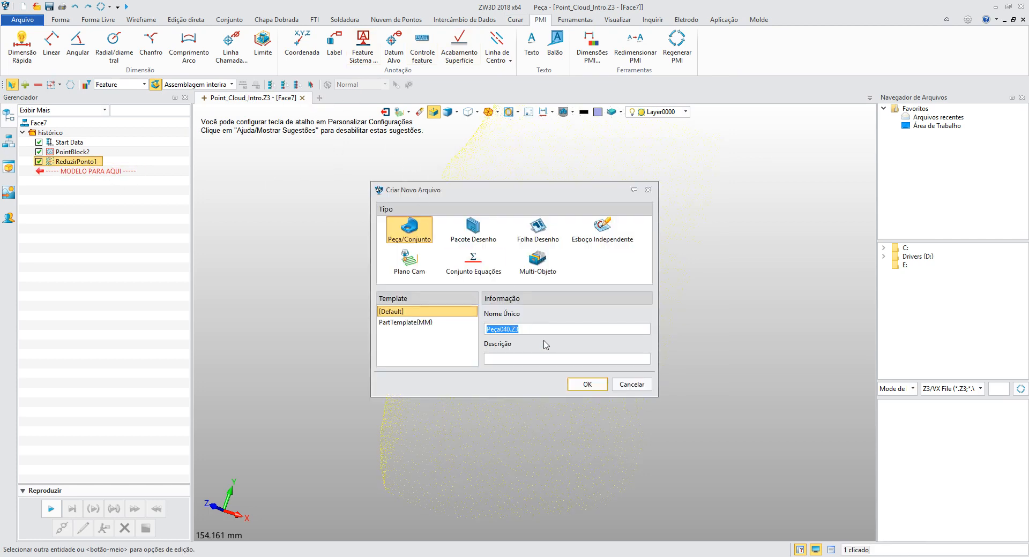
click(587, 384)
click(67, 24)
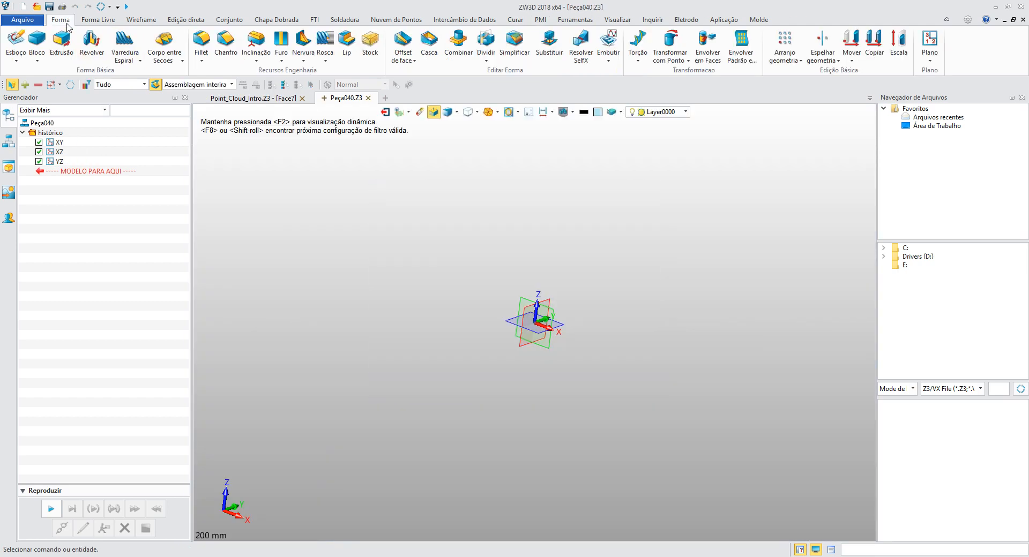
click(37, 39)
click(535, 321)
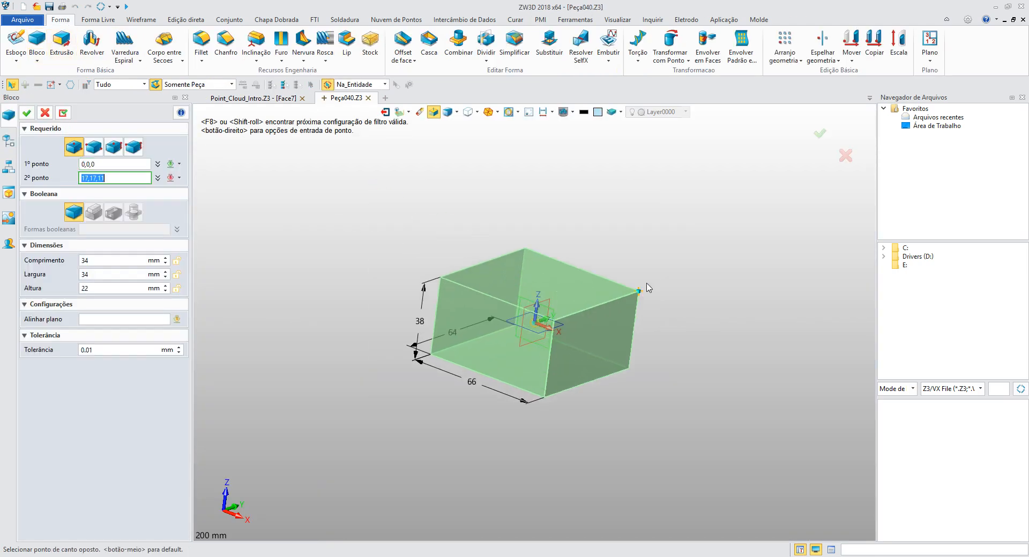
click(695, 276)
click(27, 114)
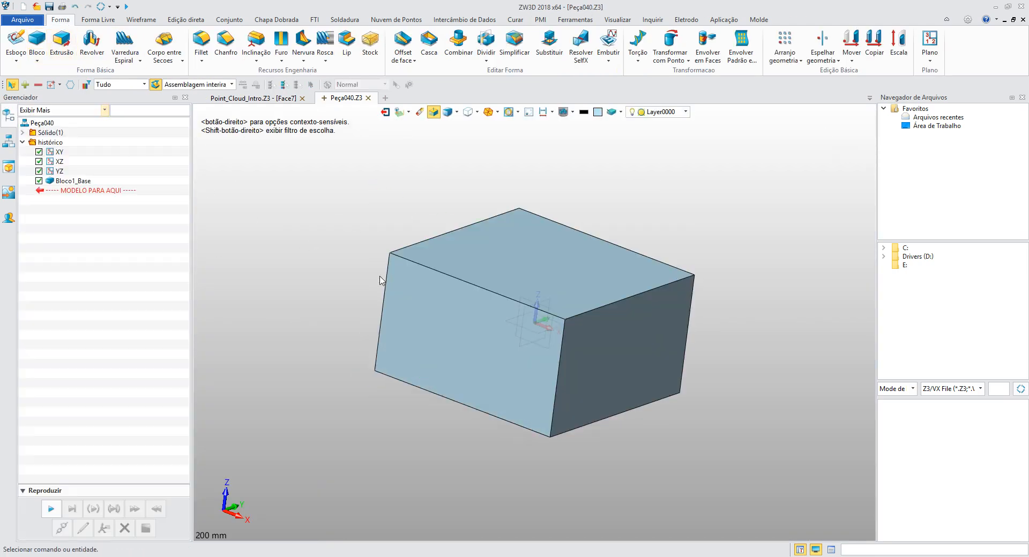
Step: Add a PMI Dimensão Rápida between an upper edge of the block and its adjoining side face, placing the text on the upper face
click(540, 19)
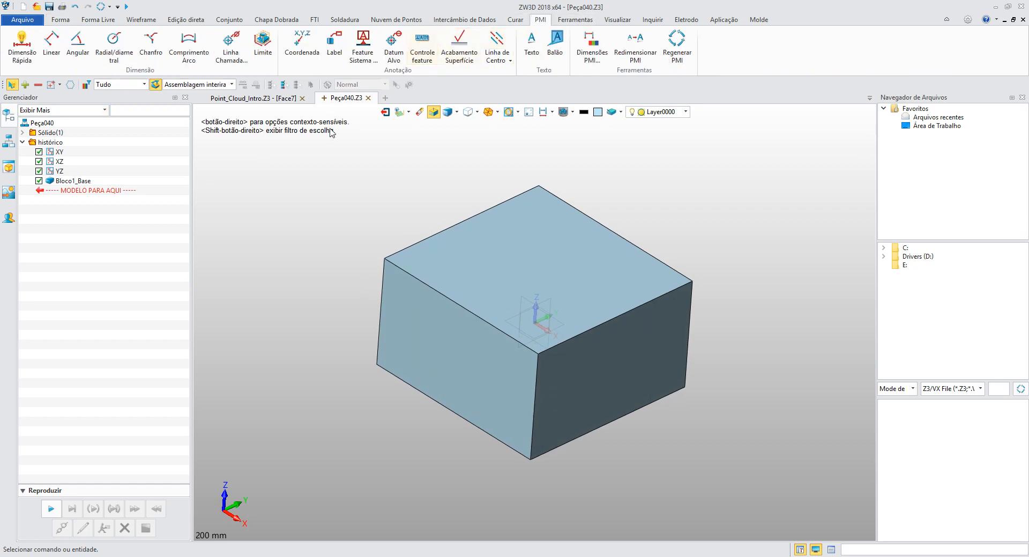
middle_drag(358, 197, 315, 208)
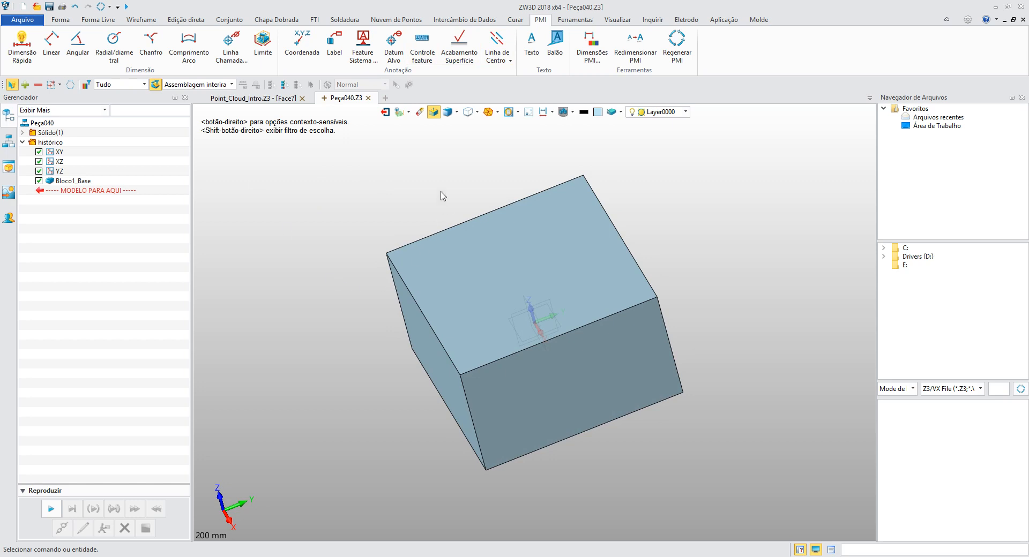
right_drag(298, 202, 339, 213)
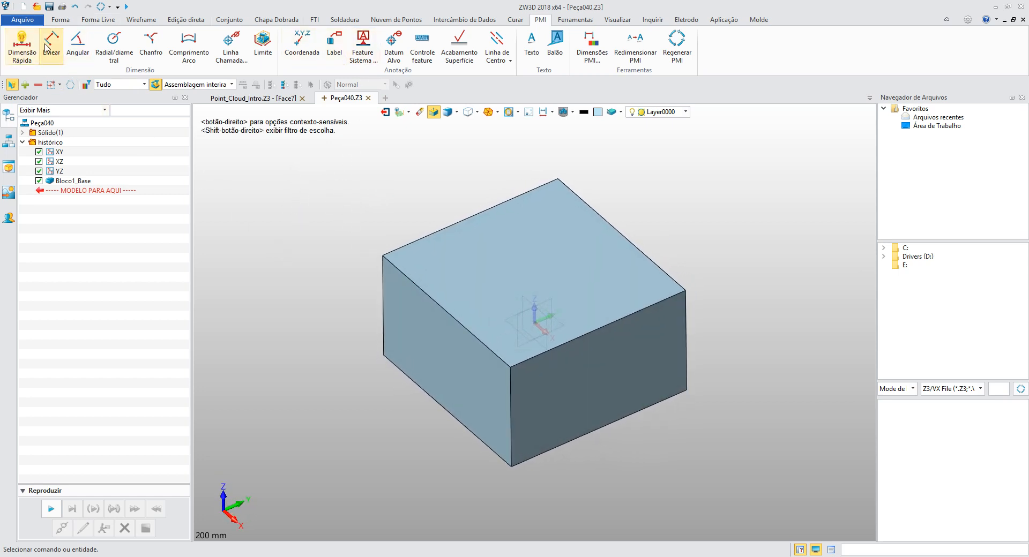
click(21, 47)
click(423, 291)
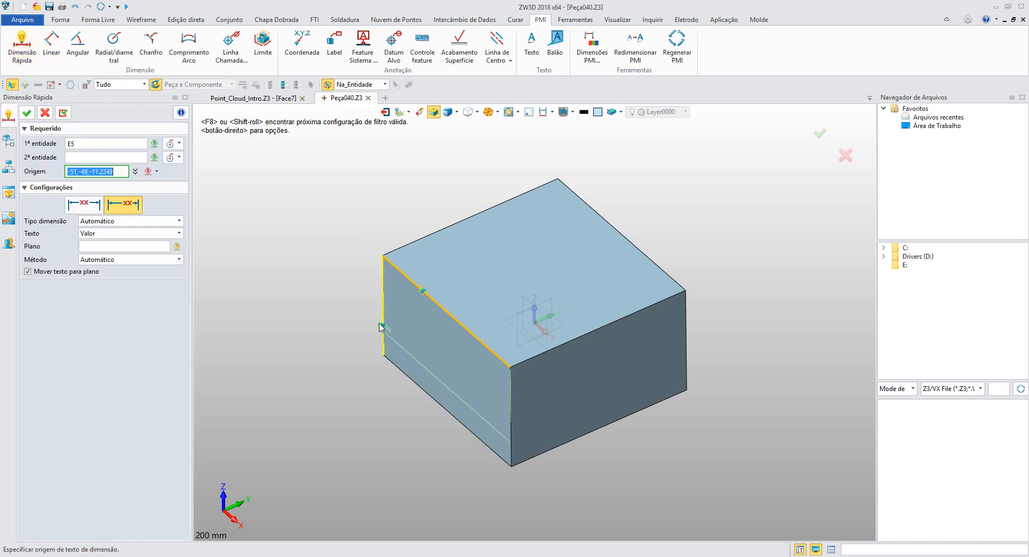
click(383, 299)
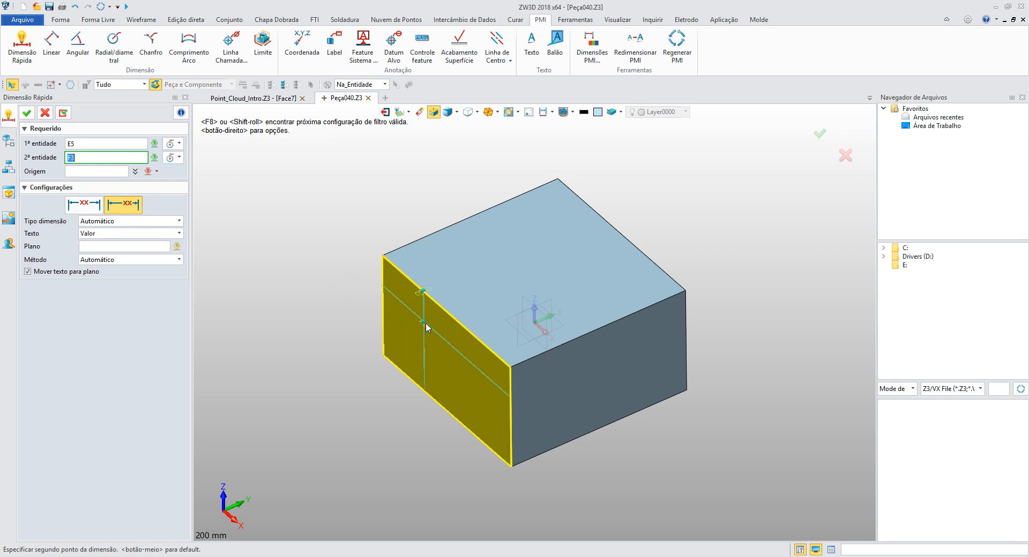
click(425, 325)
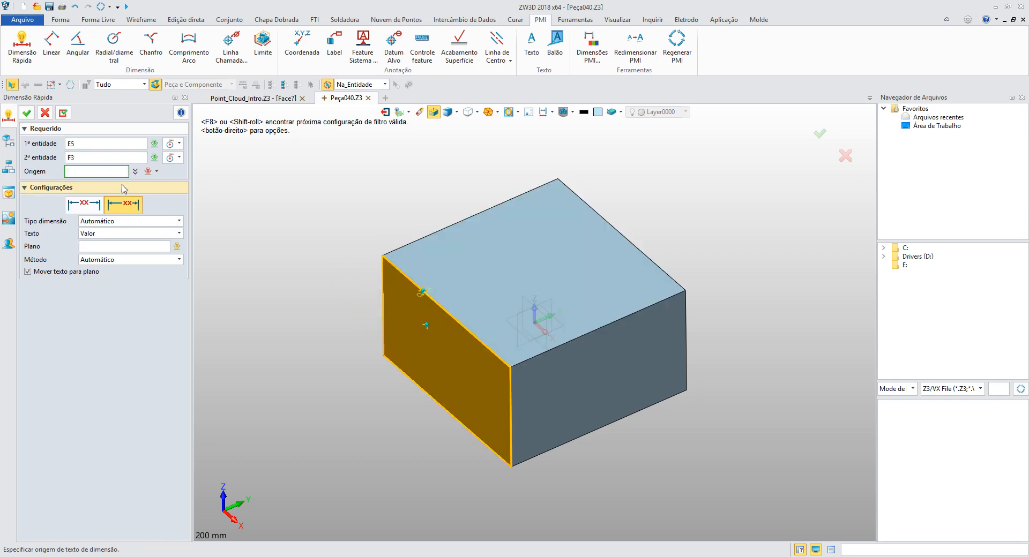
click(433, 260)
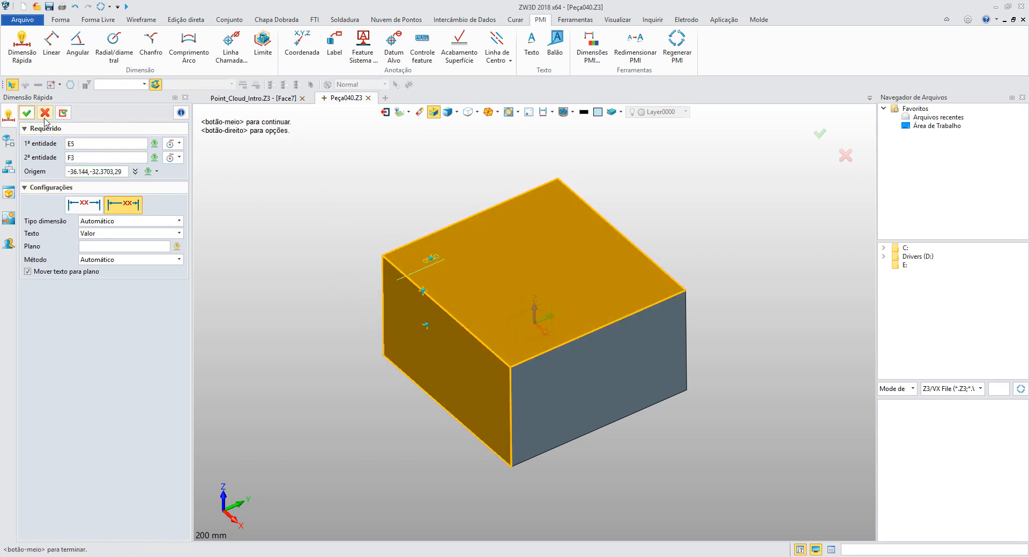
click(26, 114)
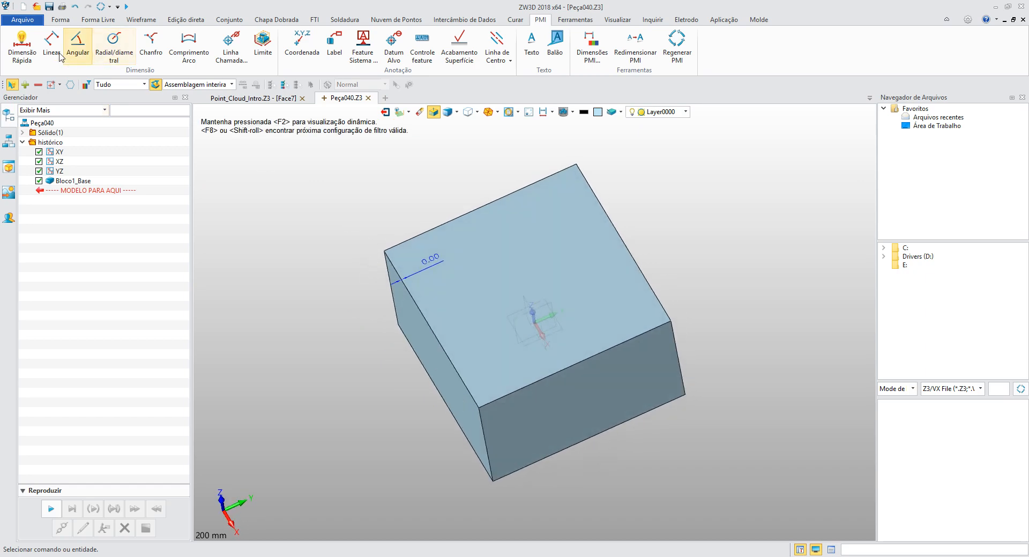
Step: Dimension the length of the upper face's rear edge with Dimensão Rápida, placing the text outside the block
click(27, 51)
click(505, 182)
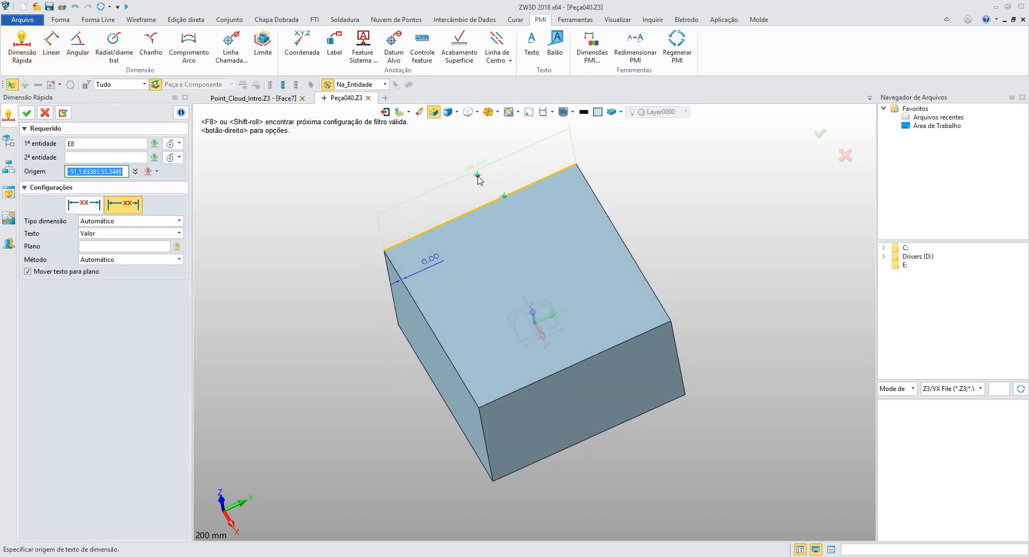
click(466, 183)
click(819, 133)
Step: Add a PMI Label without text, with its leader starting on the upper face's right edge near the rear corner and ending outside the block
middle_drag(686, 254, 665, 220)
right_drag(215, 151, 240, 162)
click(333, 47)
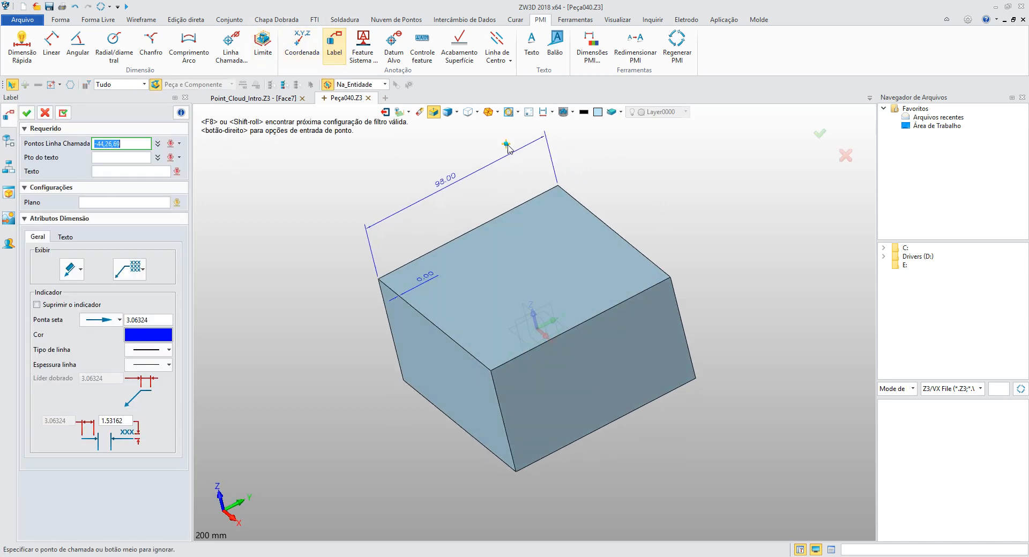
click(570, 194)
click(691, 166)
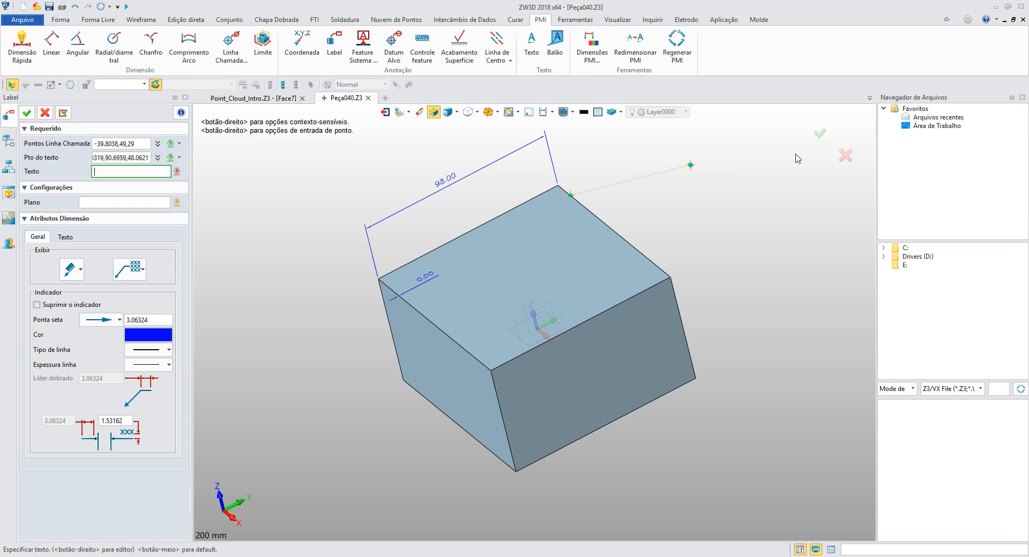
click(819, 133)
Step: Attach a PMI Balão reading "teste" to the upper face's front-right corner
right_drag(724, 206, 712, 221)
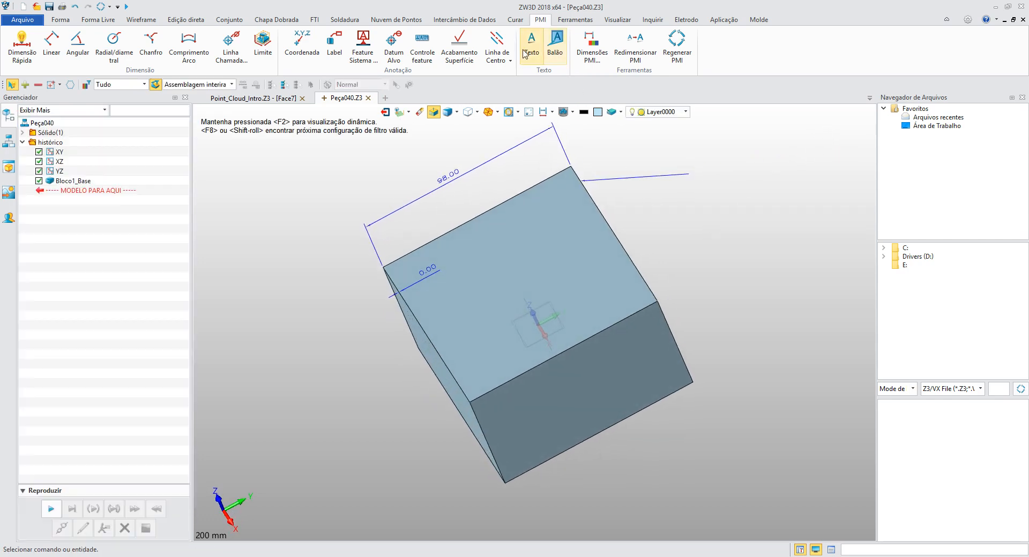
click(559, 46)
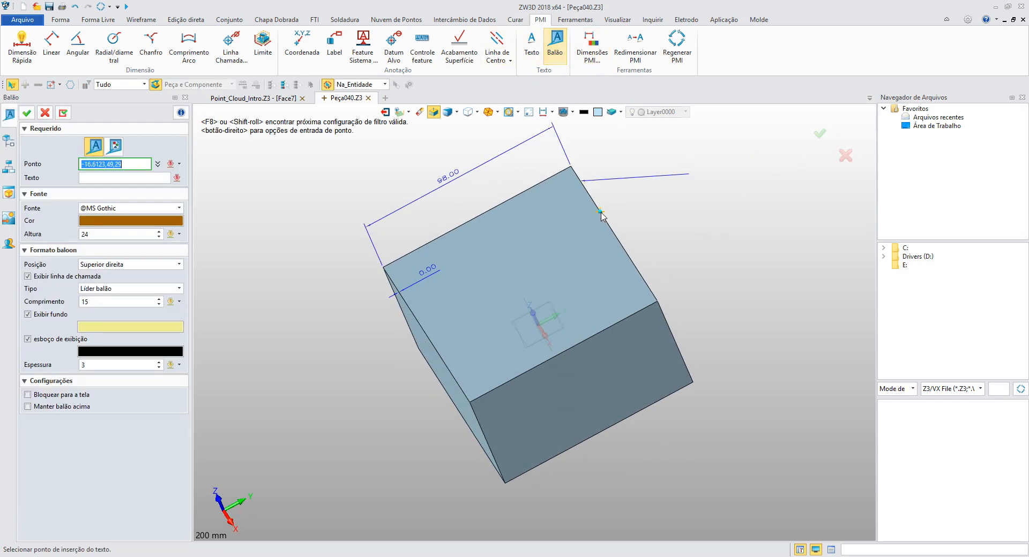
click(657, 302)
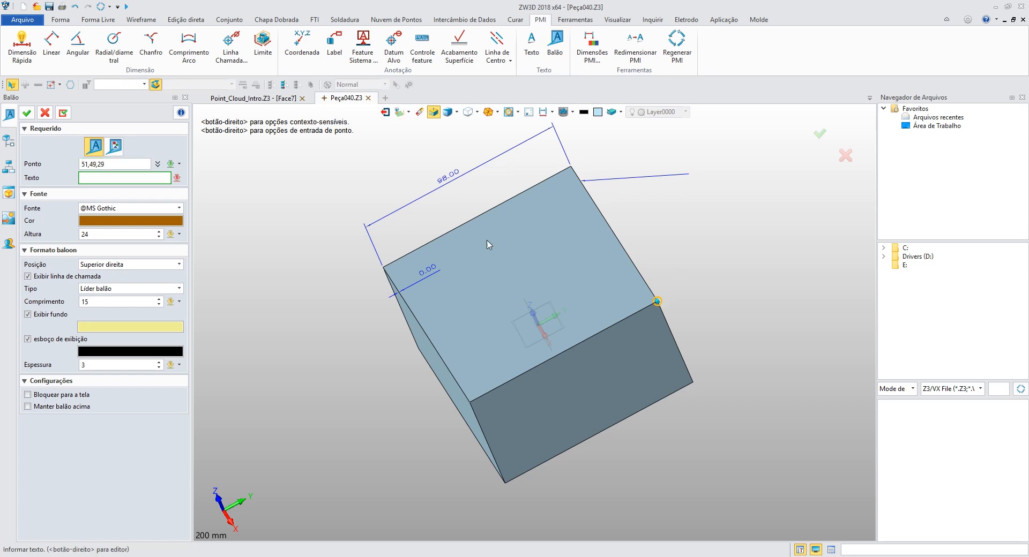
text(tes)
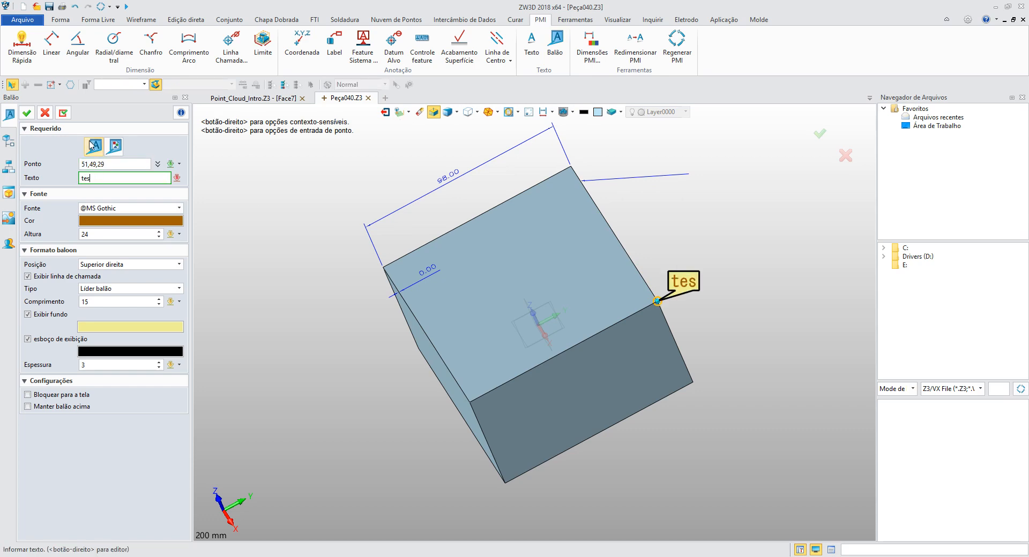
text(te)
click(819, 133)
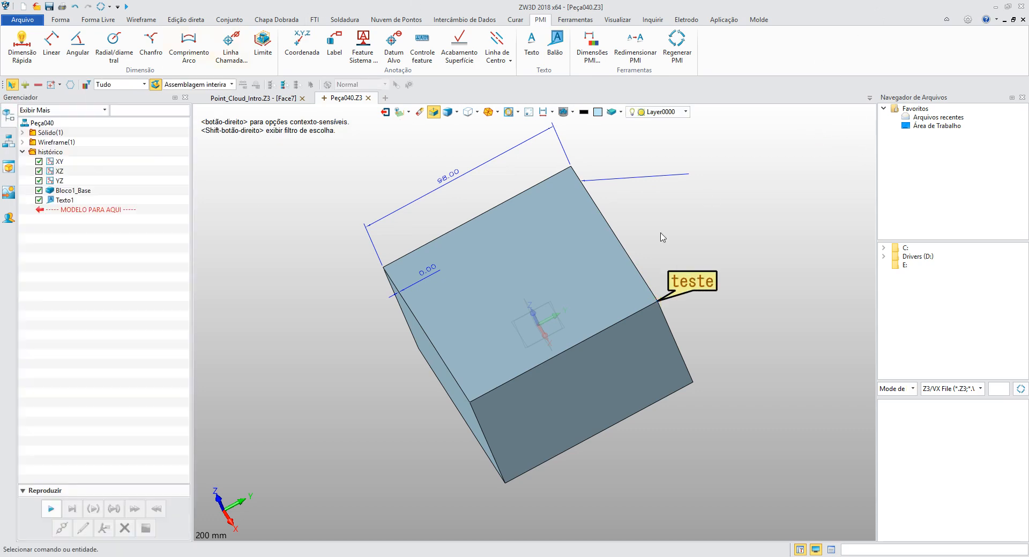
middle_drag(663, 237, 673, 257)
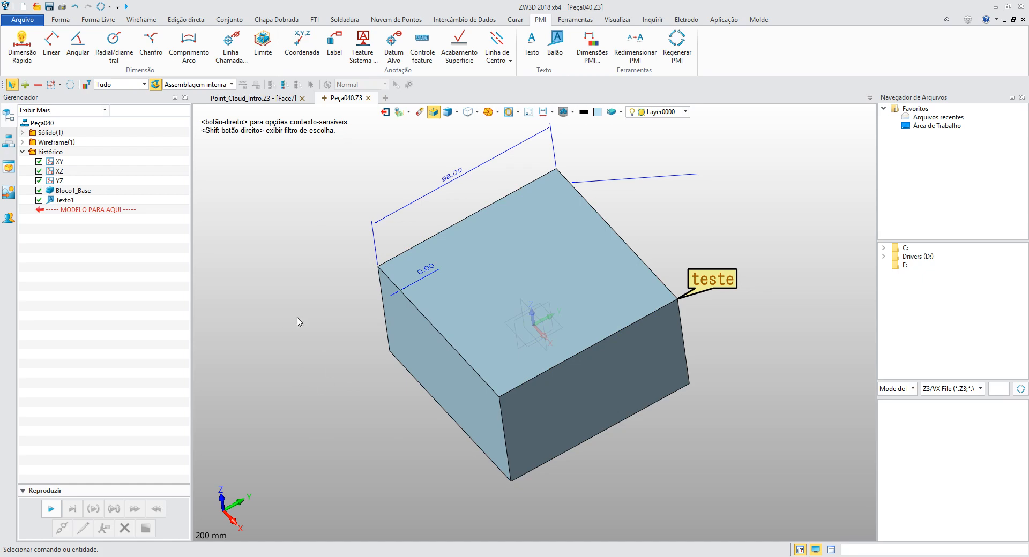
Step: Create a dimensioned Limite bounding box around the block, using type Por lado and 0 mm offsets
middle_drag(408, 310, 382, 334)
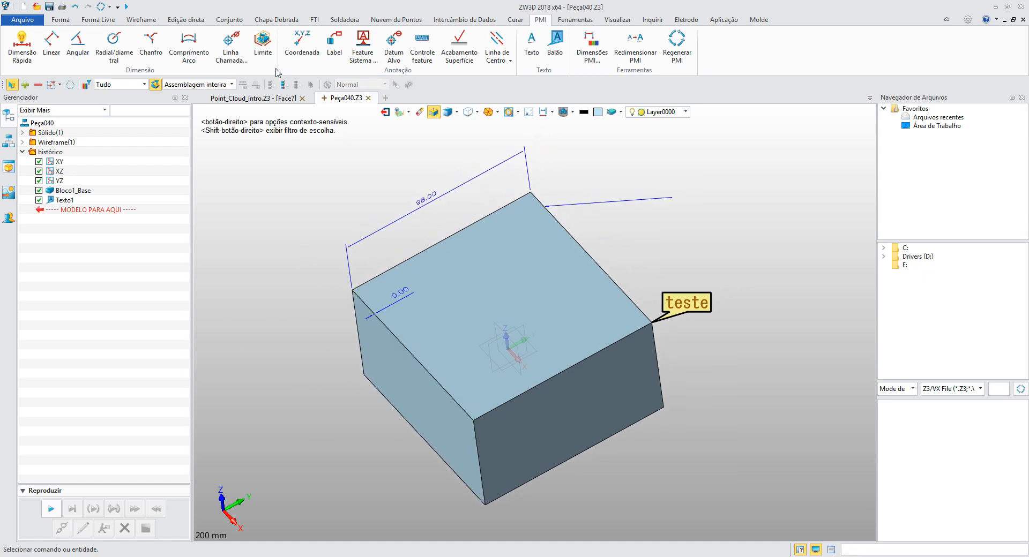
click(261, 52)
click(435, 320)
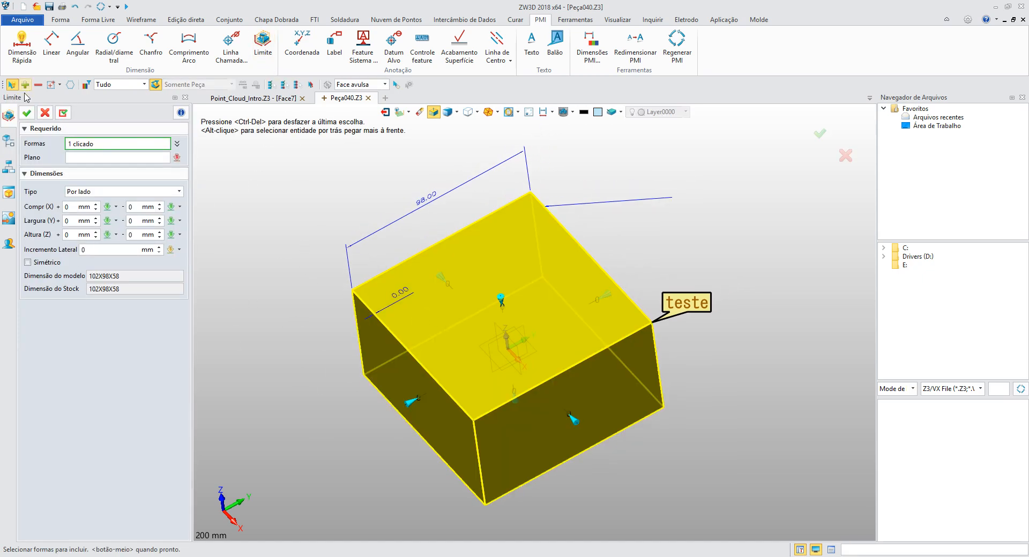
click(26, 113)
middle_drag(432, 340, 427, 323)
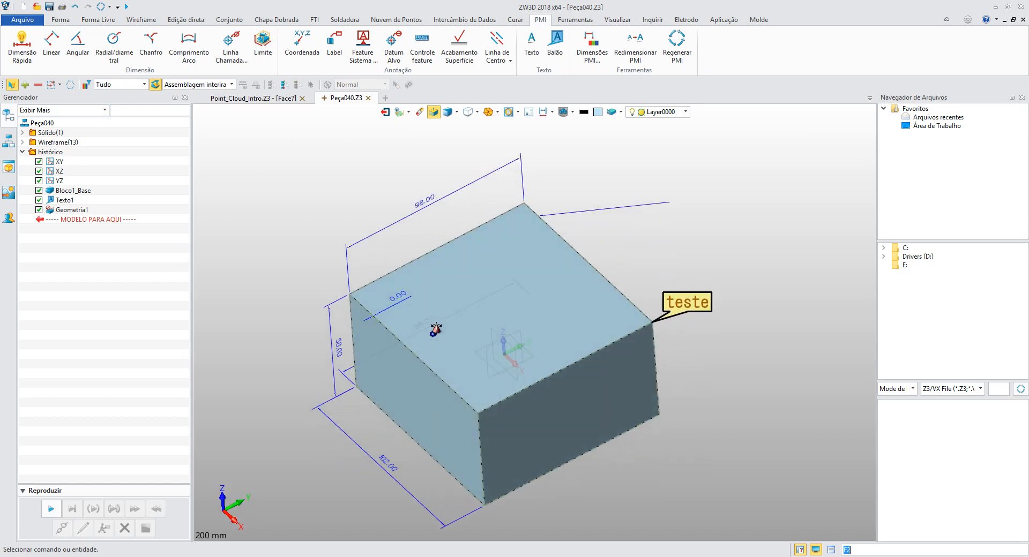
Step: Delete the bounding-box geometry and the "teste" balloon from the history
click(86, 210)
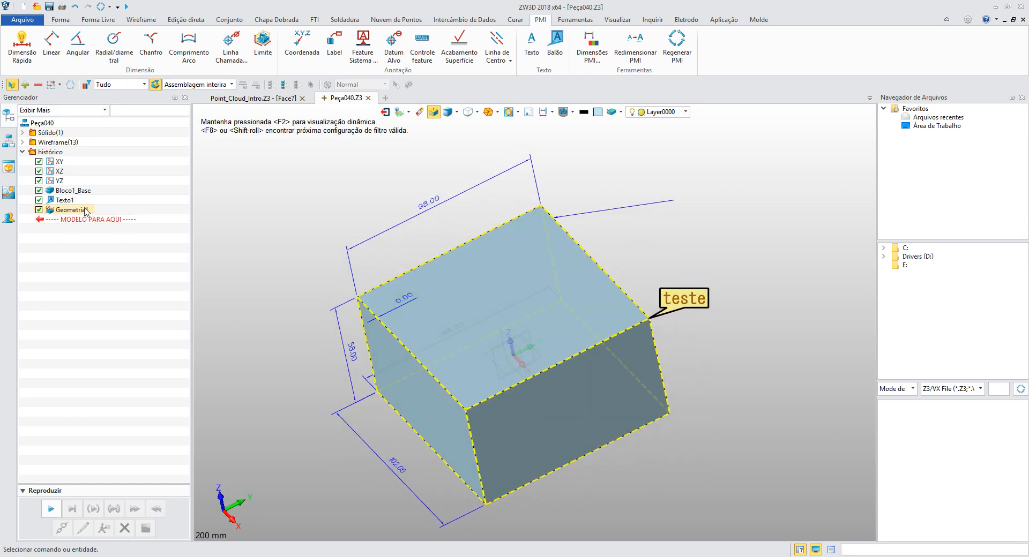
key(Delete)
click(81, 203)
key(Delete)
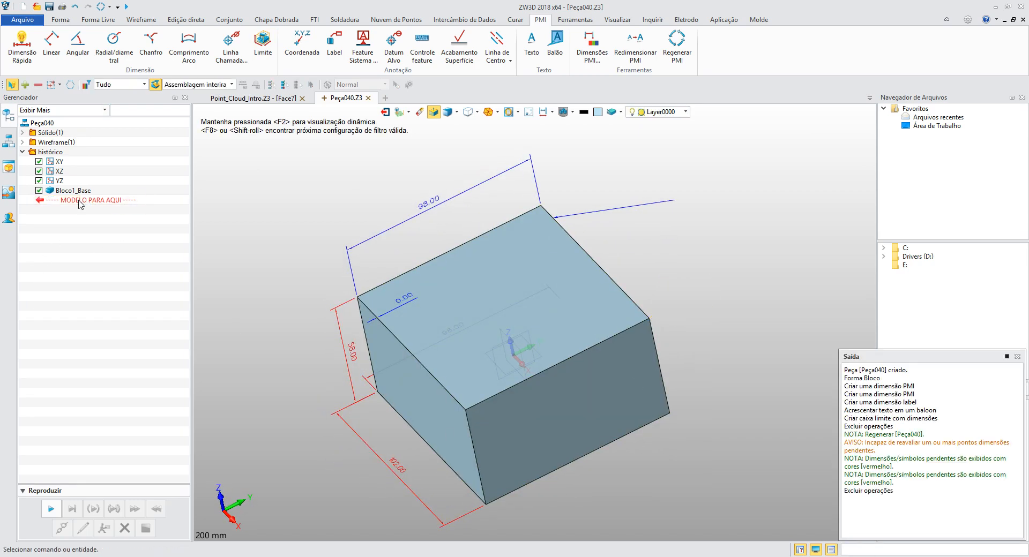
Step: Delete the length dimension of the upper face's rear edge and the three leftover bounding-box dimensions
click(412, 220)
key(Delete)
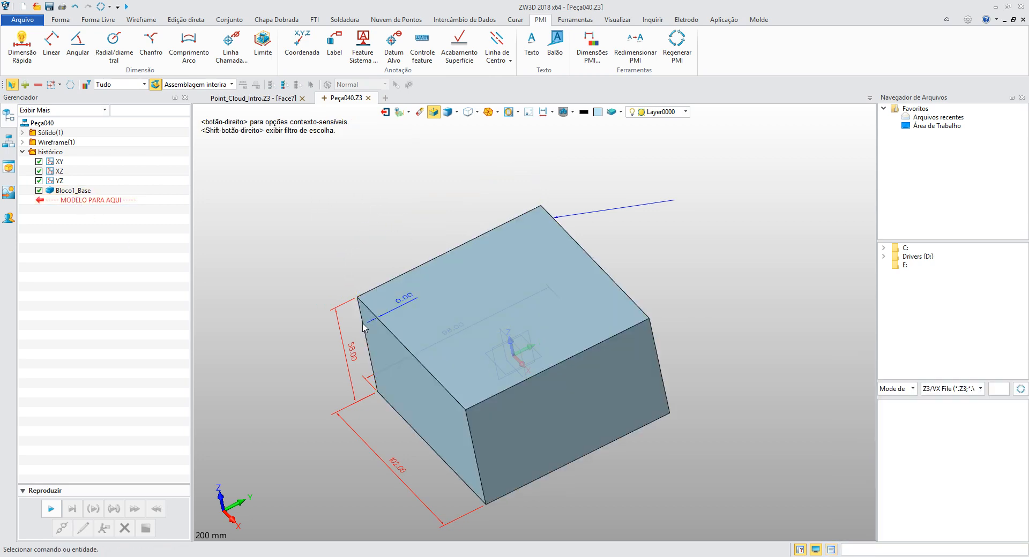
click(346, 352)
key(Delete)
click(364, 438)
key(Delete)
click(366, 382)
key(Delete)
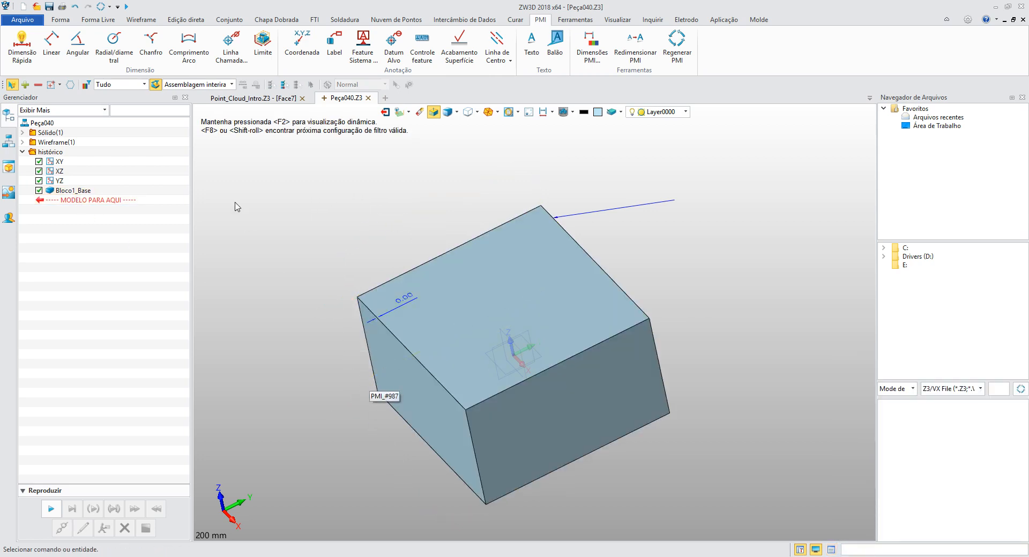
Step: Recreate the Limite bounding box with dimensions around the block, keeping all side offsets at 0 mm
click(263, 46)
click(493, 337)
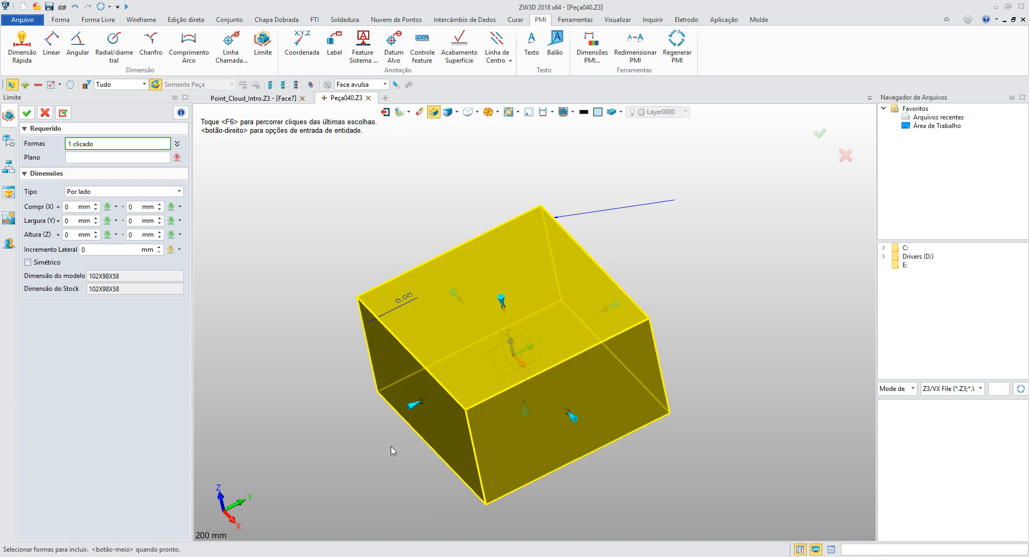
click(26, 113)
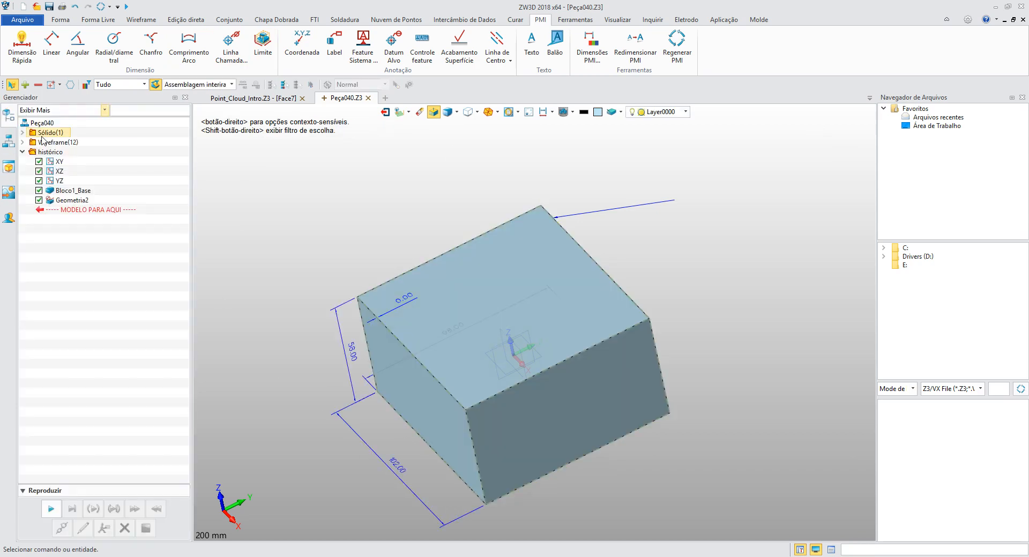
middle_drag(381, 316, 361, 340)
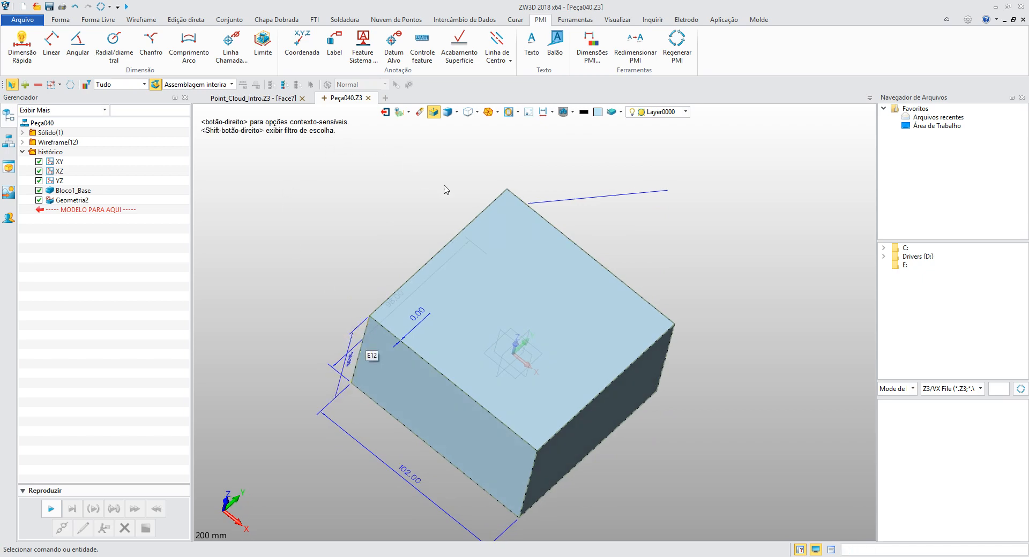
Step: Review the available Ferramentas, Visualizar and Inquirir commands
click(559, 20)
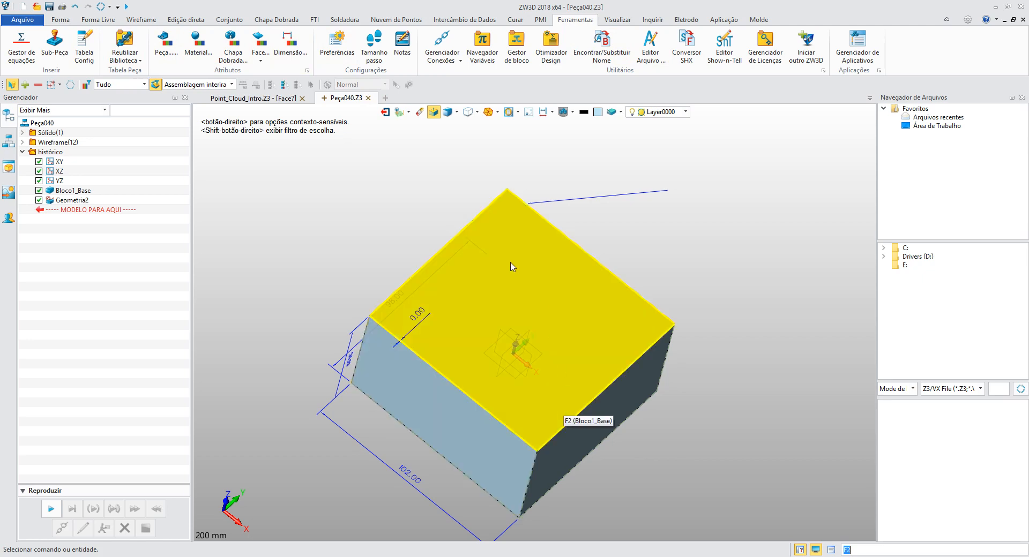
click(618, 20)
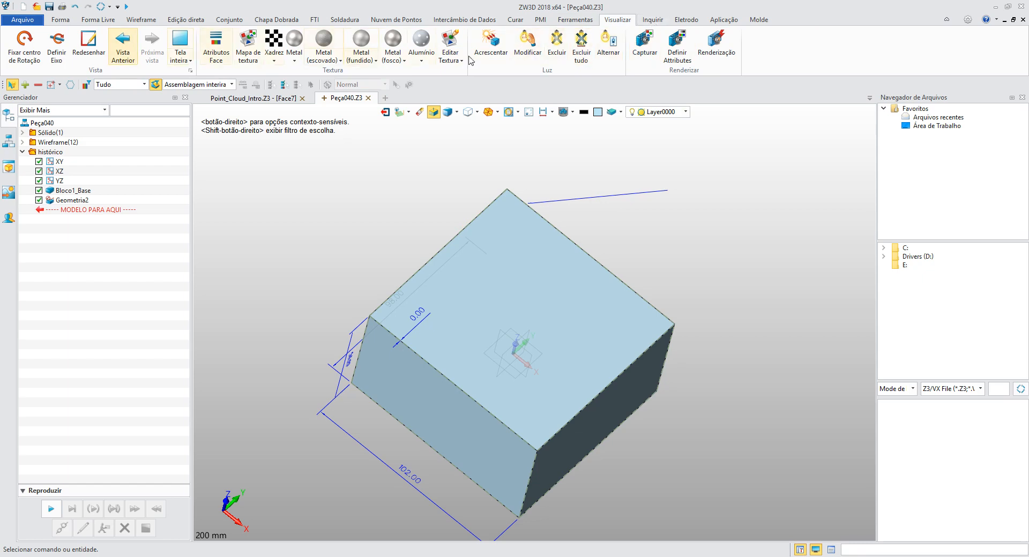
click(653, 20)
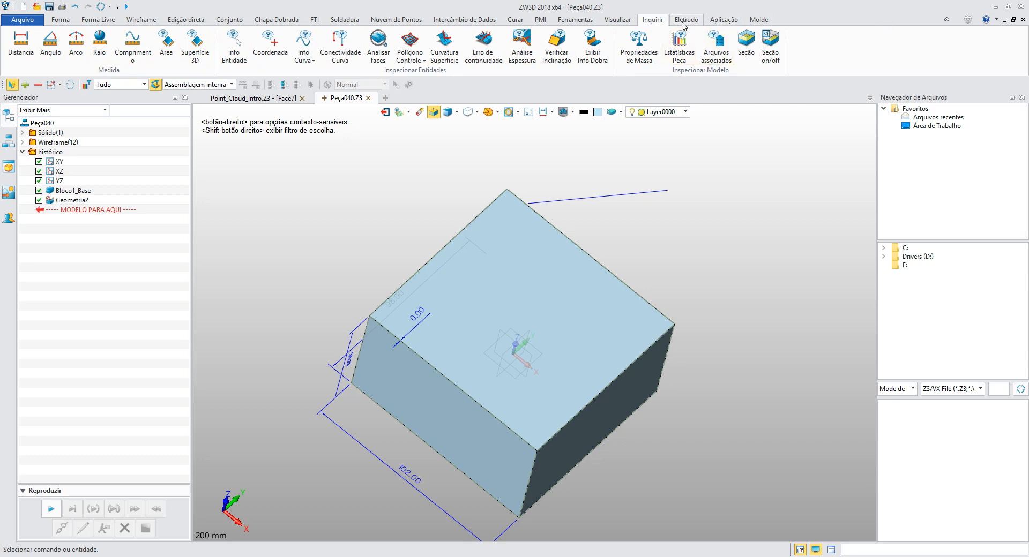
Step: Review the available Molde, Aplicação and Eletrodo commands
click(759, 19)
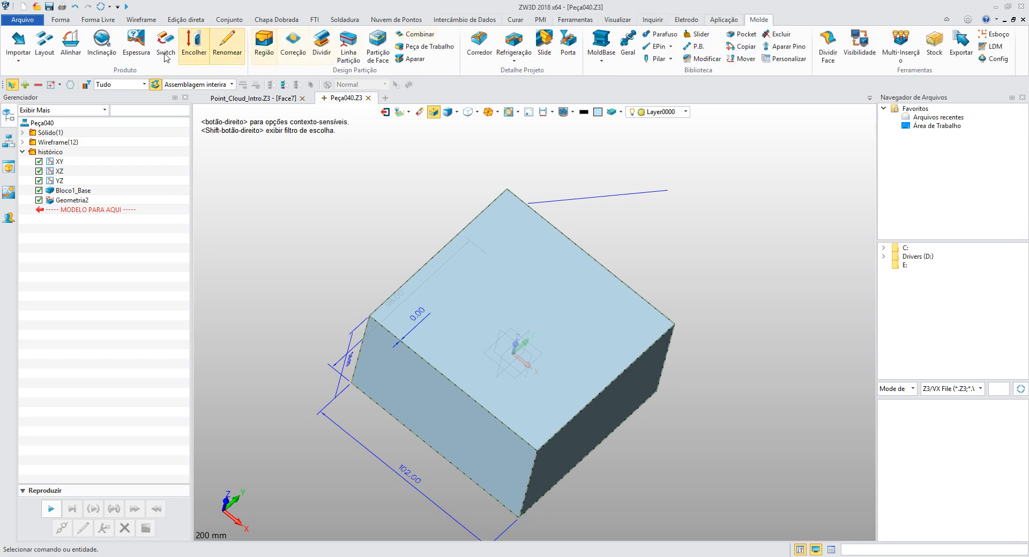
click(719, 21)
click(689, 19)
click(760, 20)
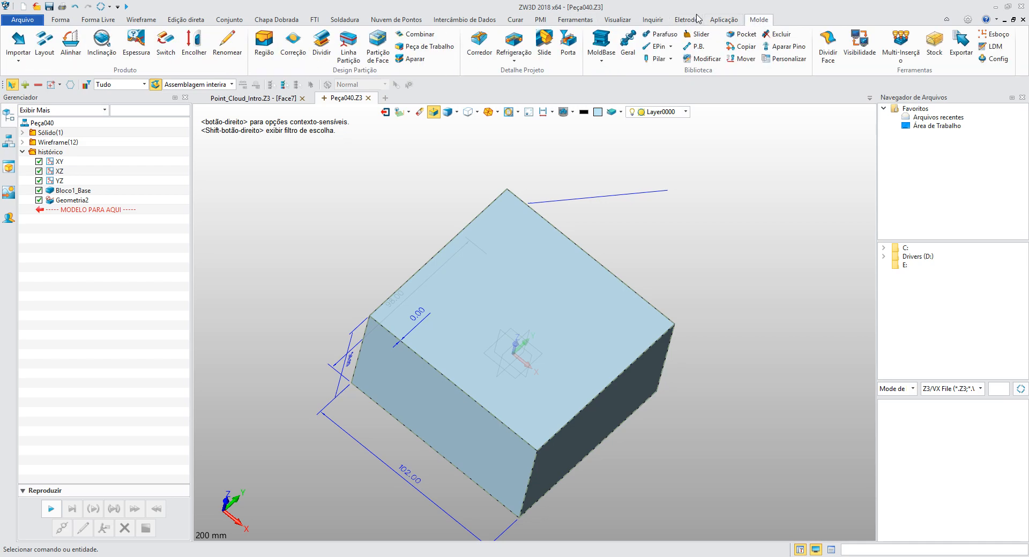
click(683, 21)
click(757, 20)
click(689, 20)
click(721, 20)
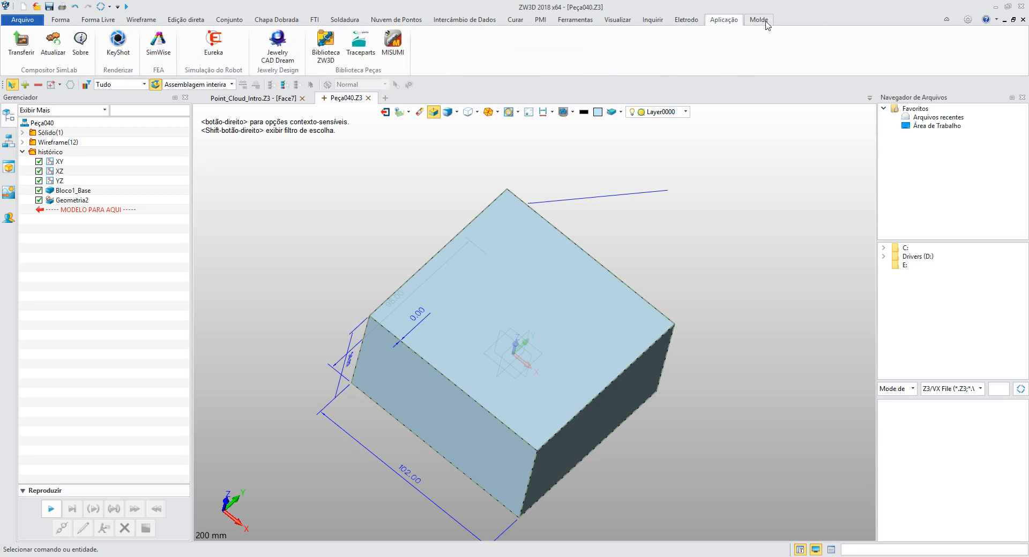
click(687, 20)
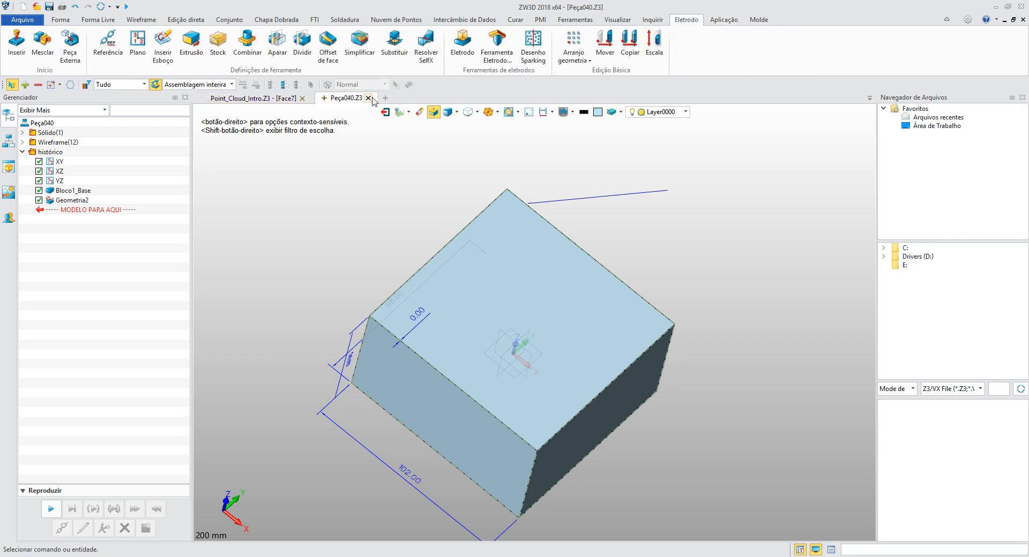
Step: Close the files Peça040.Z3 and Point_Cloud_Intro.Z3
click(369, 98)
click(538, 317)
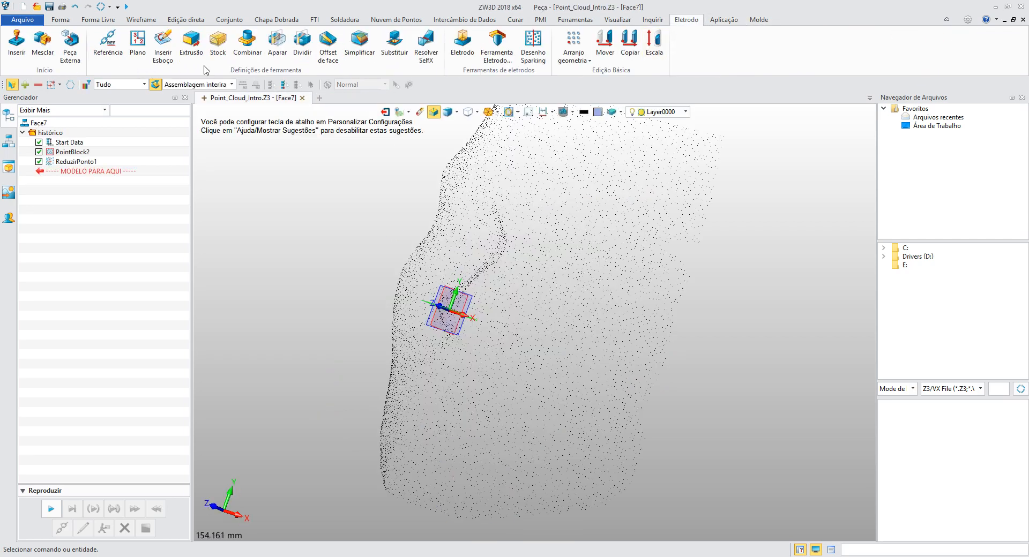
click(303, 98)
click(541, 317)
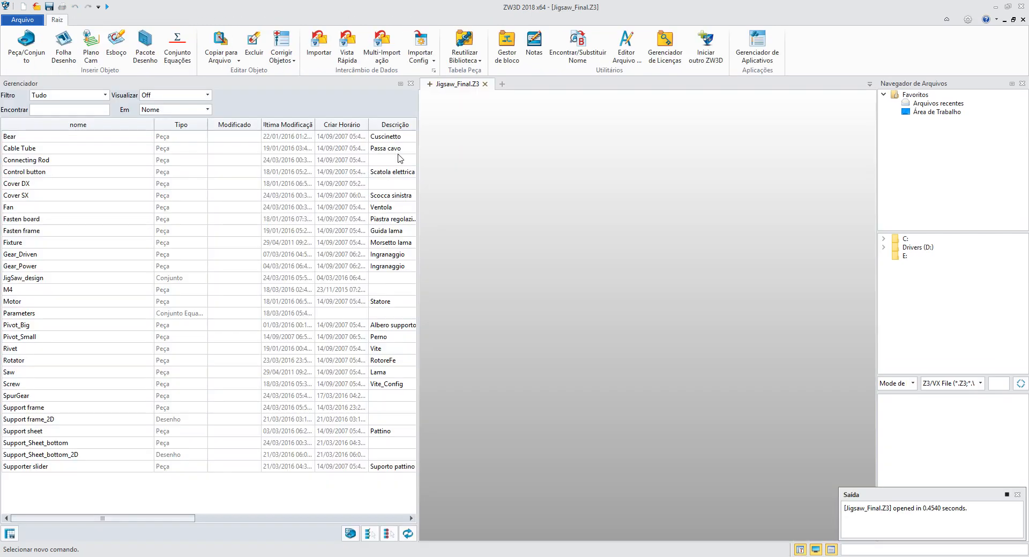
Step: Widen the object list to expose its columns up to Custo, and close and reopen Jigsaw_Final from the Apresentação ZW3D folder
drag(417, 143, 712, 195)
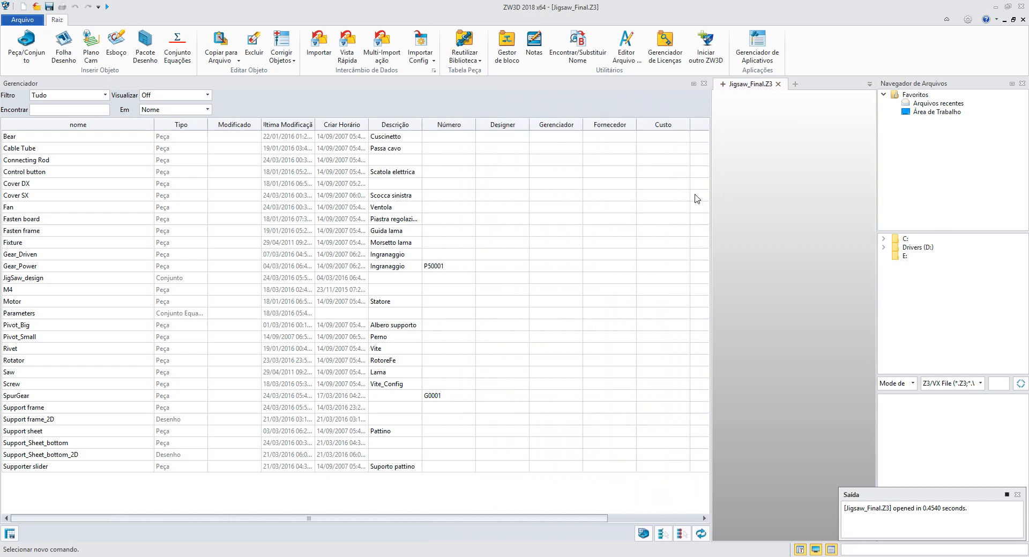
click(778, 85)
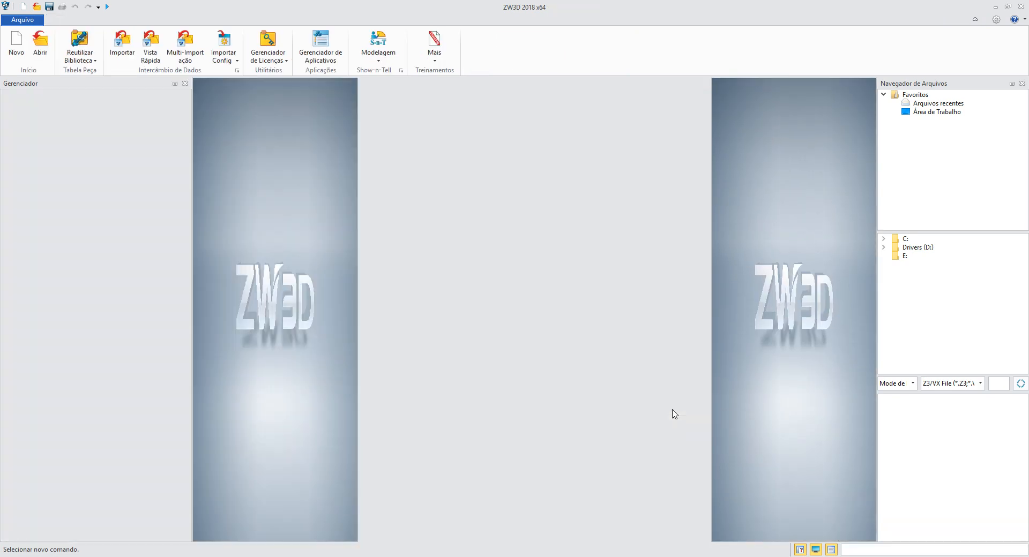
click(42, 48)
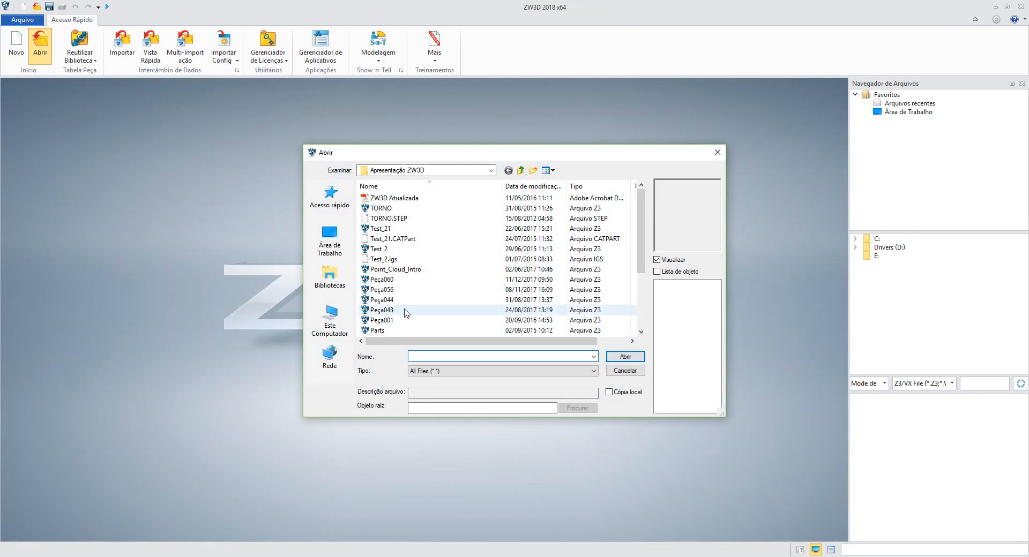
scroll(401, 308, down, 3)
click(395, 290)
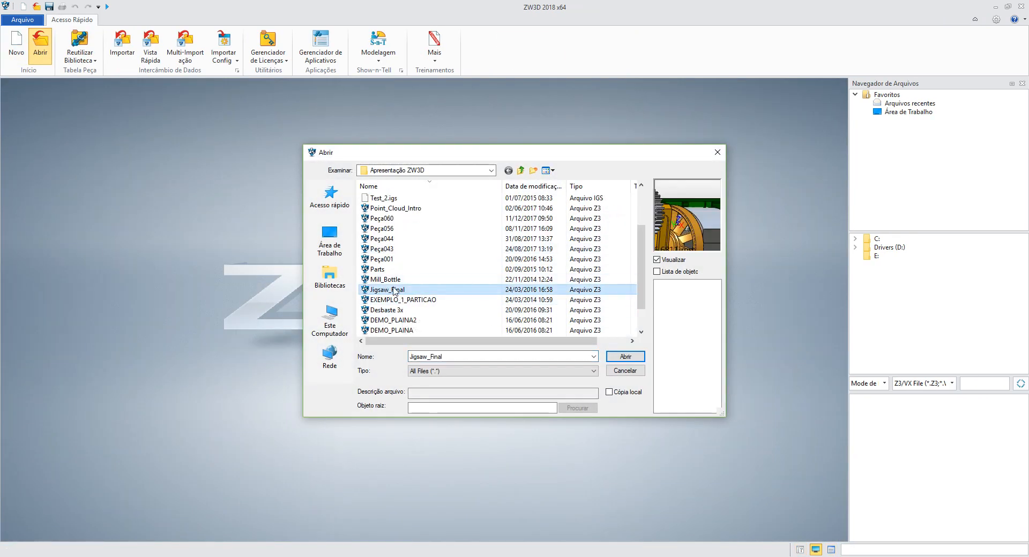
double_click(395, 290)
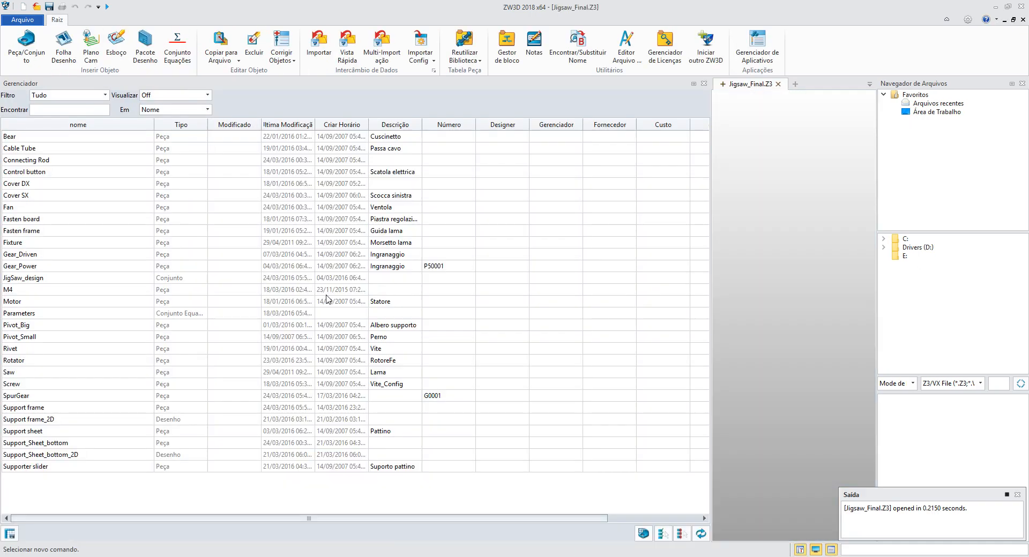
Step: Set the object preview to Gráfico and preview several root objects, including Parameters, Fasten board and Connecting Rod
click(206, 95)
click(205, 110)
click(32, 174)
click(25, 217)
click(22, 254)
click(15, 314)
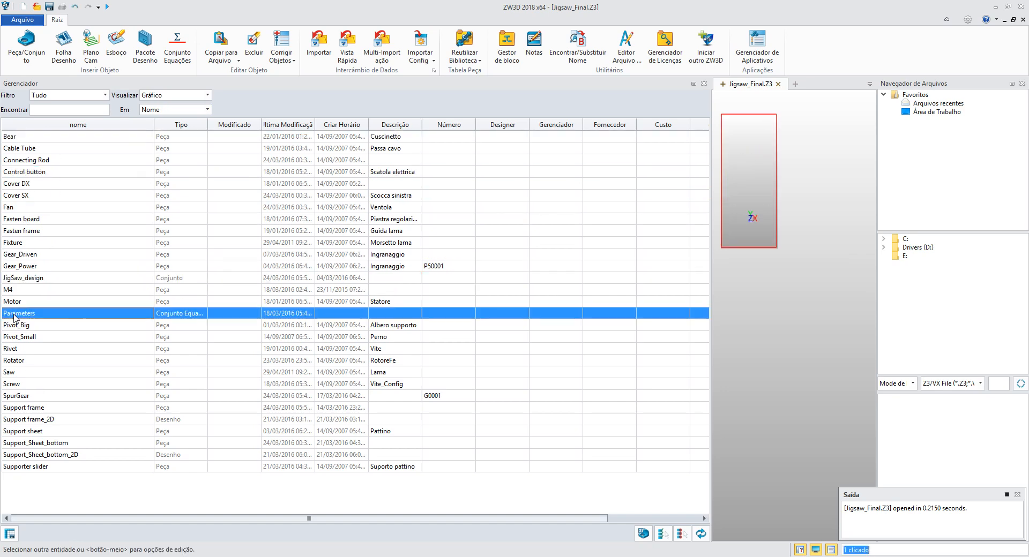
click(13, 350)
click(15, 373)
click(18, 257)
click(42, 220)
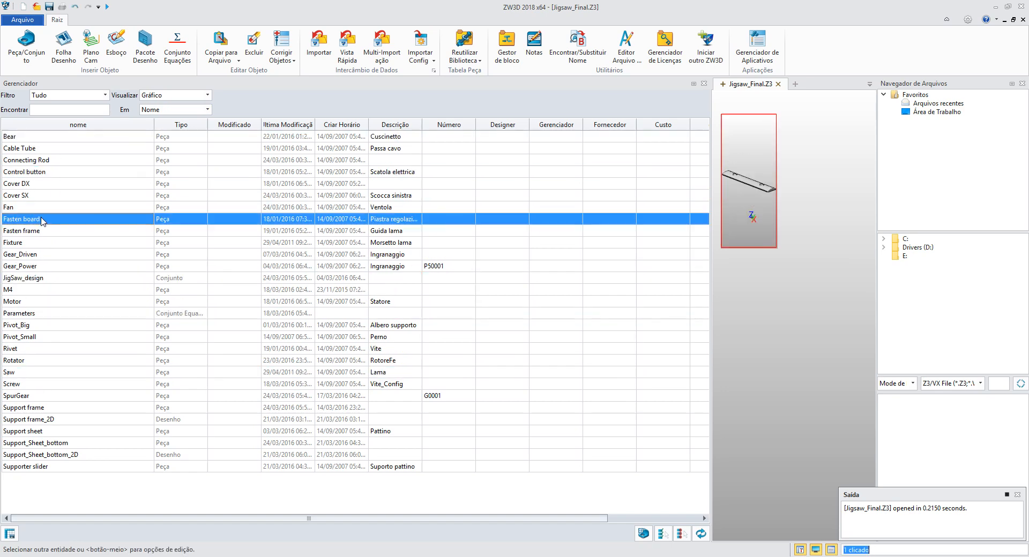
click(36, 162)
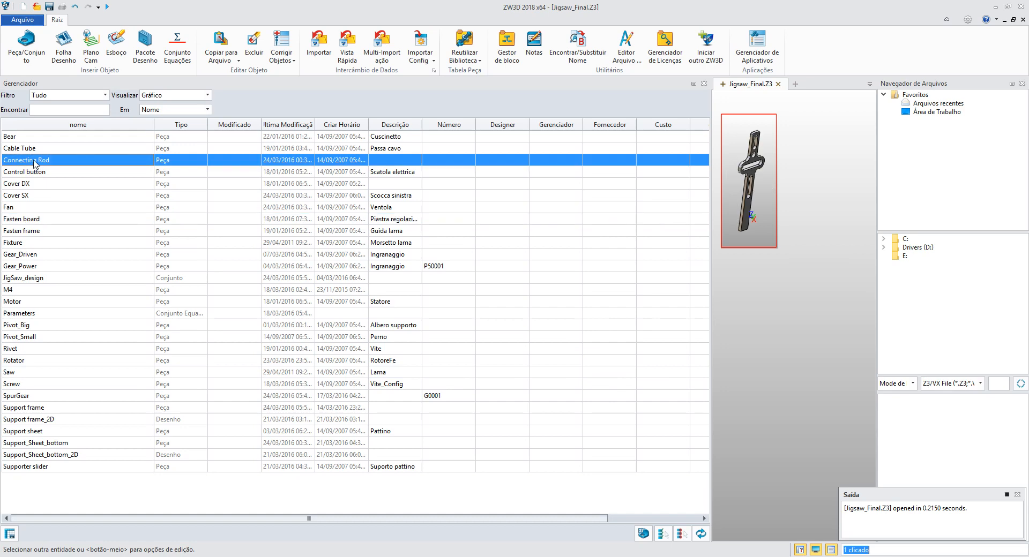
Step: Preview further root objects of Jigsaw_Final, including Cover SX, Fasten frame, JigSaw_design, Parameters and Cover DX
click(13, 150)
click(13, 196)
click(16, 231)
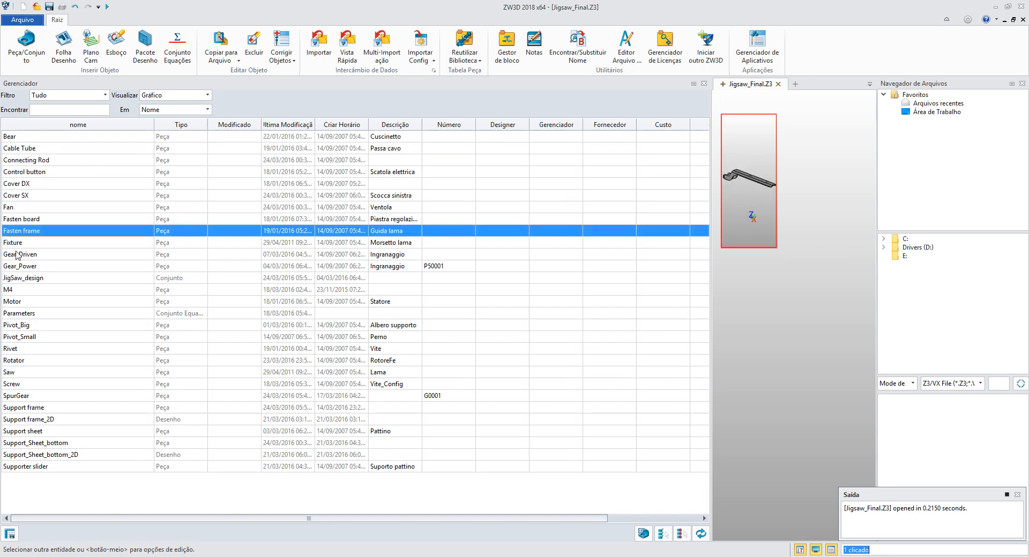
click(22, 279)
click(22, 316)
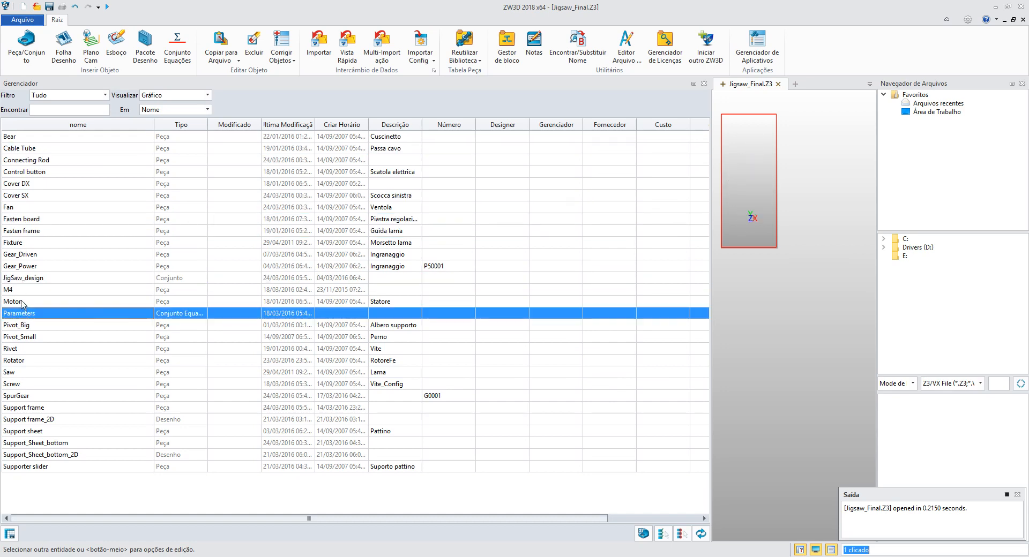
click(25, 185)
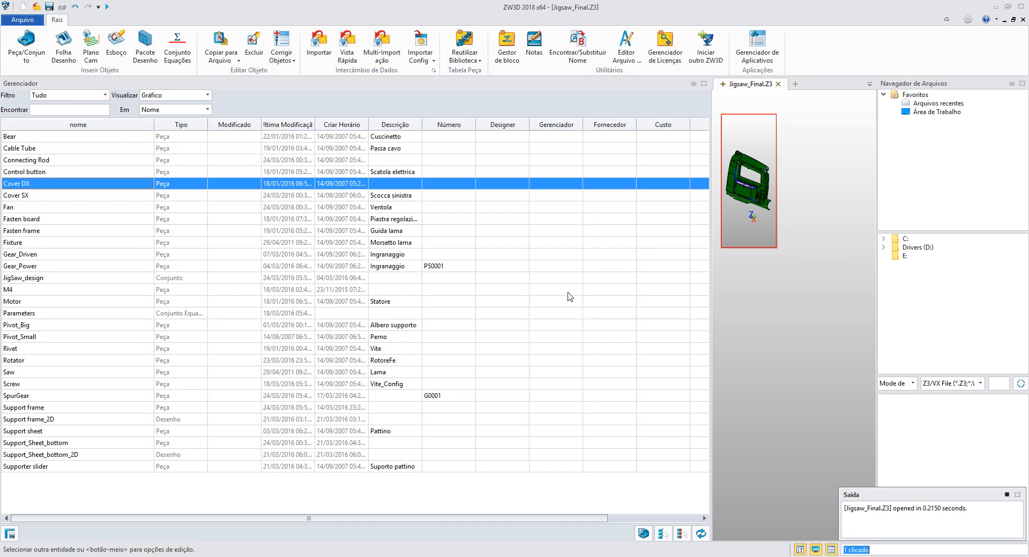
Step: Preview Pivot_Big, Saw, Support sheet, Support_Sheet_bottom_2D and Supporter slider, ending with Parameters and the JigSaw_design assembly
click(18, 325)
click(19, 371)
click(27, 431)
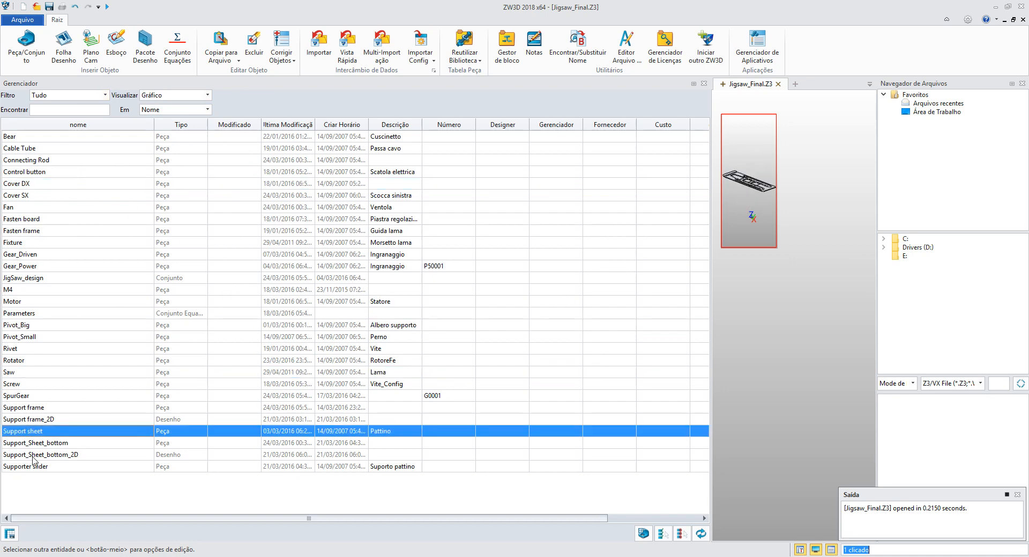
click(34, 456)
click(27, 467)
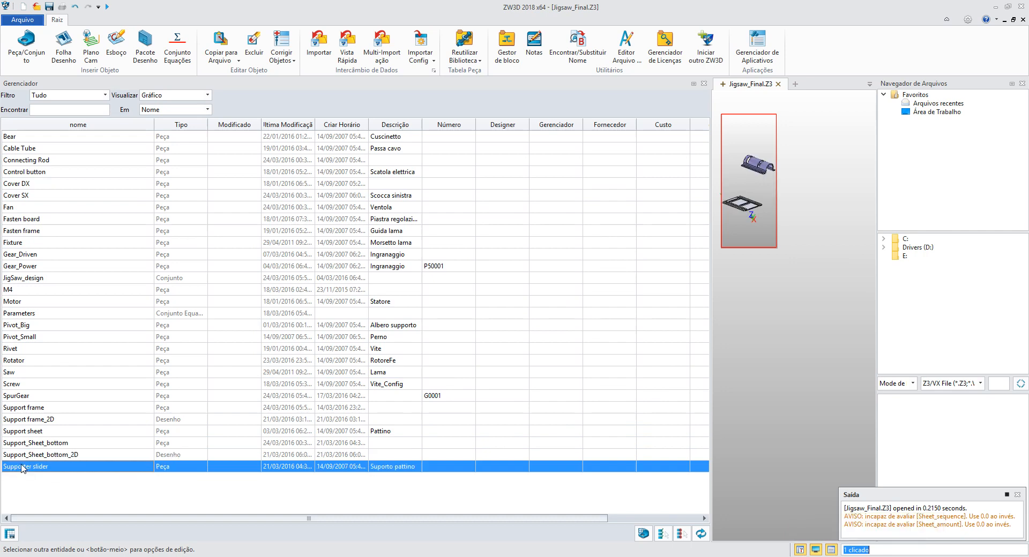
click(19, 432)
click(21, 314)
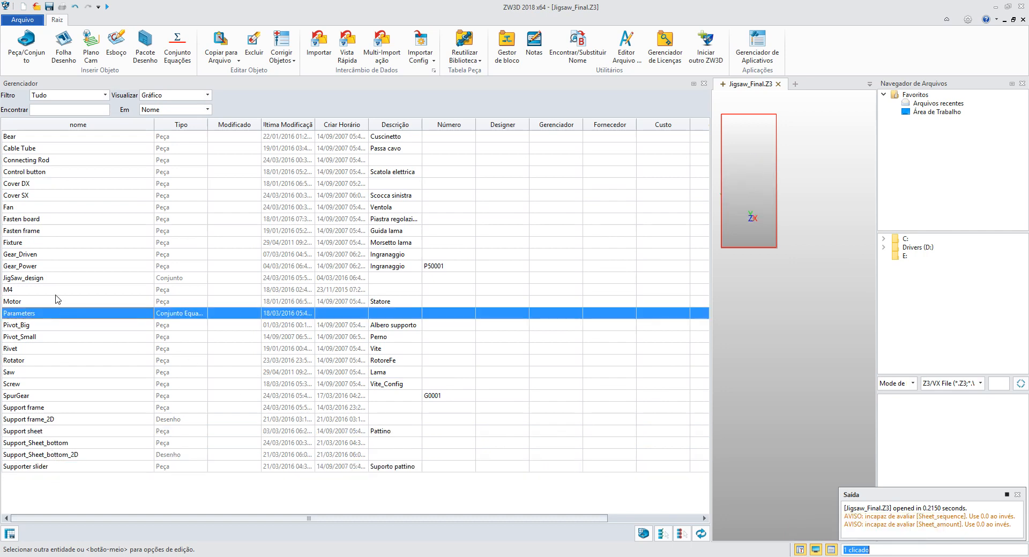
click(56, 277)
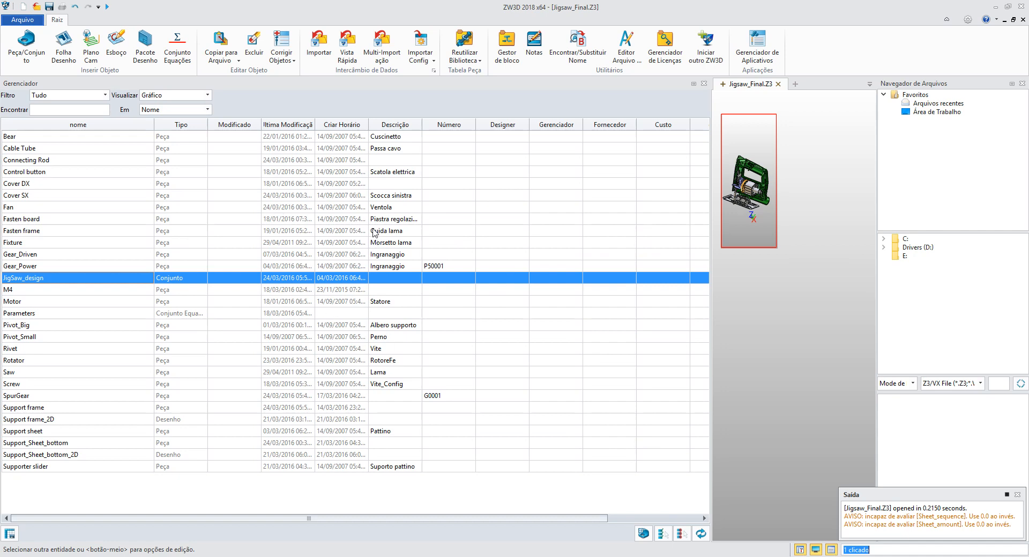
Step: Open the JigSaw_design assembly and examine its internal mechanism from different angles
double_click(132, 278)
middle_drag(279, 300, 621, 358)
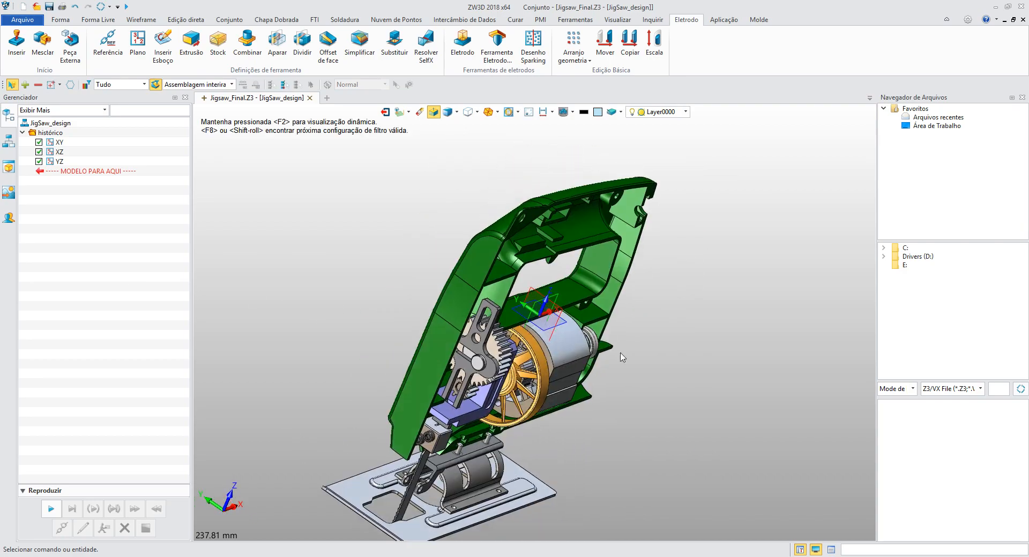
right_drag(621, 357, 441, 344)
middle_drag(440, 344, 445, 252)
right_drag(444, 252, 368, 304)
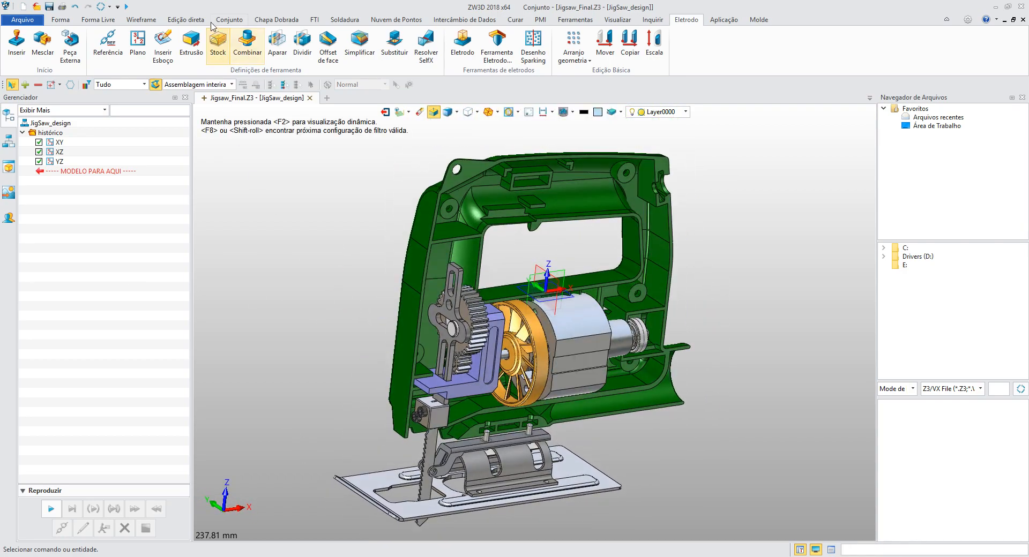
Step: Inspect the constraint status of the JigSaw_design components and close the report
click(228, 20)
click(324, 47)
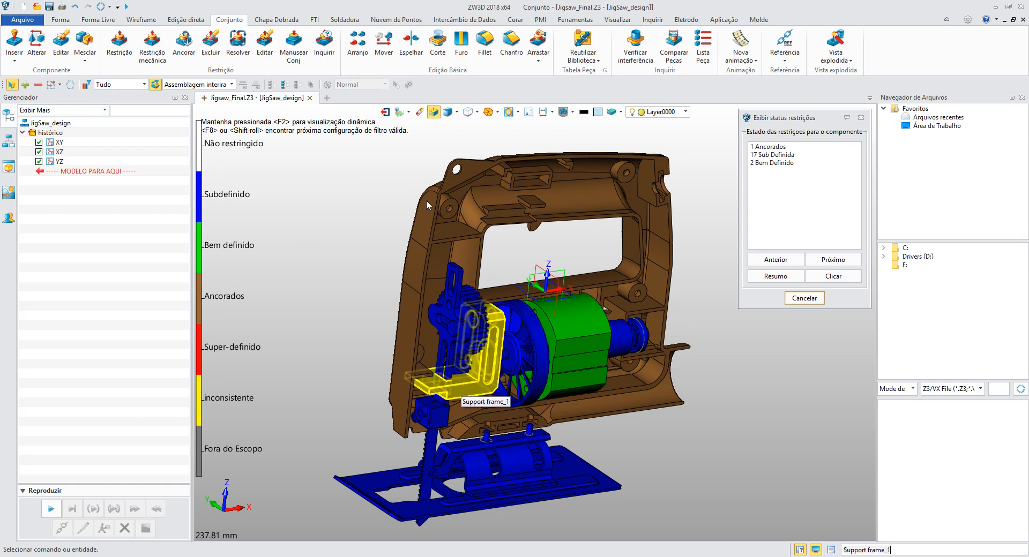
click(804, 298)
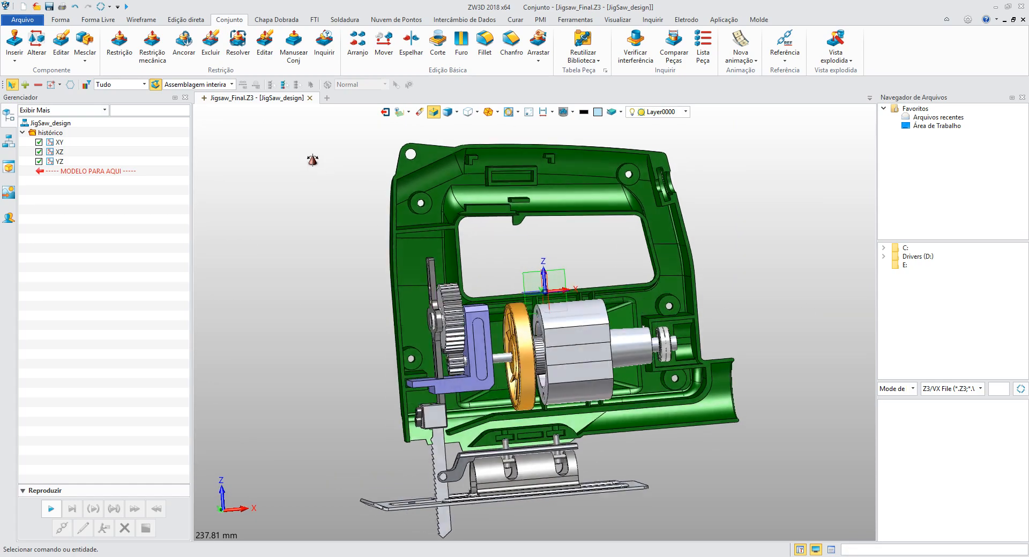
Step: Try moving the large gear with the Arrastar command to test the saw mechanism's motion, without keeping the move
middle_drag(330, 249, 421, 351)
middle_drag(369, 286, 287, 229)
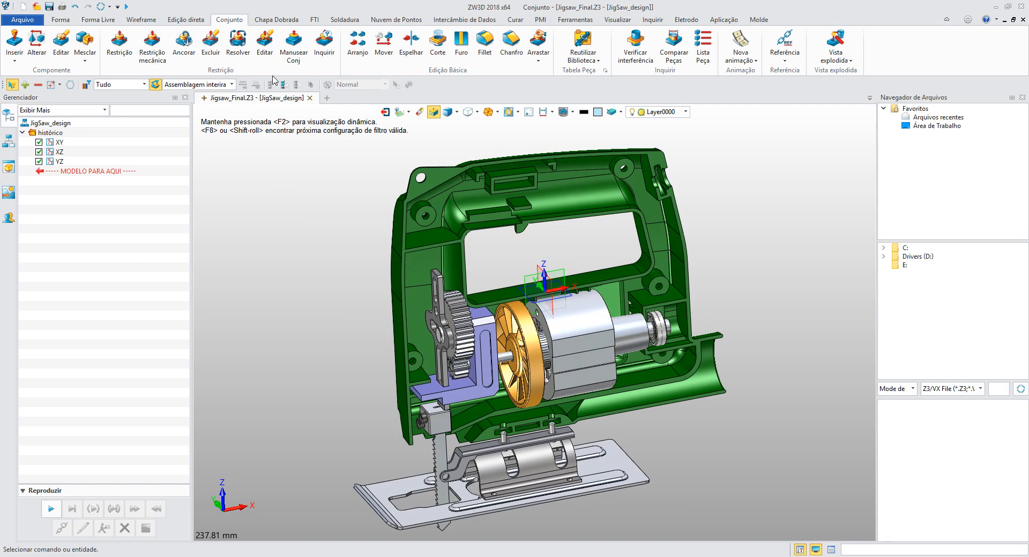
click(537, 46)
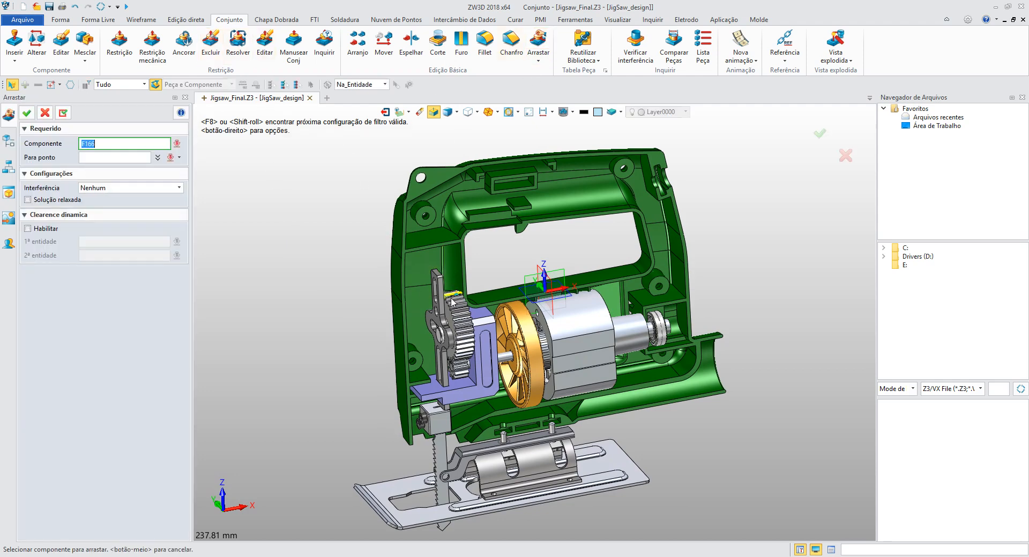
click(456, 314)
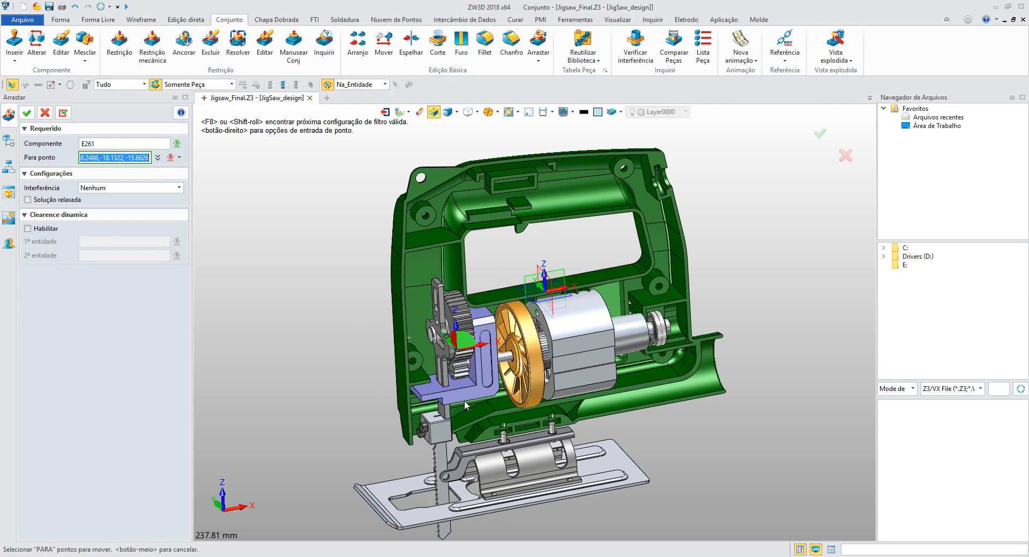
click(846, 155)
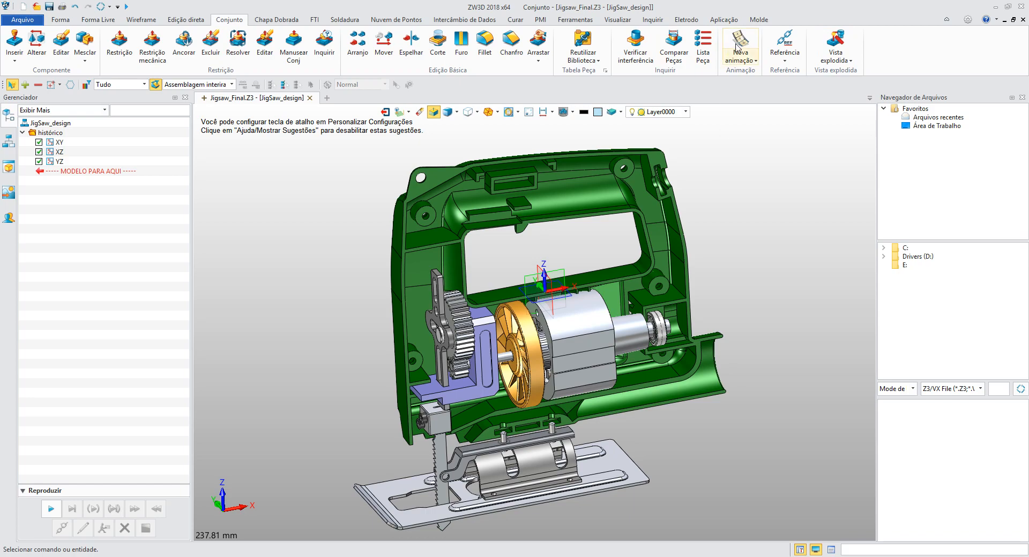
right_drag(537, 161, 540, 167)
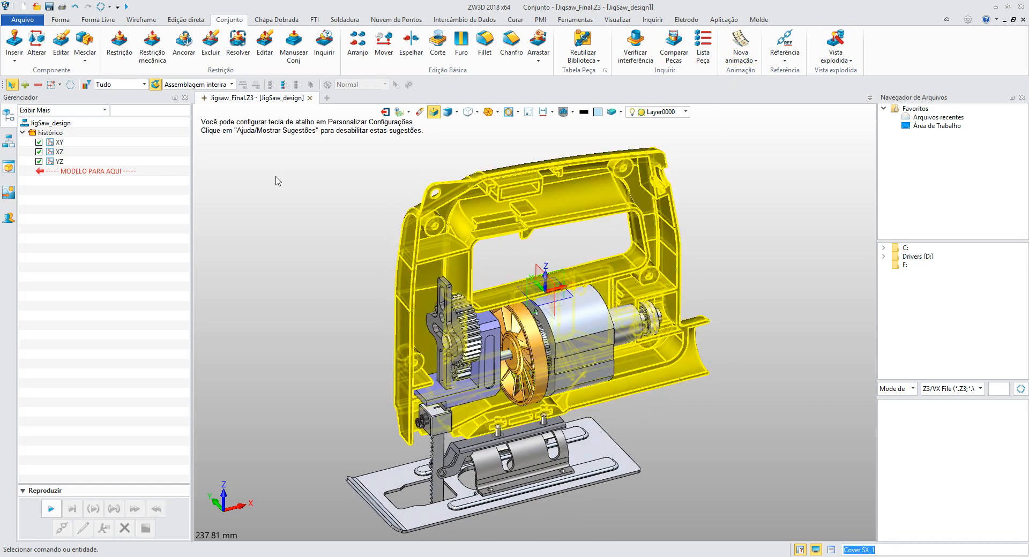
right_drag(275, 177, 313, 177)
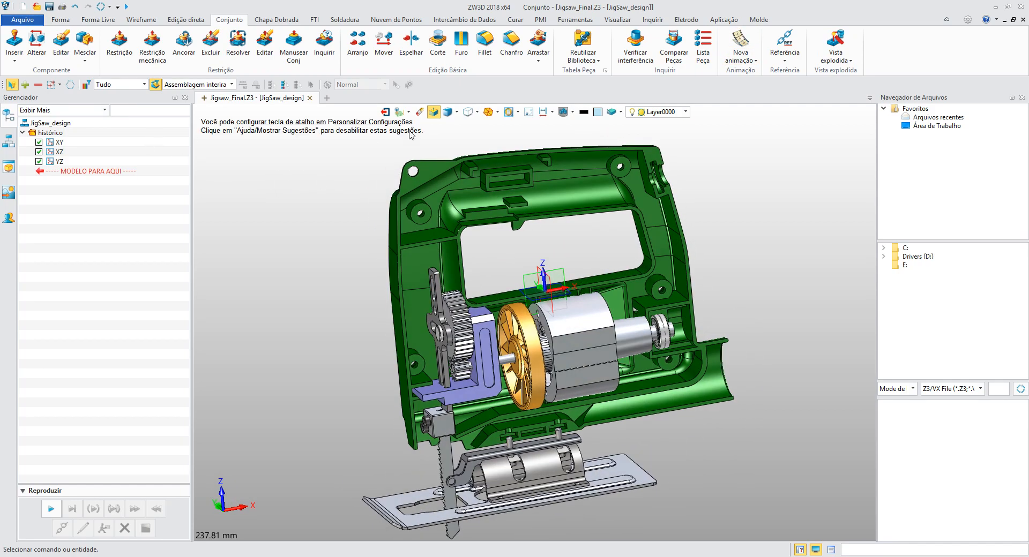
Step: Return to the root object list, preview Parameters and Gear_Power, and open Gear_Driven to inspect its solid and history
click(385, 111)
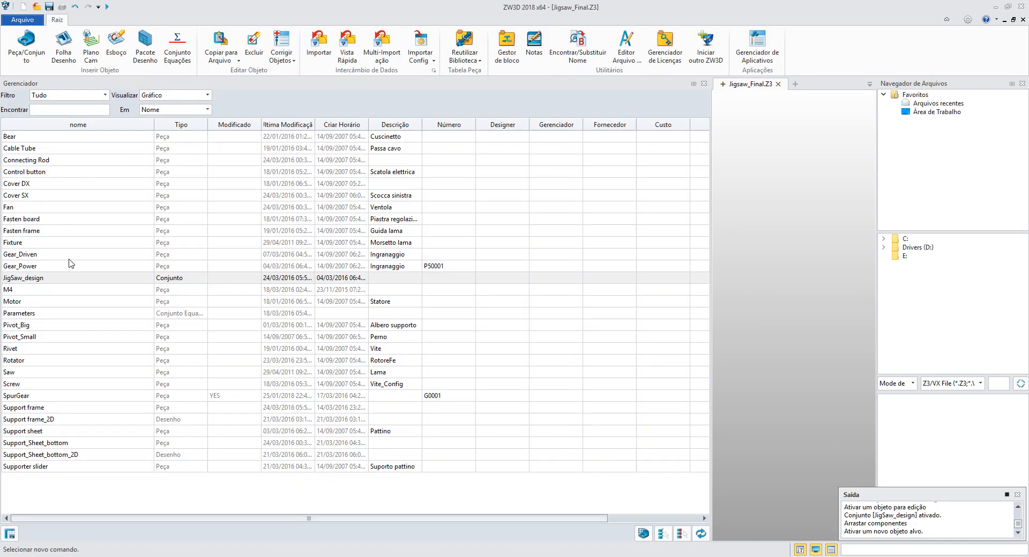
click(48, 313)
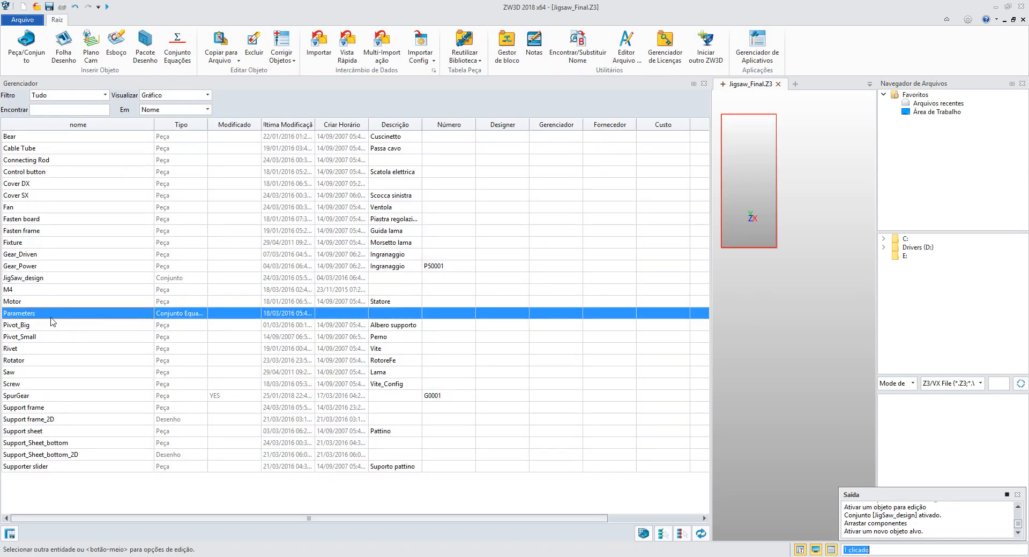
click(45, 267)
click(50, 254)
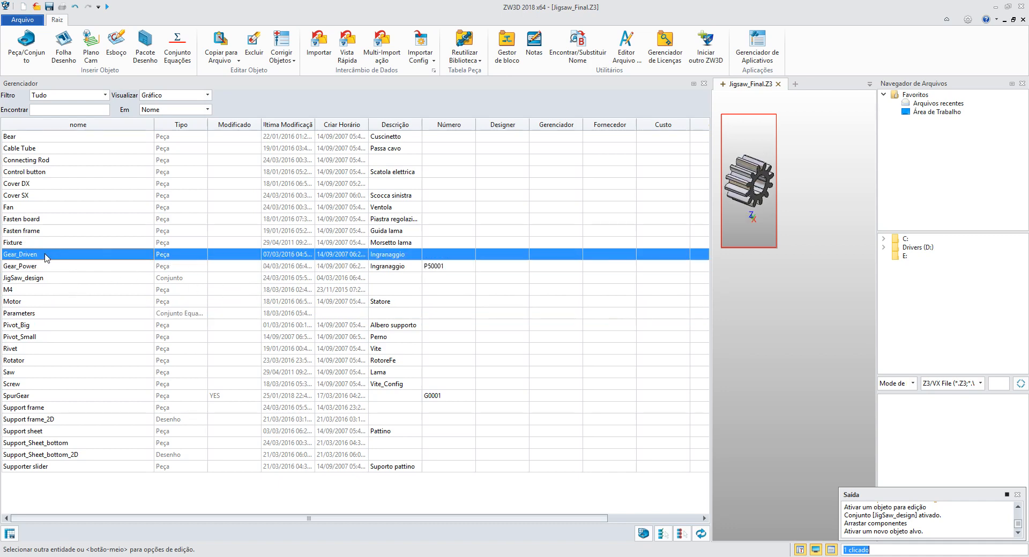
double_click(45, 255)
click(25, 132)
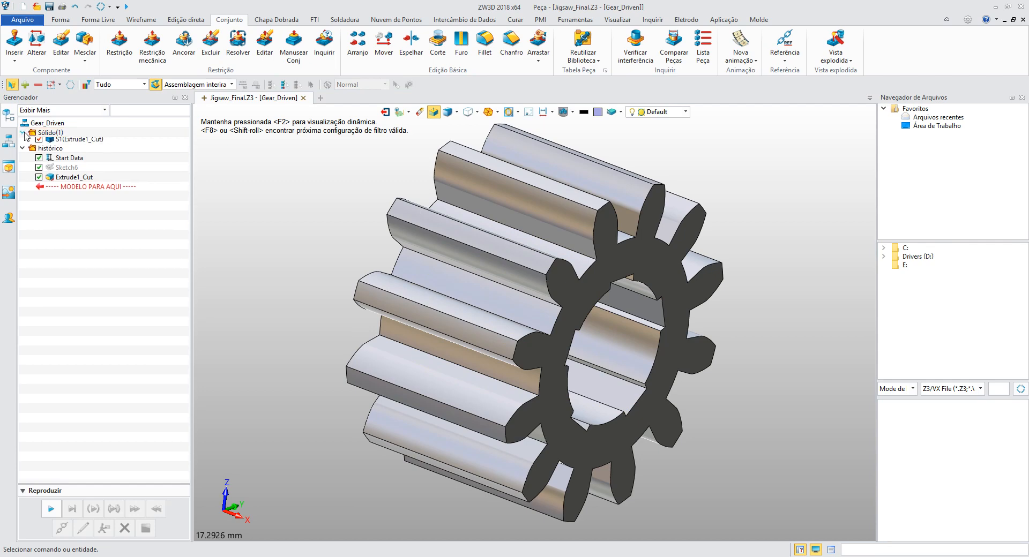
click(24, 132)
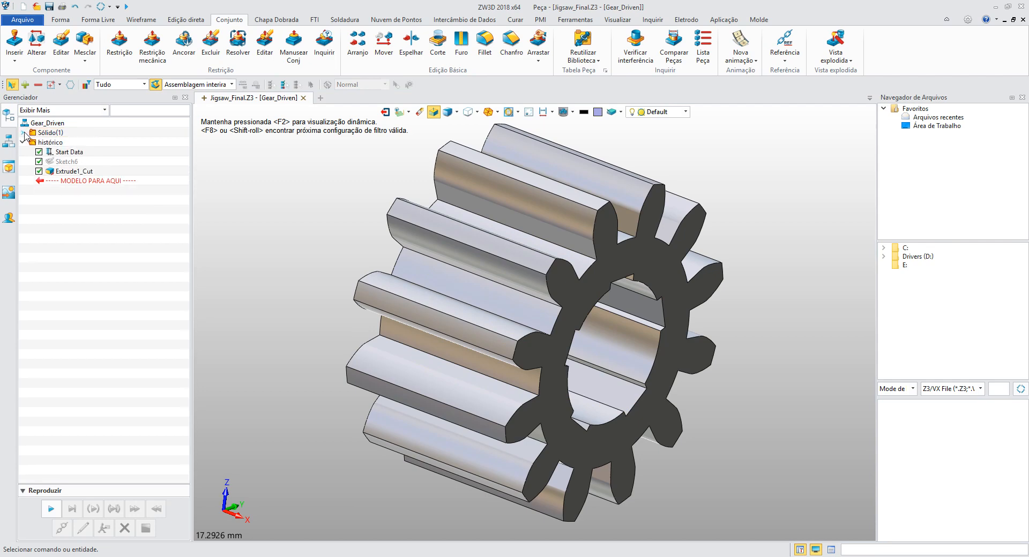
click(304, 98)
click(590, 317)
Step: Return to the root object list, preview Fixture, and open Gear_Power to inspect its solid and history
click(385, 113)
click(43, 243)
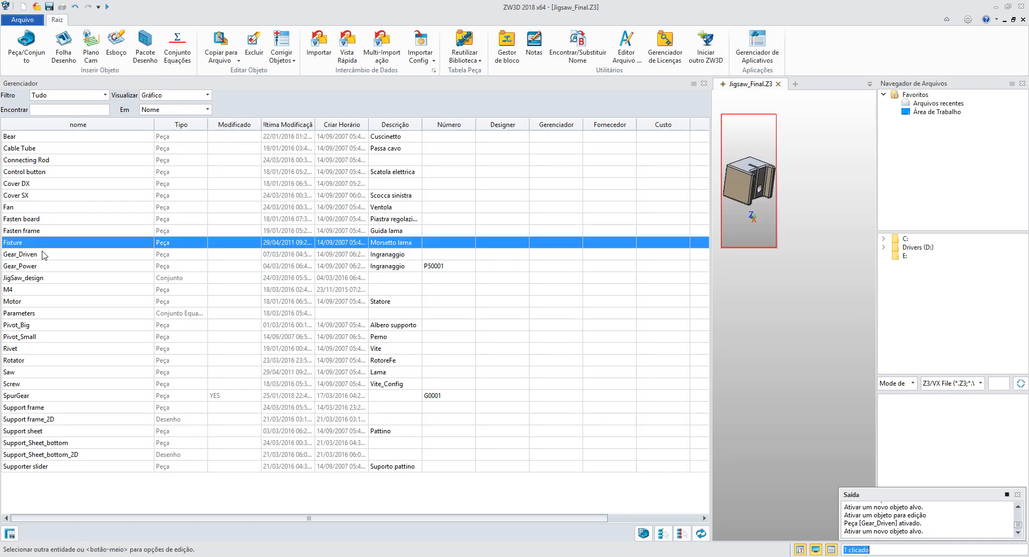
click(39, 266)
double_click(40, 266)
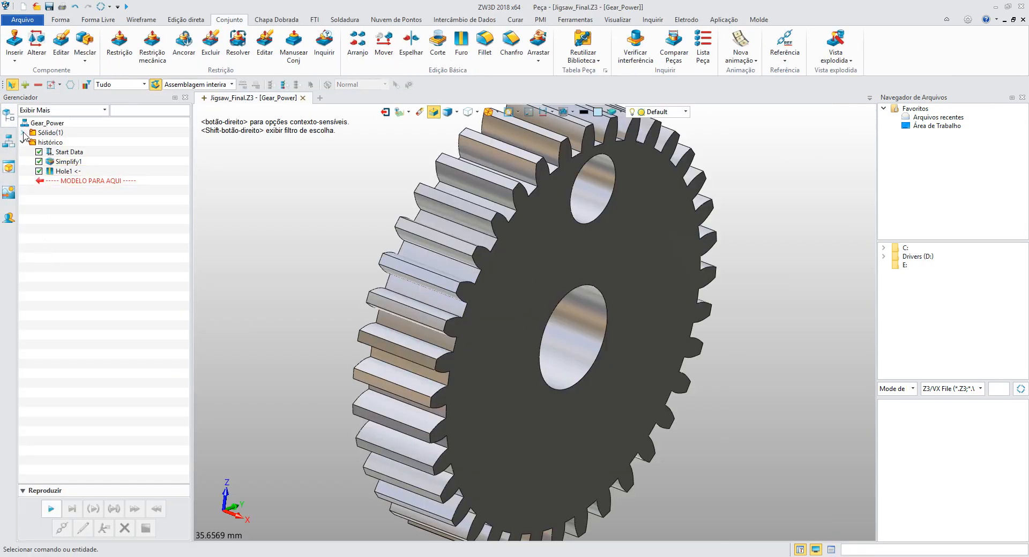
click(22, 133)
click(22, 133)
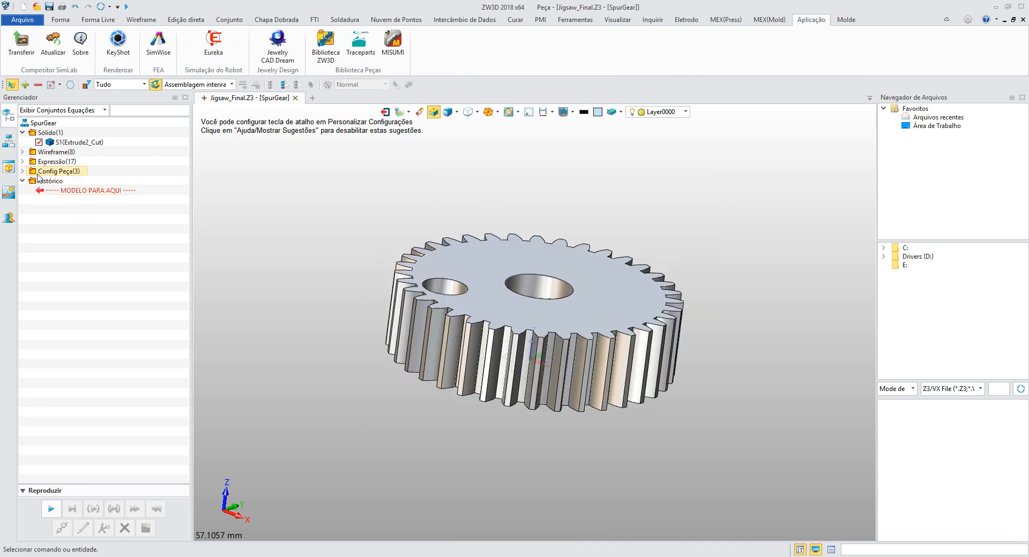
Step: Examine the SpurGear part from the front and expand its expressions to show the EquationSet1 variables
click(22, 162)
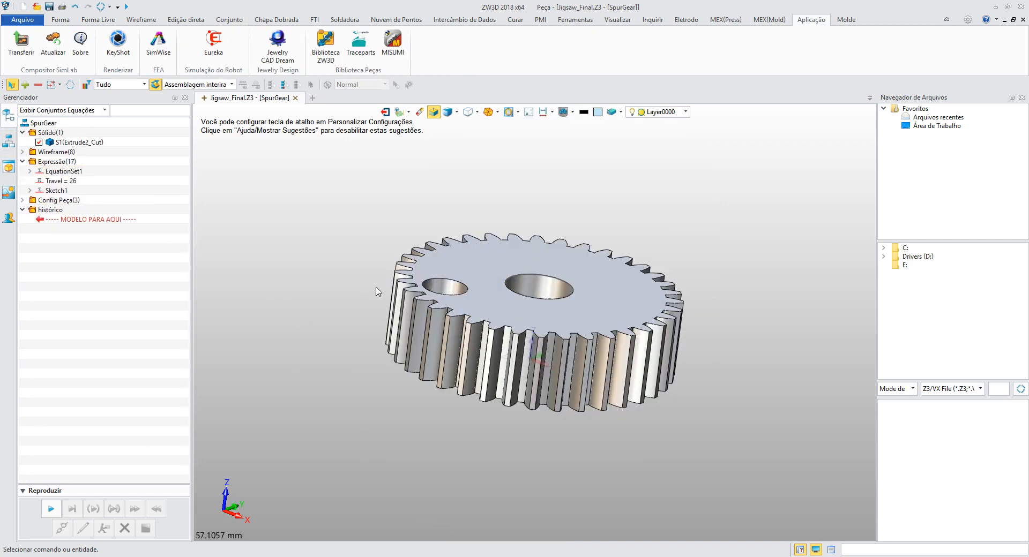
right_drag(376, 288, 363, 322)
right_click(363, 322)
right_drag(304, 235, 338, 284)
click(594, 225)
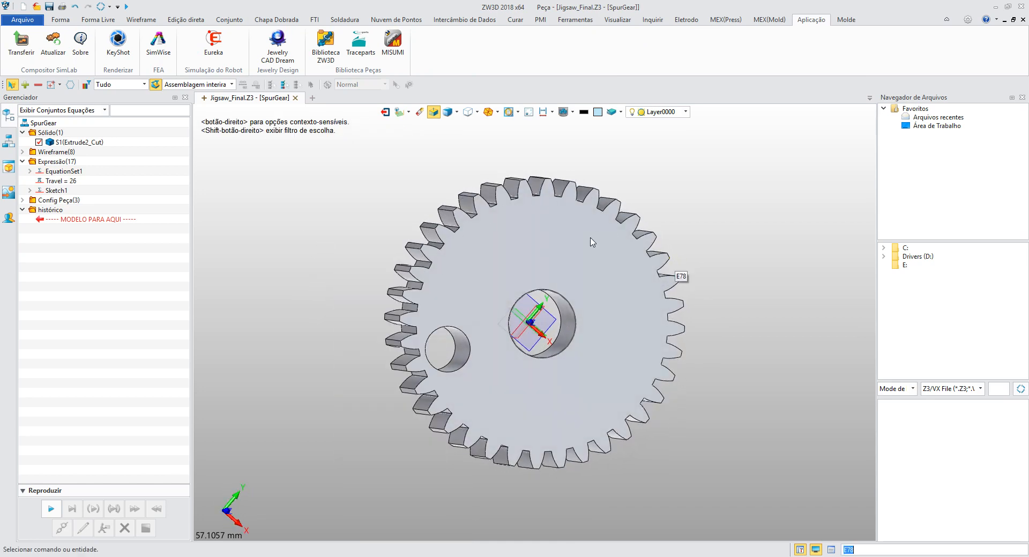
click(29, 171)
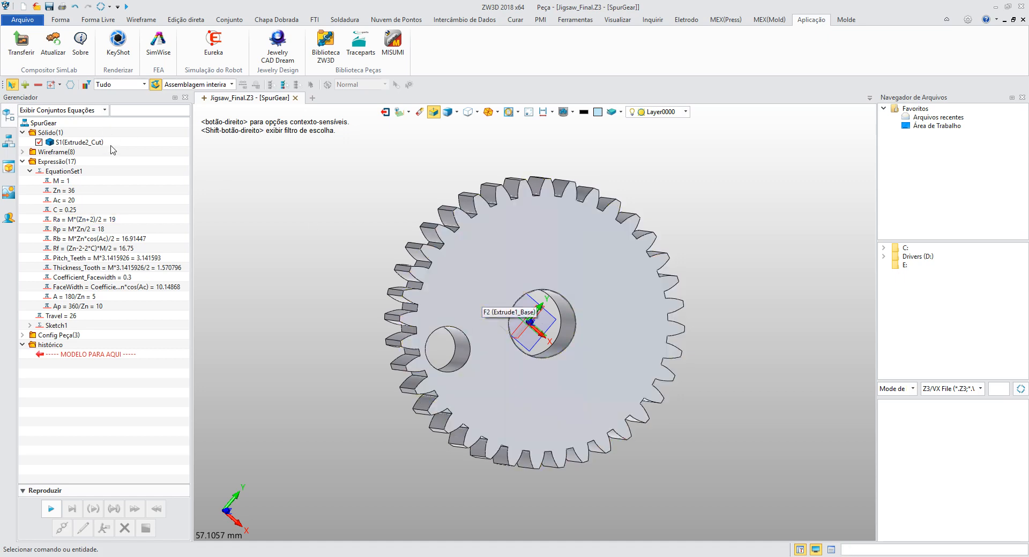
Step: Set SpurGear's EquationSet1 variables M to 2 and Zn to 25
double_click(77, 183)
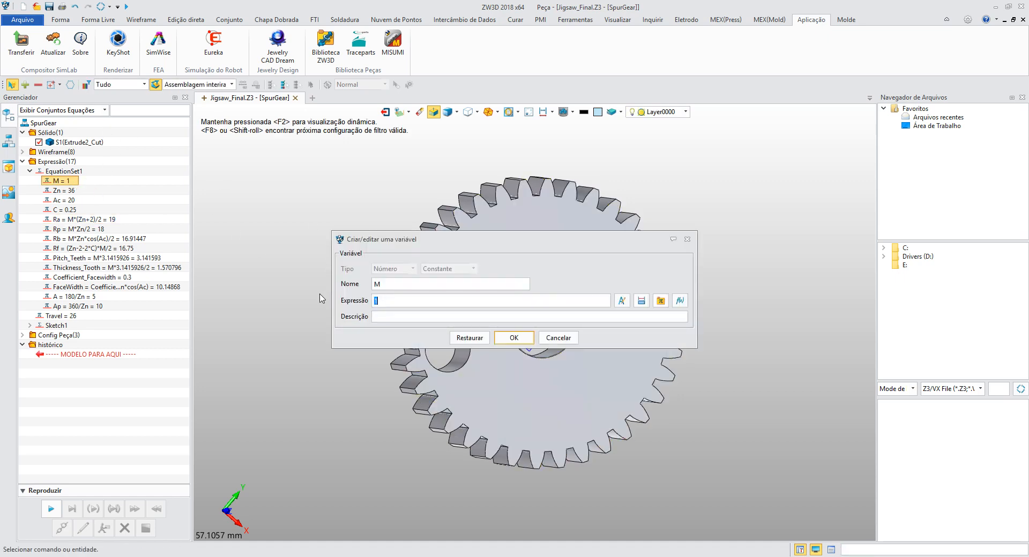
text(2)
click(514, 337)
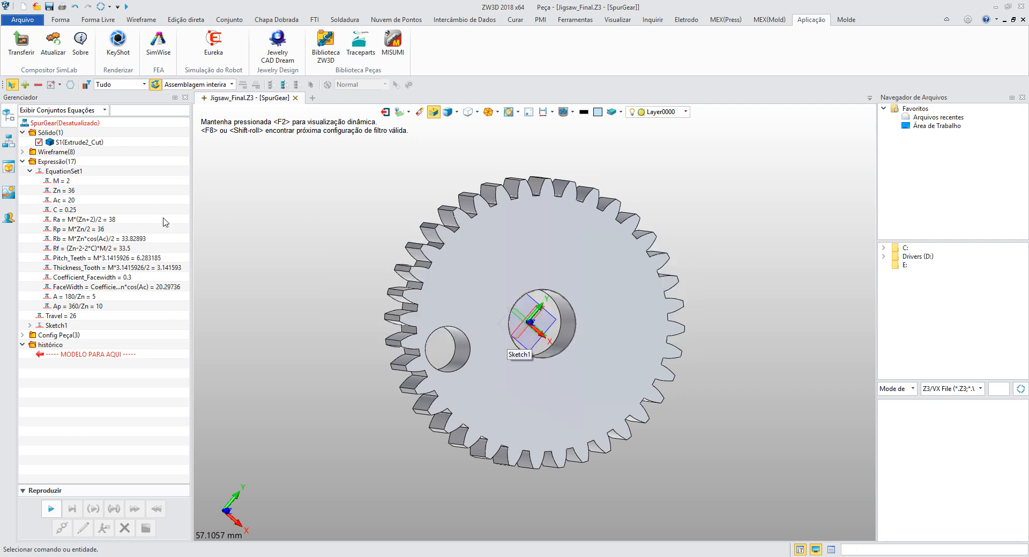
double_click(63, 190)
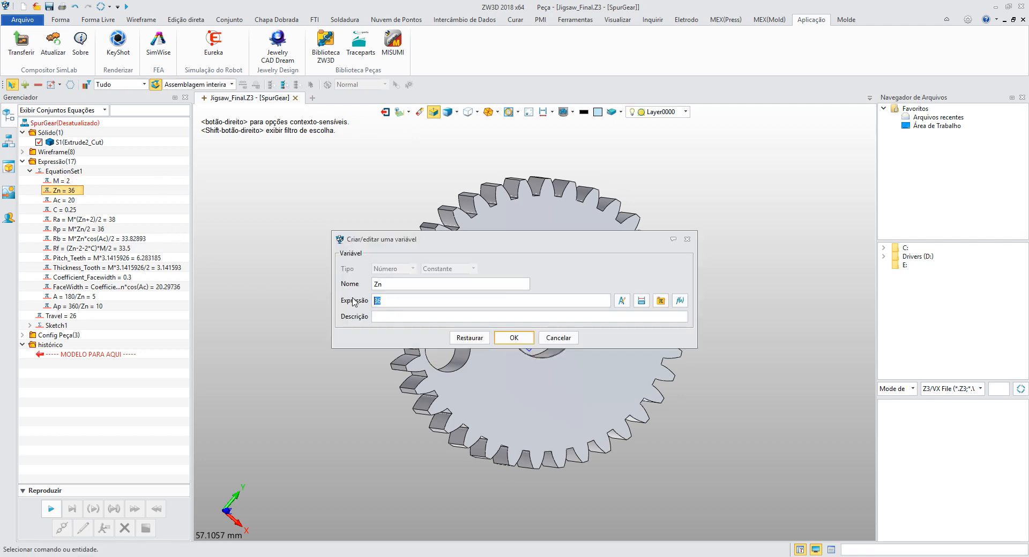
click(513, 337)
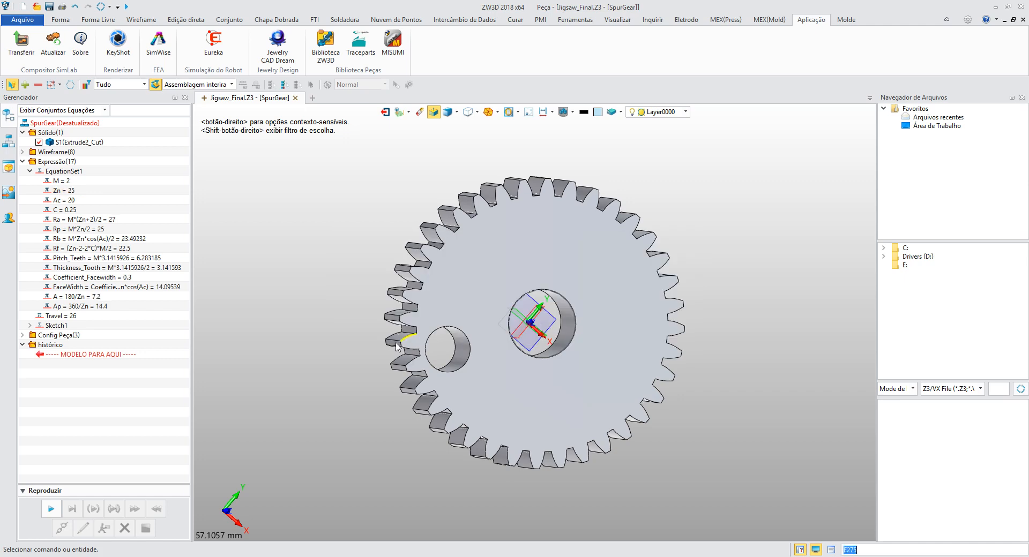
Step: Regenerate the SpurGear part starting from State1 and inspect the gear
click(118, 42)
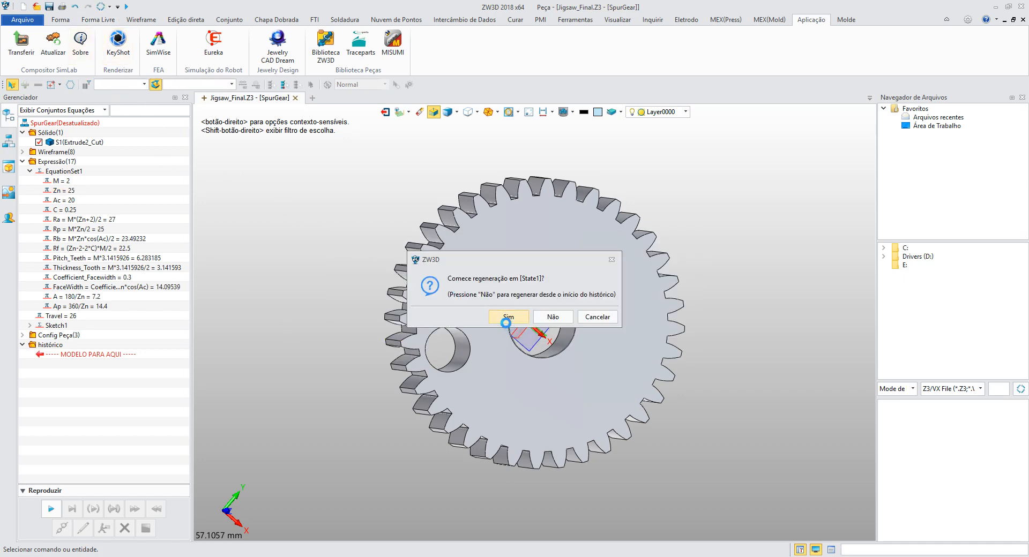
click(507, 318)
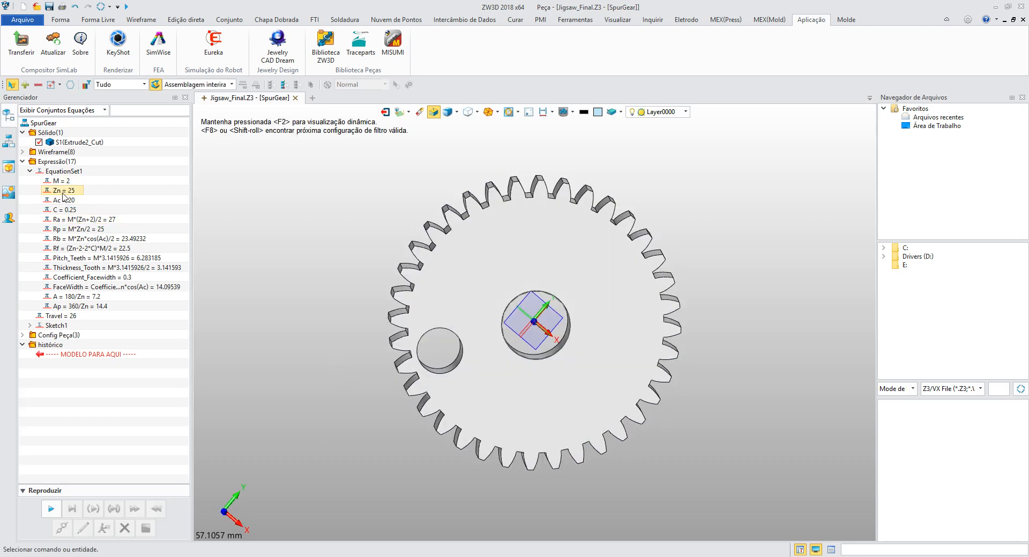
mouse_move(429, 281)
right_down()
mouse_move(407, 261)
mouse_move(431, 293)
right_up()
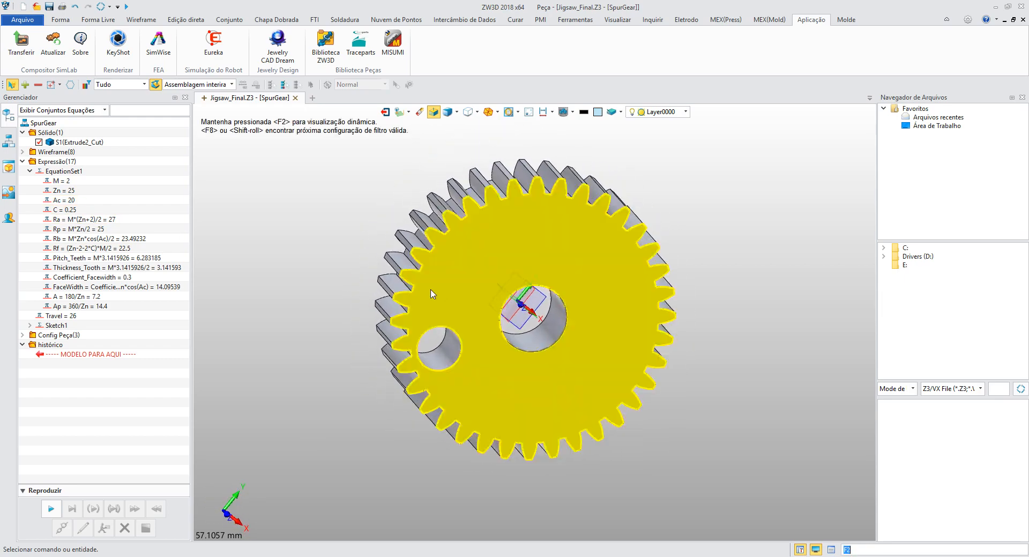
Step: Create a 2D drawing sheet of the SpurGear part from the A1_H(ANSI) template and return to the part
right_drag(315, 202, 294, 121)
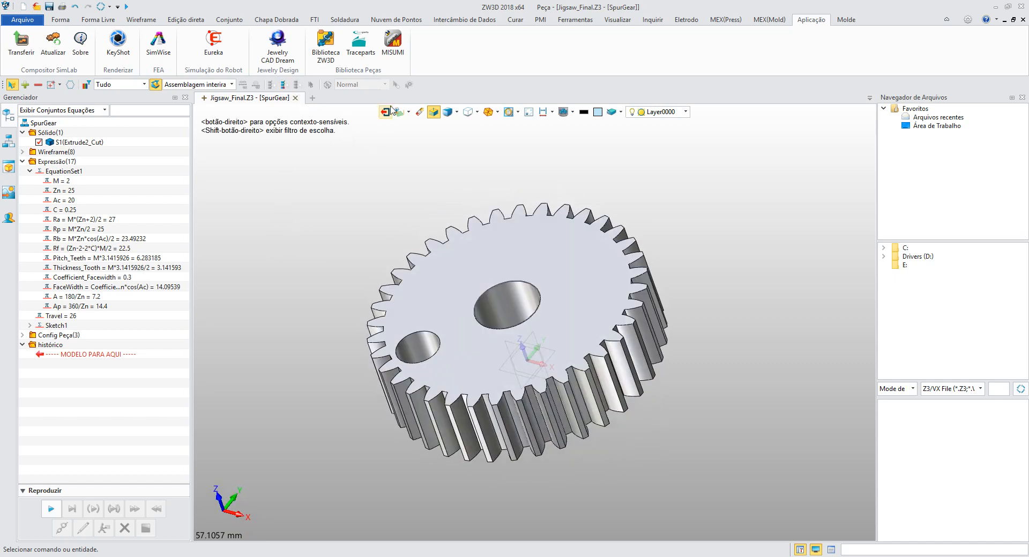
click(408, 112)
click(421, 126)
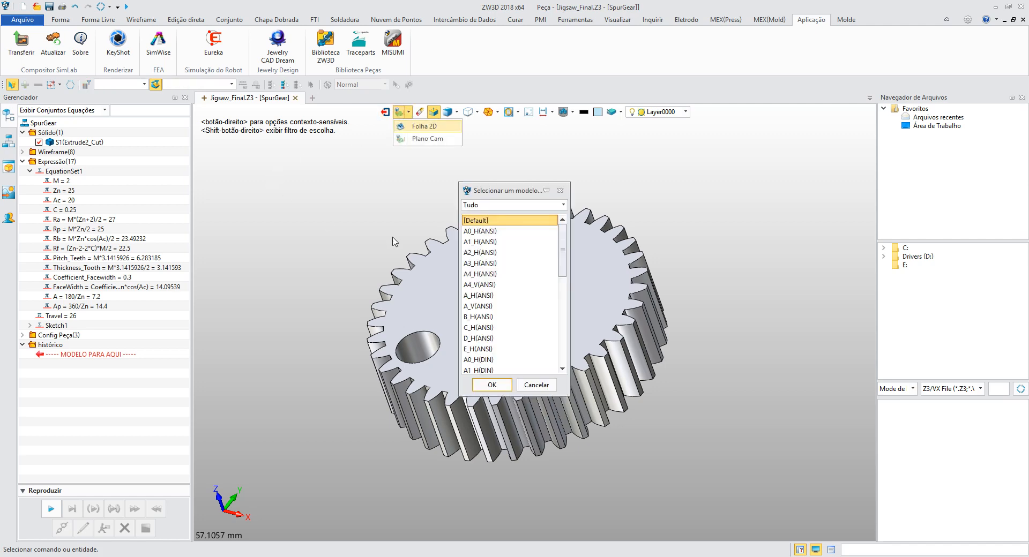
click(479, 241)
click(492, 385)
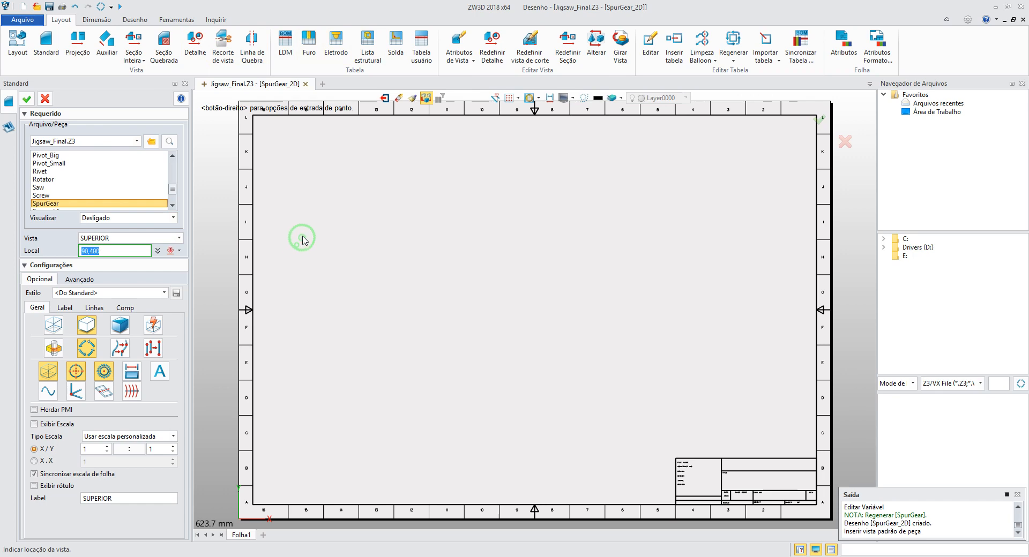
click(383, 98)
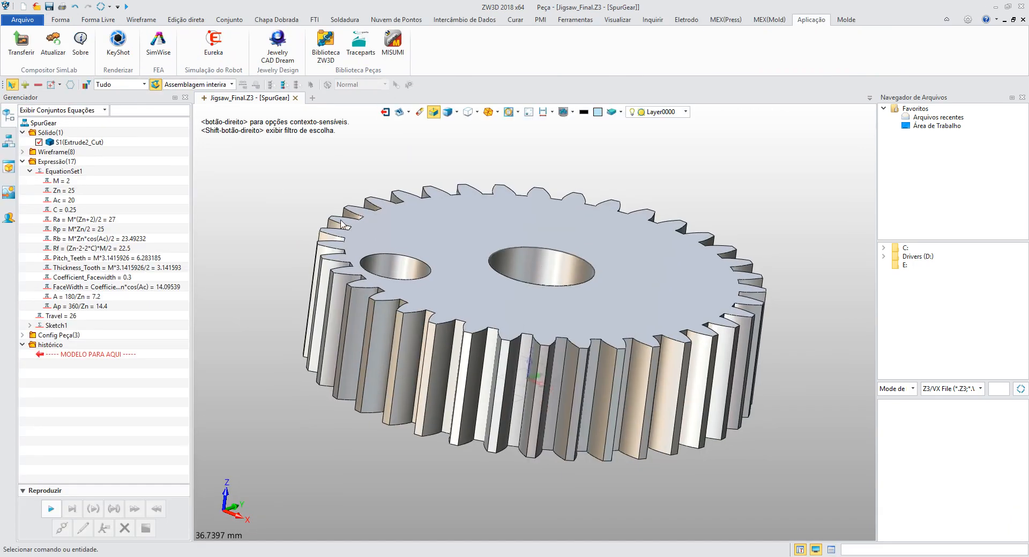
Step: Show the shape-modelling commands and examine the SpurGear's teeth, bore and side hole from several angles
mouse_move(325, 261)
right_down()
mouse_move(300, 356)
mouse_move(322, 260)
mouse_move(301, 260)
right_up()
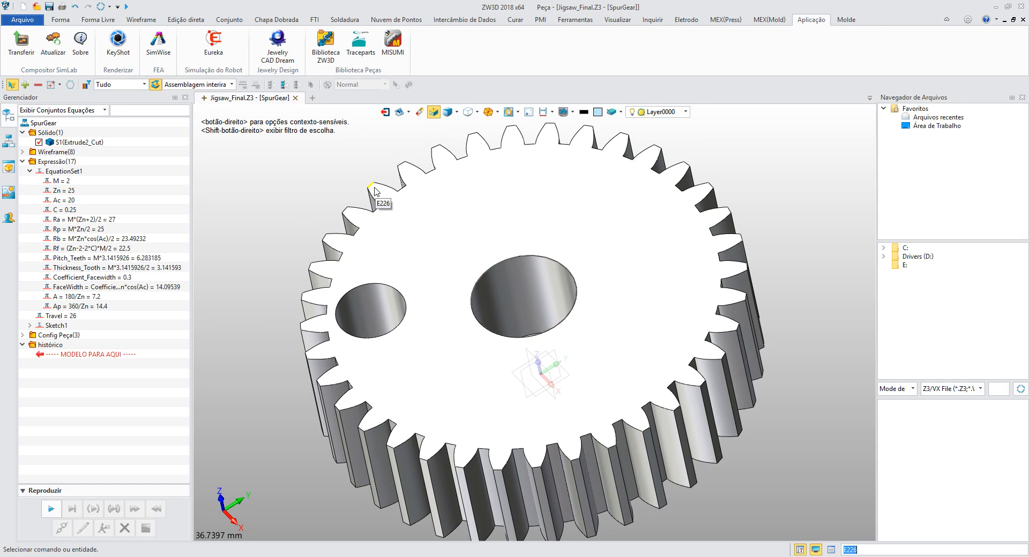
click(60, 20)
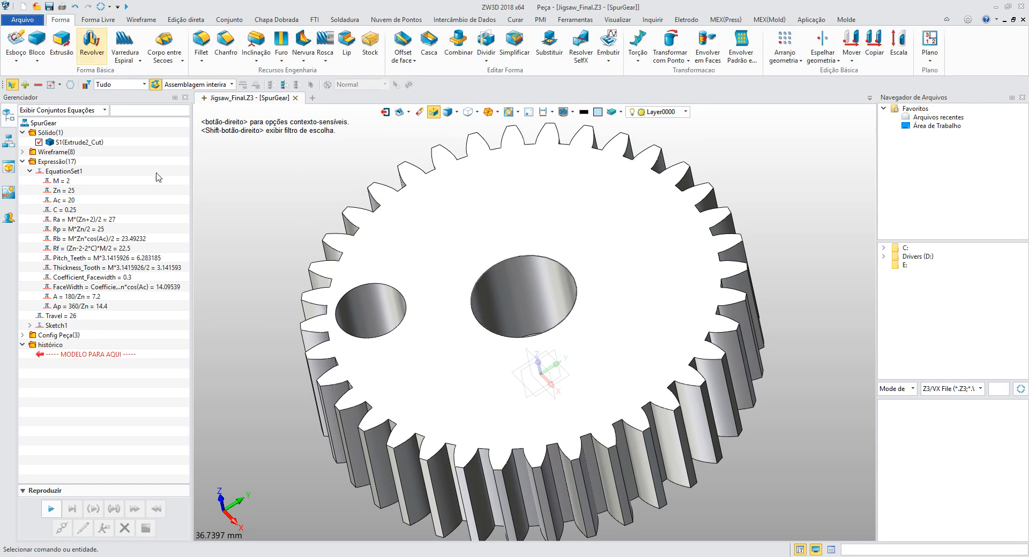
right_drag(212, 250, 216, 244)
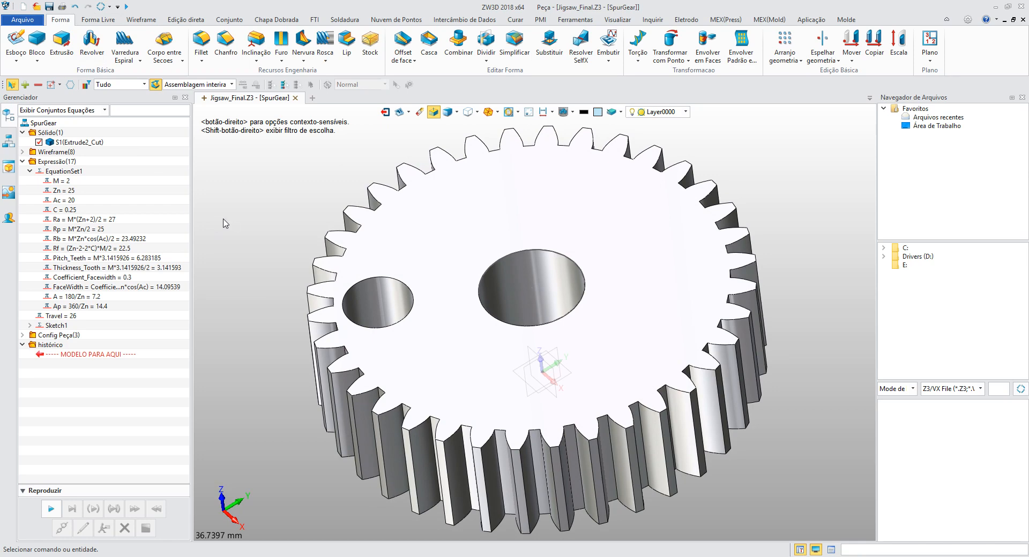
right_drag(247, 235, 260, 262)
right_click(260, 259)
click(305, 177)
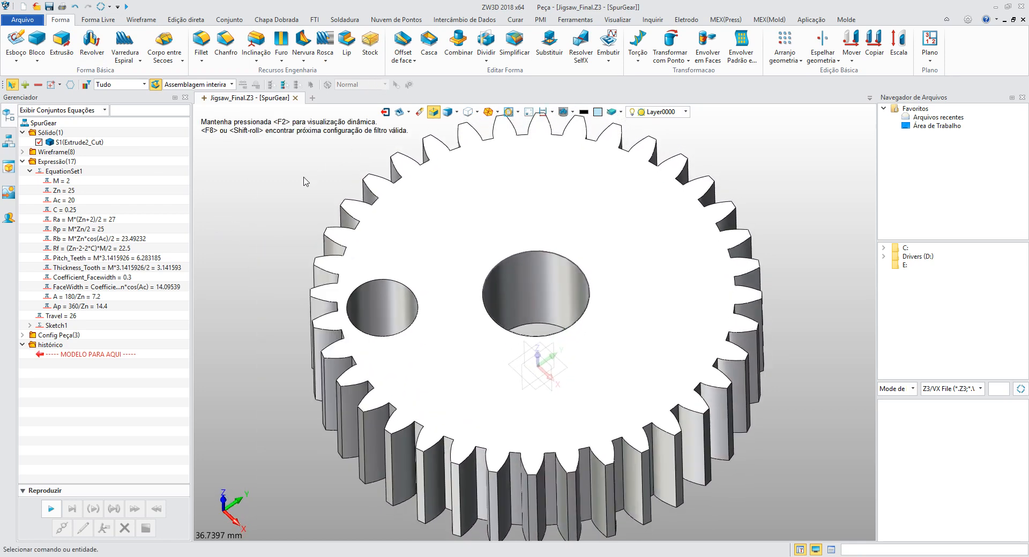
middle_drag(282, 220, 288, 243)
right_drag(288, 246, 281, 277)
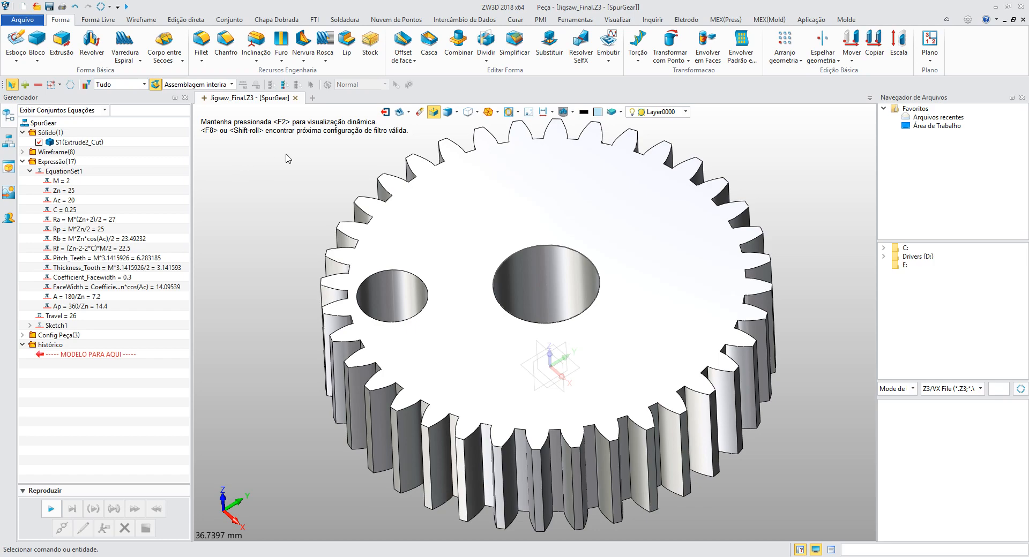